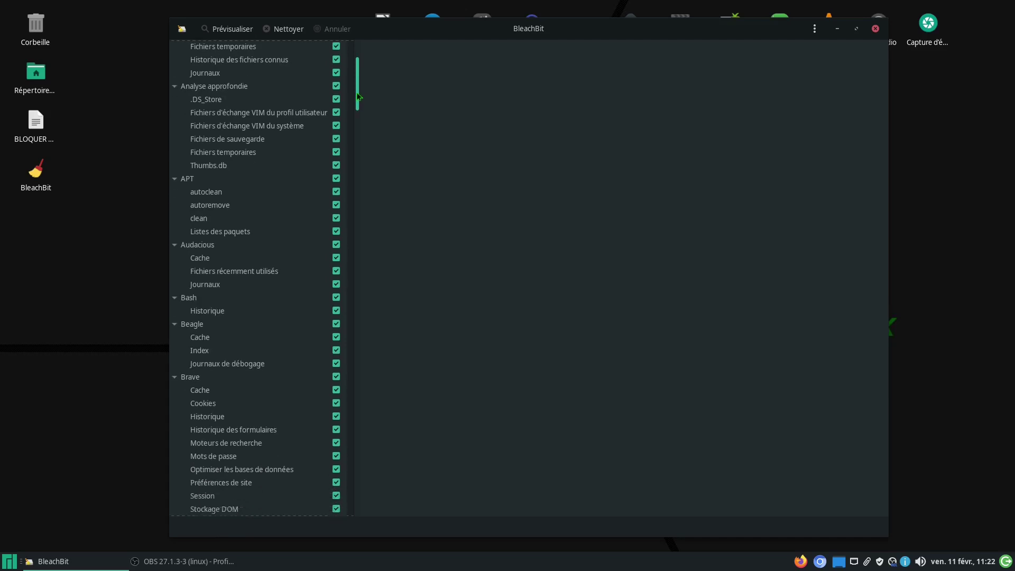
Step: Examine which cleaning options are enabled throughout the whole list of cleaners, down to Zoom
{"action": "scroll", "coordinate": [359, 116], "scroll_direction": "down", "scroll_amount": 5}
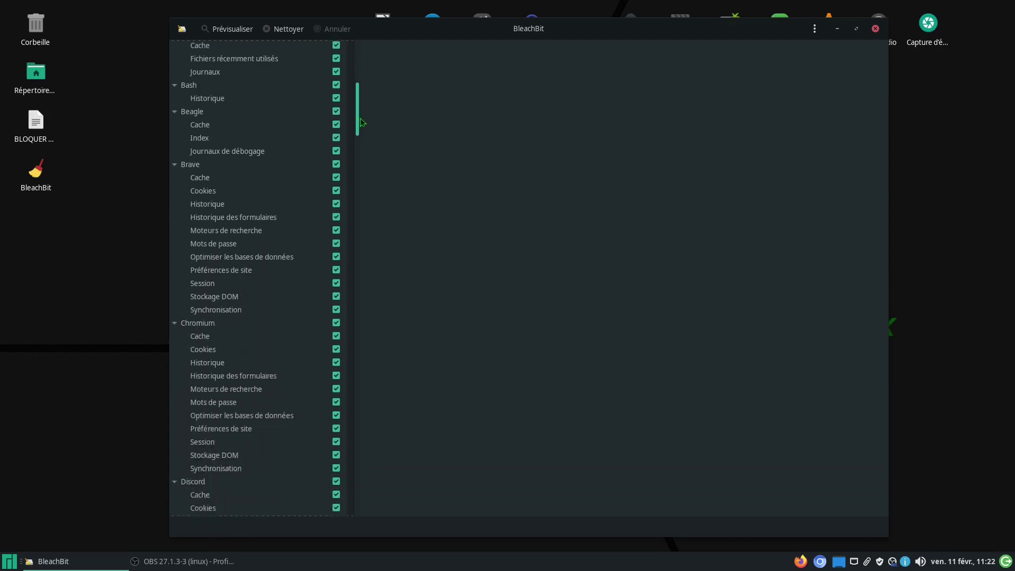
{"action": "scroll", "coordinate": [359, 208], "scroll_direction": "down", "scroll_amount": 4}
{"action": "scroll", "coordinate": [360, 209], "scroll_direction": "down", "scroll_amount": 5}
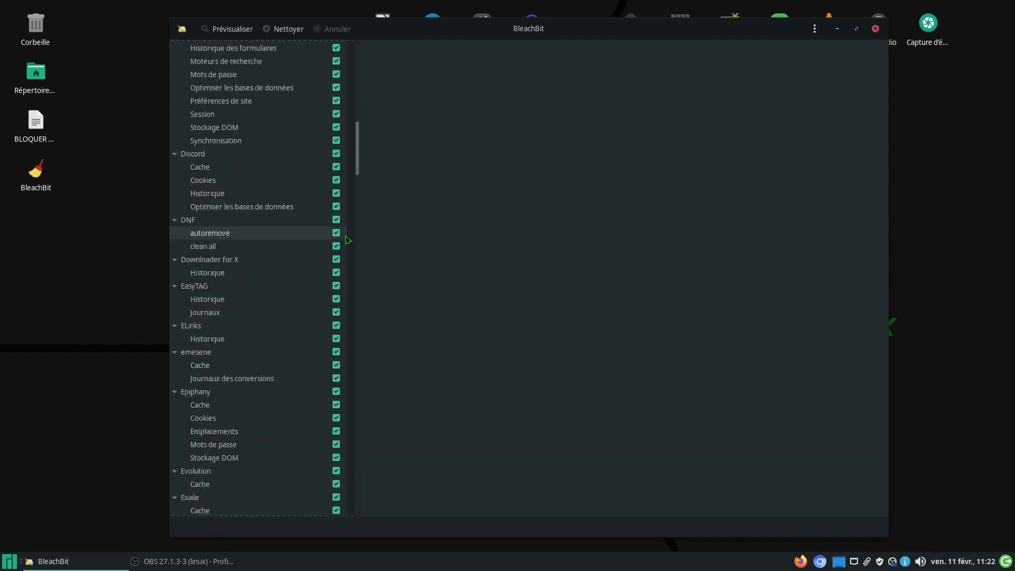
{"action": "scroll", "coordinate": [351, 240], "scroll_direction": "down", "scroll_amount": 4}
{"action": "scroll", "coordinate": [356, 251], "scroll_direction": "down", "scroll_amount": 5}
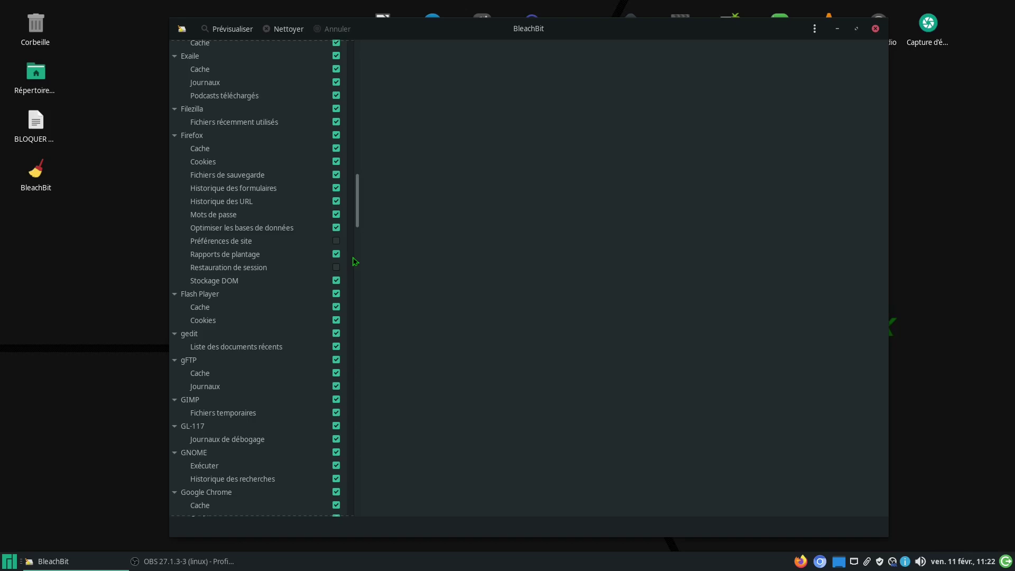
{"action": "scroll", "coordinate": [356, 267], "scroll_direction": "down", "scroll_amount": 2}
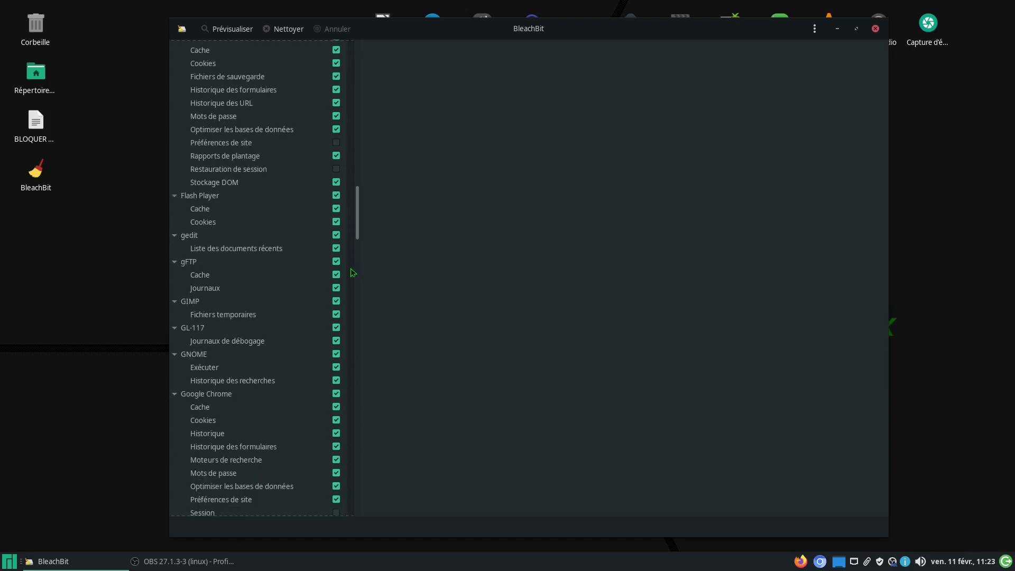
{"action": "scroll", "coordinate": [359, 279], "scroll_direction": "down", "scroll_amount": 4}
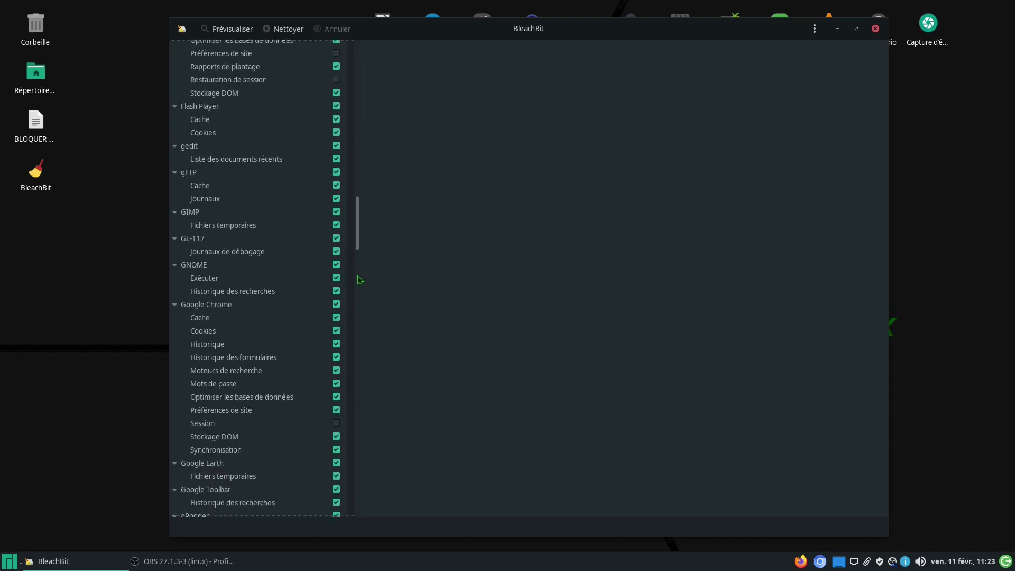
{"action": "scroll", "coordinate": [359, 280], "scroll_direction": "down", "scroll_amount": 3}
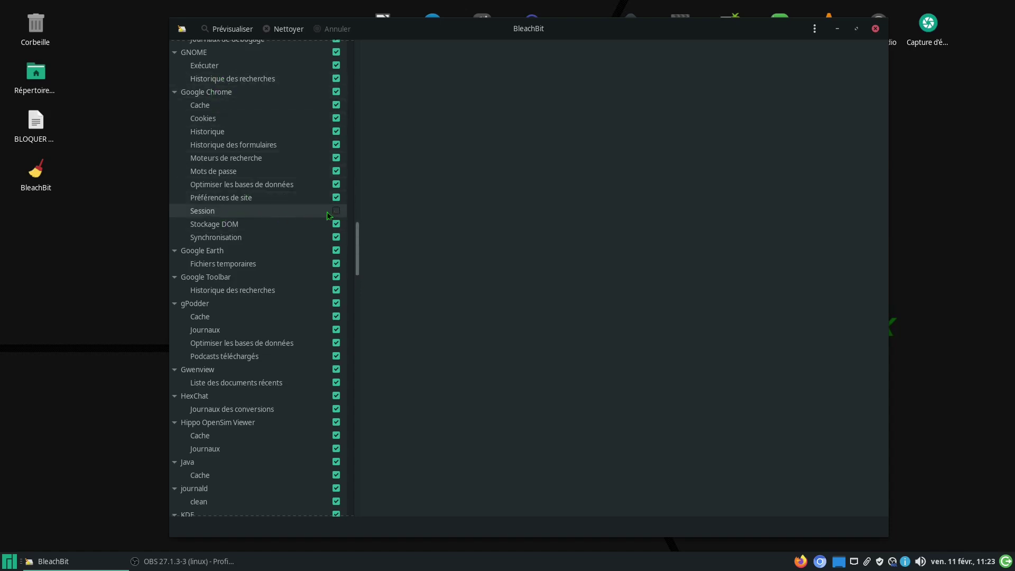
{"action": "scroll", "coordinate": [359, 265], "scroll_direction": "down", "scroll_amount": 4}
{"action": "scroll", "coordinate": [360, 265], "scroll_direction": "down", "scroll_amount": 8}
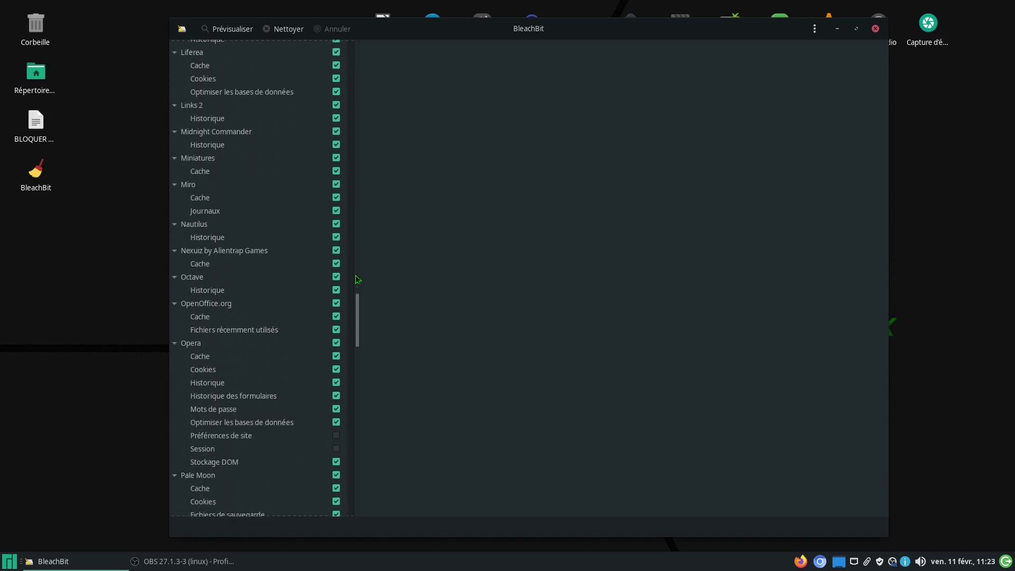
{"action": "scroll", "coordinate": [358, 279], "scroll_direction": "down", "scroll_amount": 2}
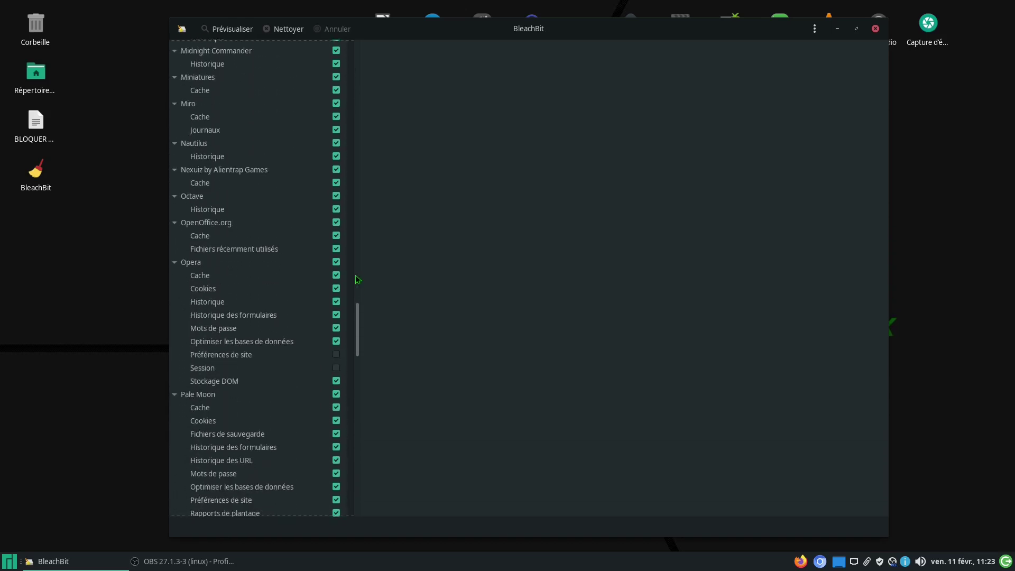
{"action": "scroll", "coordinate": [357, 279], "scroll_direction": "down", "scroll_amount": 6}
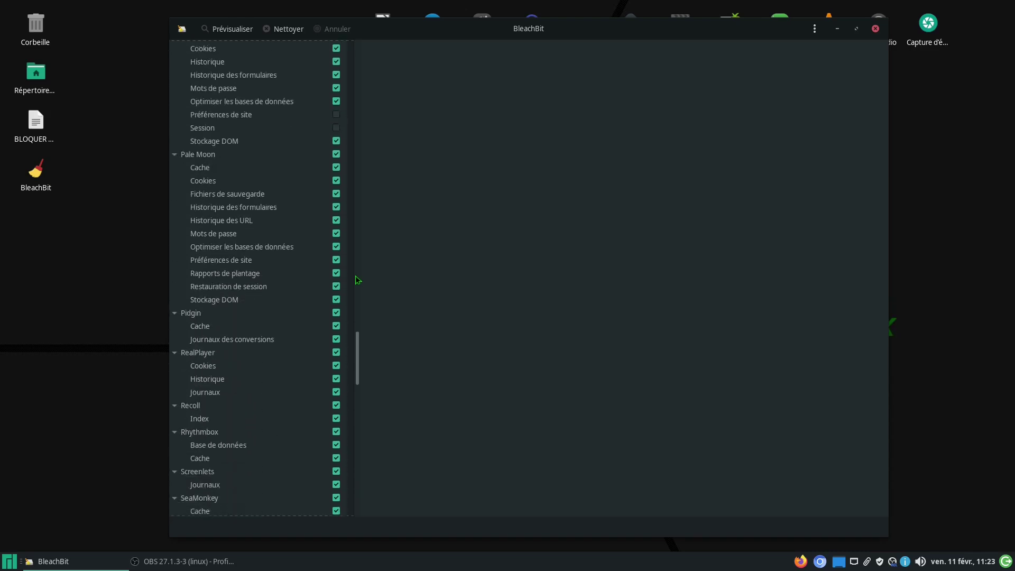
{"action": "scroll", "coordinate": [357, 280], "scroll_direction": "down", "scroll_amount": 7}
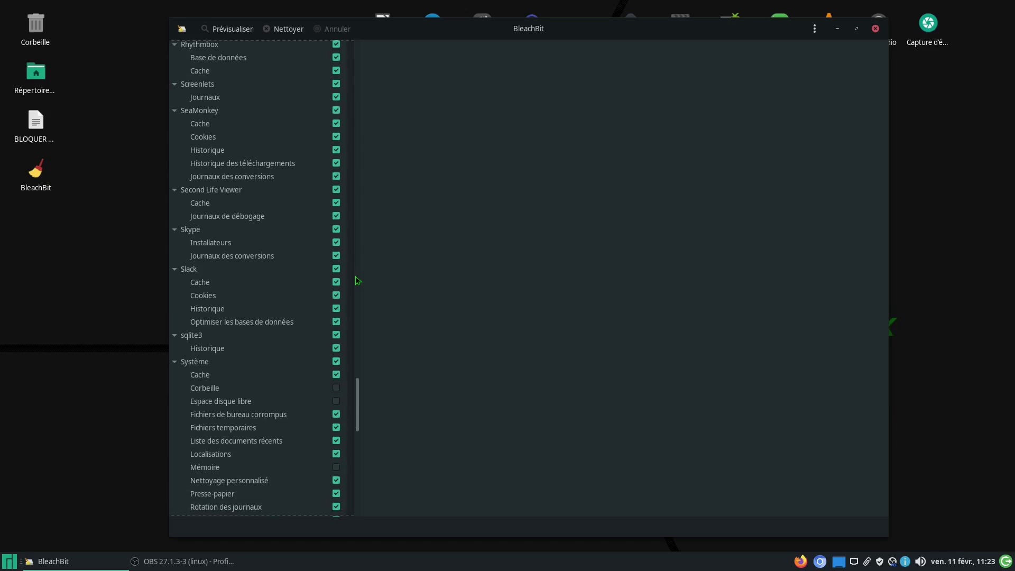
{"action": "scroll", "coordinate": [358, 281], "scroll_direction": "down", "scroll_amount": 6}
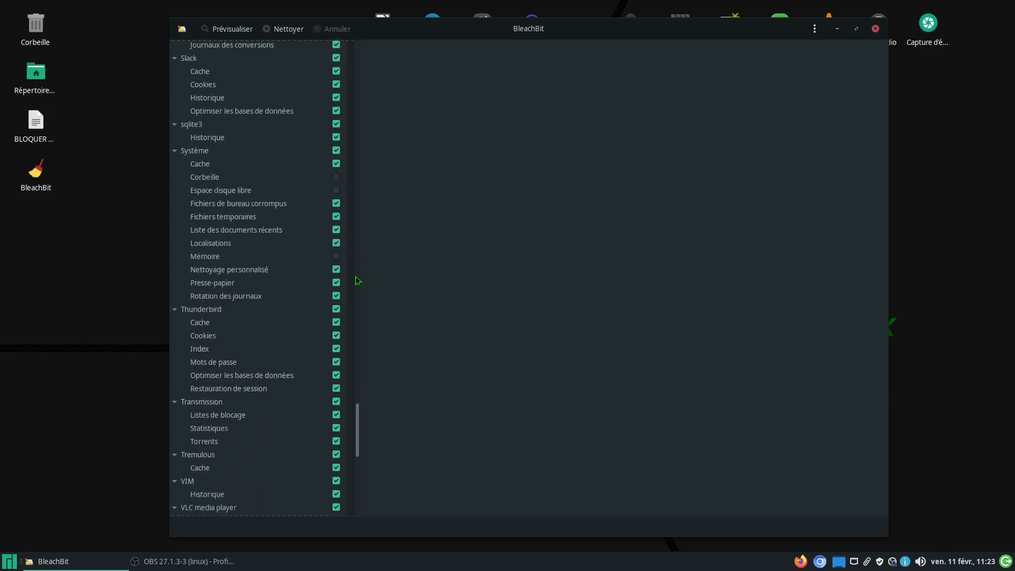
{"action": "scroll", "coordinate": [358, 280], "scroll_direction": "down", "scroll_amount": 8}
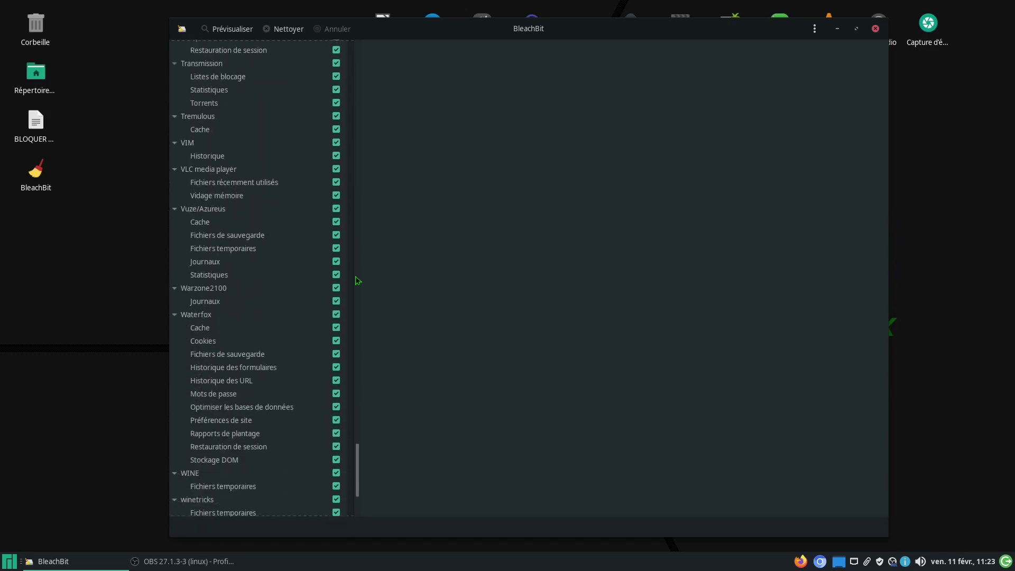
{"action": "scroll", "coordinate": [357, 280], "scroll_direction": "down", "scroll_amount": 1}
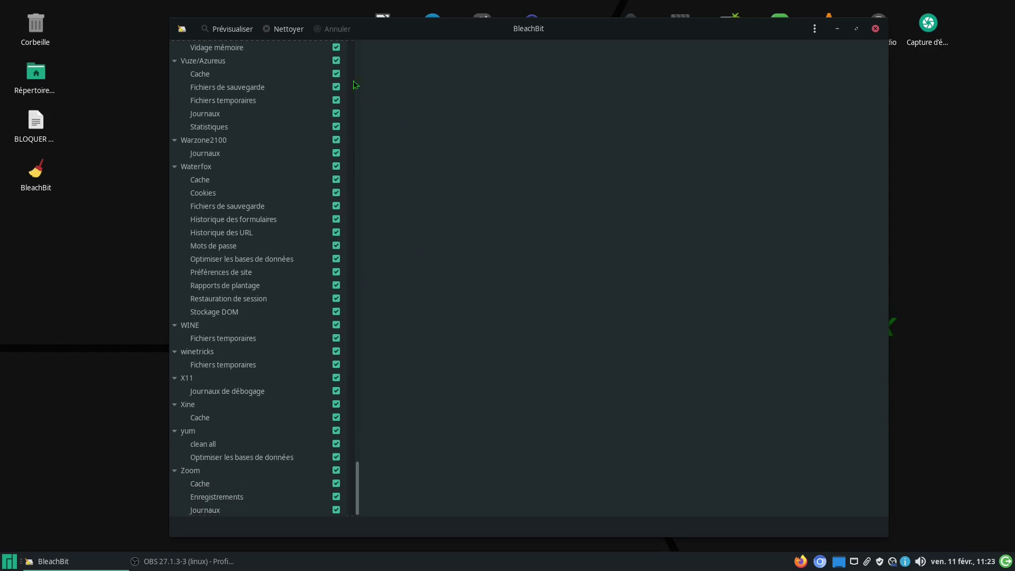
Step: Run the cleaning with the enabled options and confirm the permanent deletion of the files
{"action": "left_click_drag", "start_coordinate": [429, 32], "coordinate": [430, 34]}
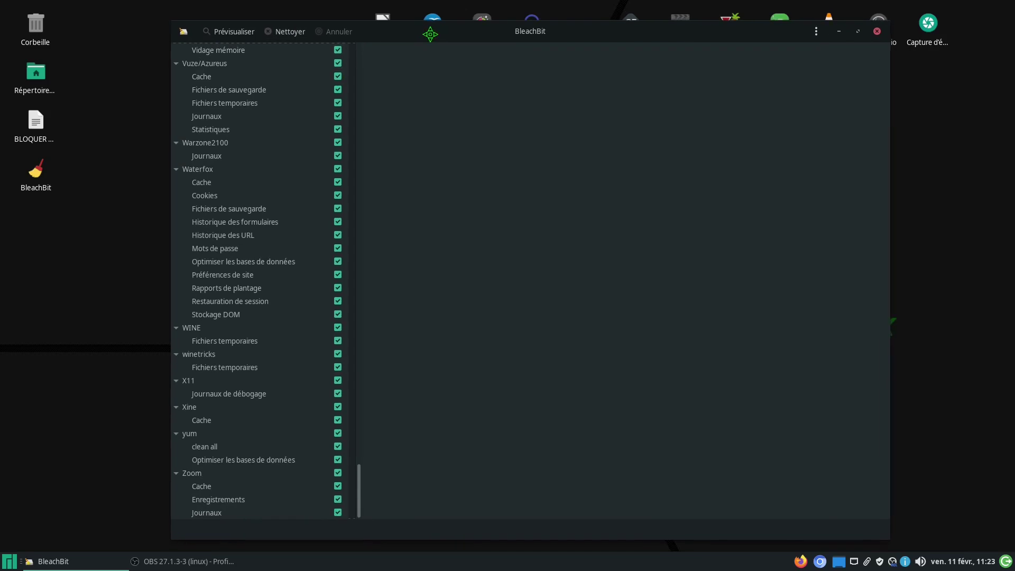
{"action": "left_click", "coordinate": [291, 32]}
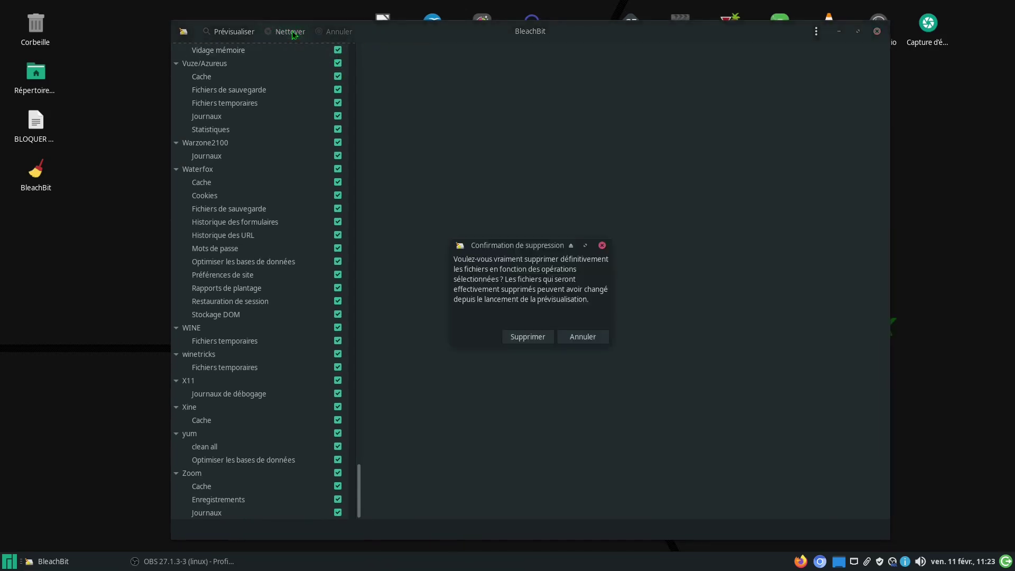
{"action": "left_click_drag", "start_coordinate": [544, 245], "coordinate": [562, 211]}
{"action": "left_click", "coordinate": [545, 309]}
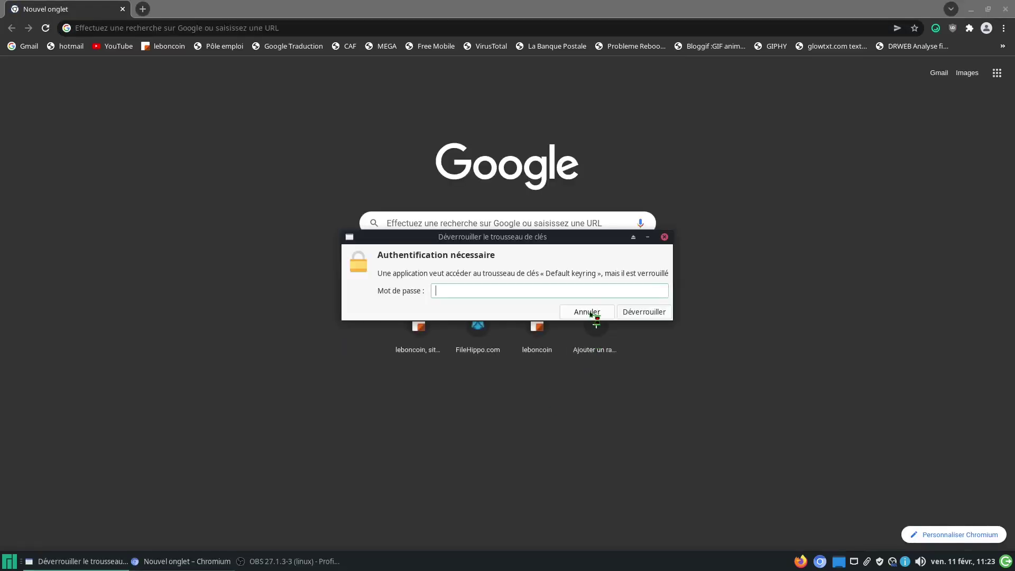
Step: Dismiss the keyring unlock request in Chromium, check the recent searches suggested in the Google search box, and close the browser
{"action": "left_click", "coordinate": [587, 316]}
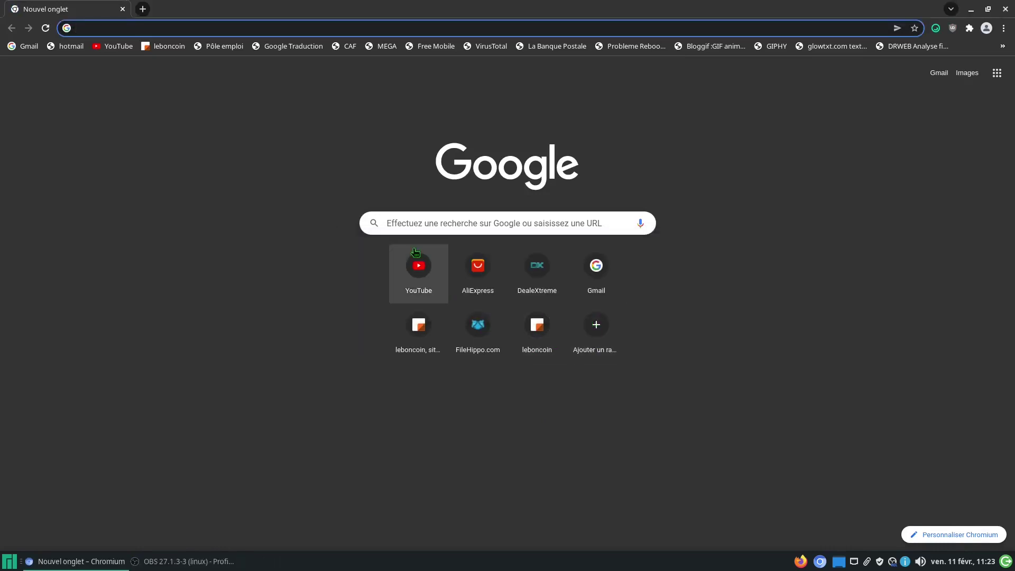
{"action": "left_click", "coordinate": [408, 229]}
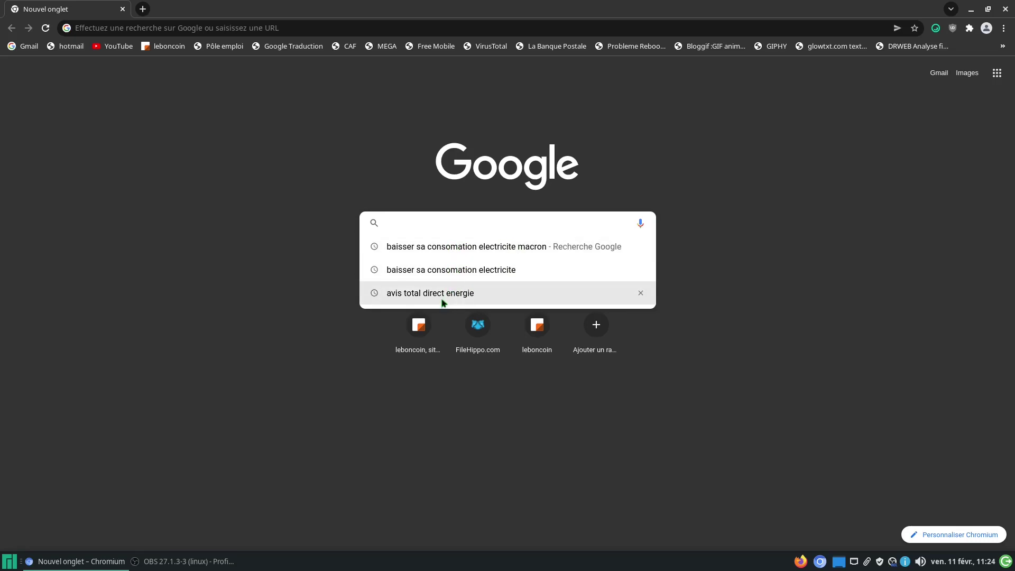
{"action": "left_click", "coordinate": [1012, 271]}
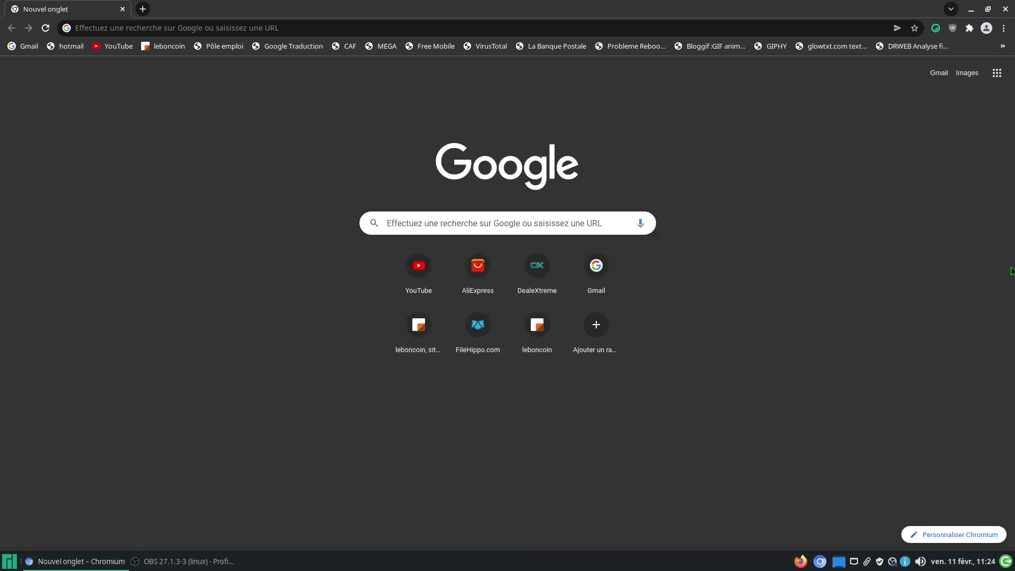
{"action": "left_click", "coordinate": [1007, 10]}
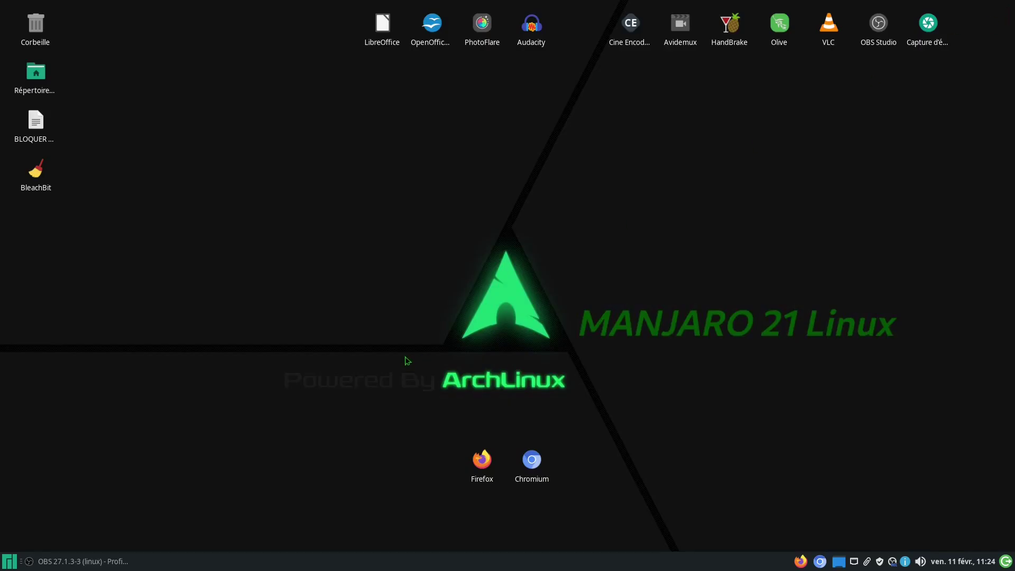
Step: Switch back to BleachBit and review the cleaning options enabled for Chromium
{"action": "double_click", "coordinate": [36, 170]}
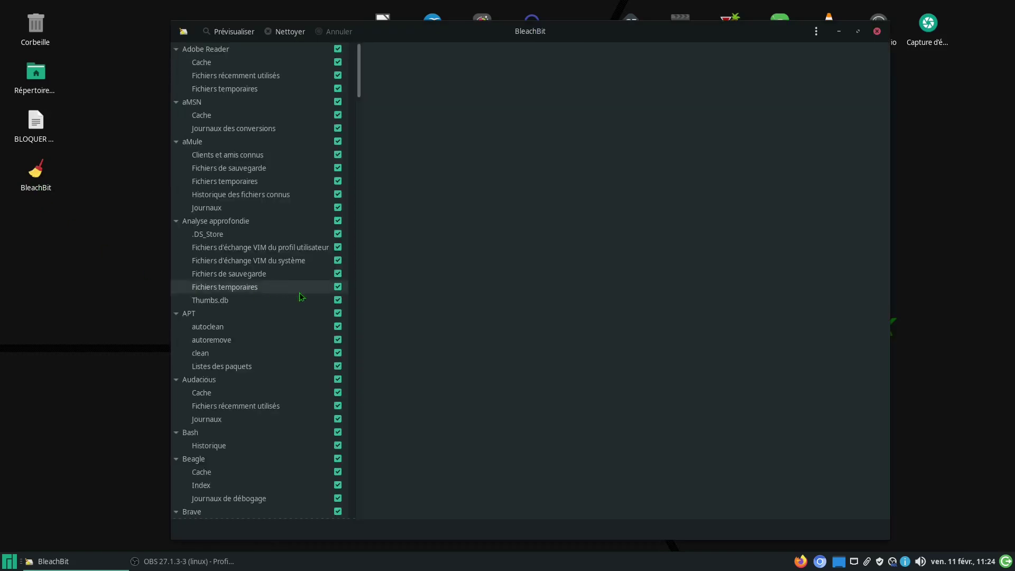
{"action": "scroll", "coordinate": [318, 299], "scroll_direction": "down", "scroll_amount": 10}
{"action": "scroll", "coordinate": [329, 305], "scroll_direction": "down", "scroll_amount": 5}
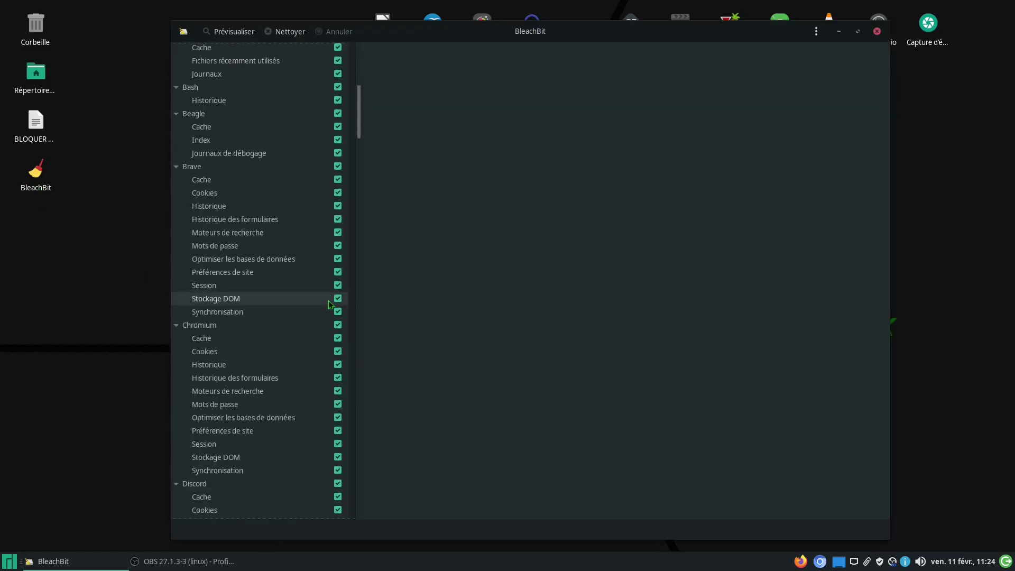
{"action": "scroll", "coordinate": [286, 201], "scroll_direction": "down", "scroll_amount": 2}
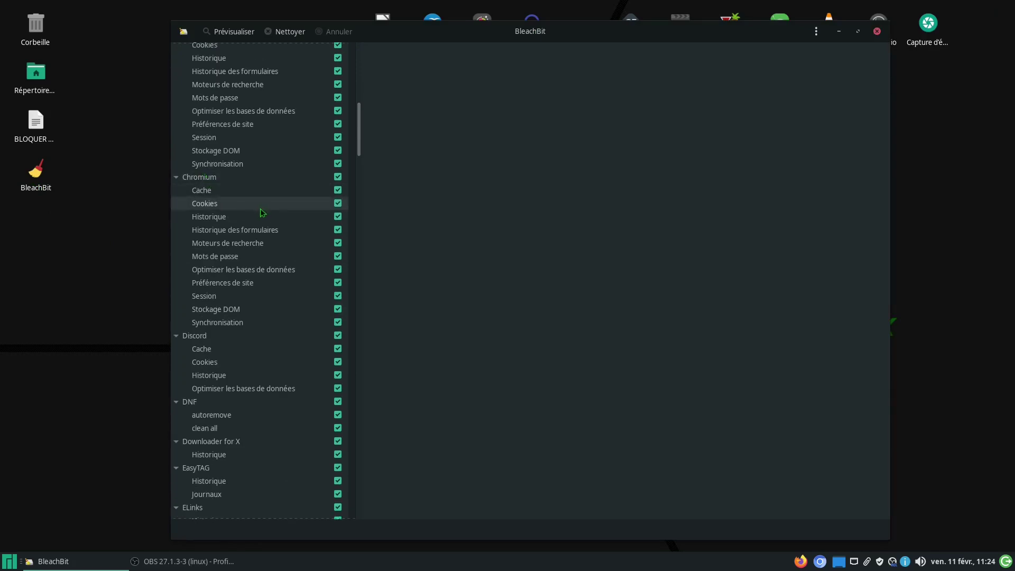
{"action": "scroll", "coordinate": [262, 213], "scroll_direction": "down", "scroll_amount": 2}
{"action": "left_click_drag", "start_coordinate": [611, 31], "coordinate": [637, 495]}
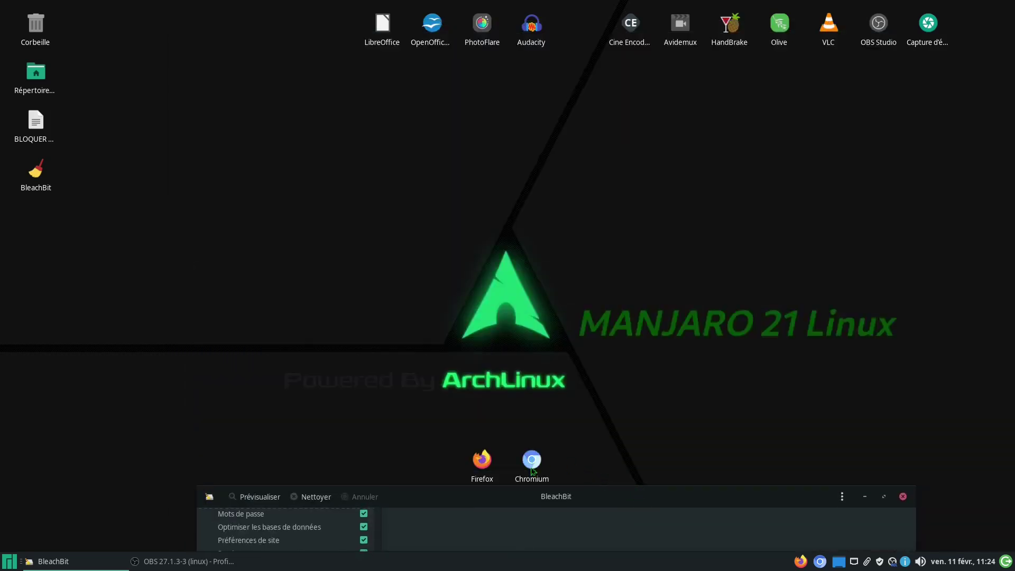
{"action": "left_click_drag", "start_coordinate": [607, 499], "coordinate": [583, 36]}
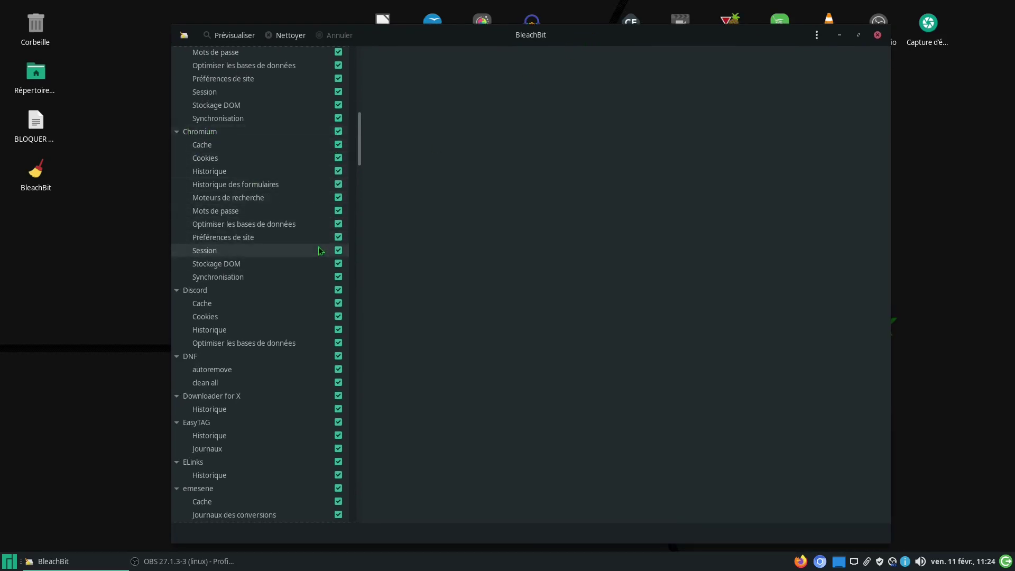
Step: Enable the Session option under Google Chrome and read its description
{"action": "scroll", "coordinate": [319, 251], "scroll_direction": "down", "scroll_amount": 10}
{"action": "scroll", "coordinate": [325, 253], "scroll_direction": "down", "scroll_amount": 15}
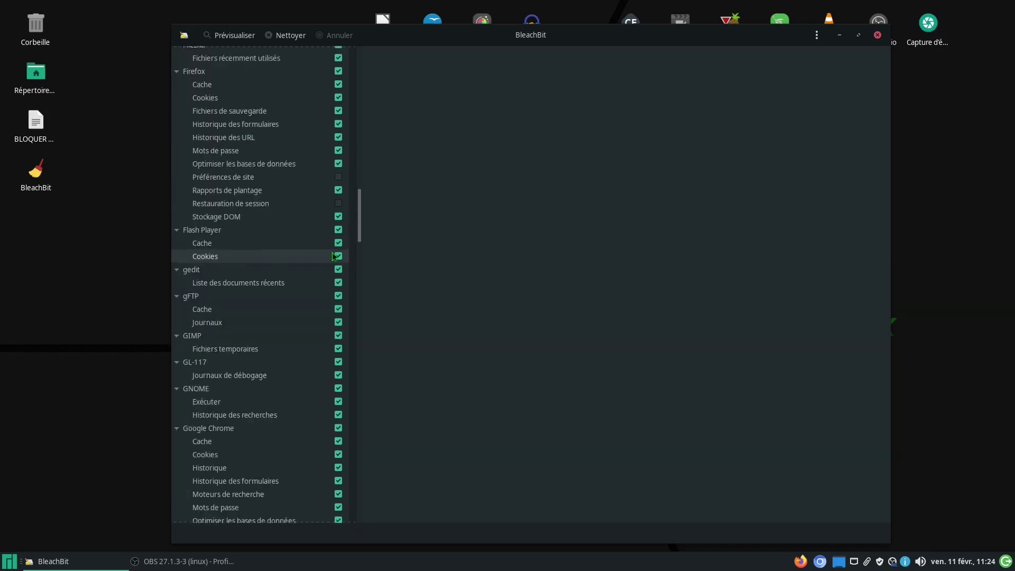
{"action": "scroll", "coordinate": [334, 257], "scroll_direction": "down", "scroll_amount": 6}
{"action": "scroll", "coordinate": [334, 256], "scroll_direction": "down", "scroll_amount": 2}
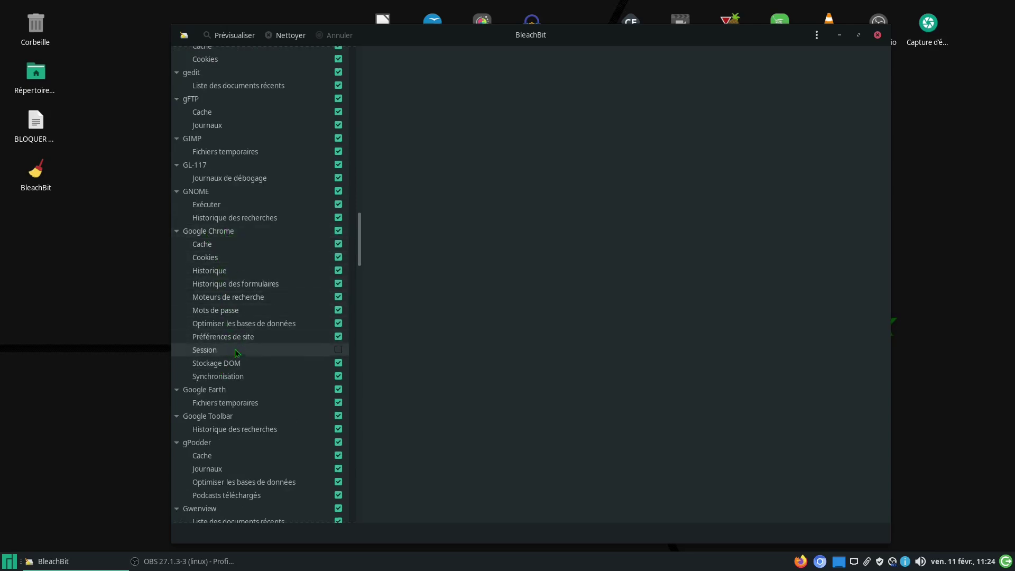
{"action": "left_click", "coordinate": [339, 350]}
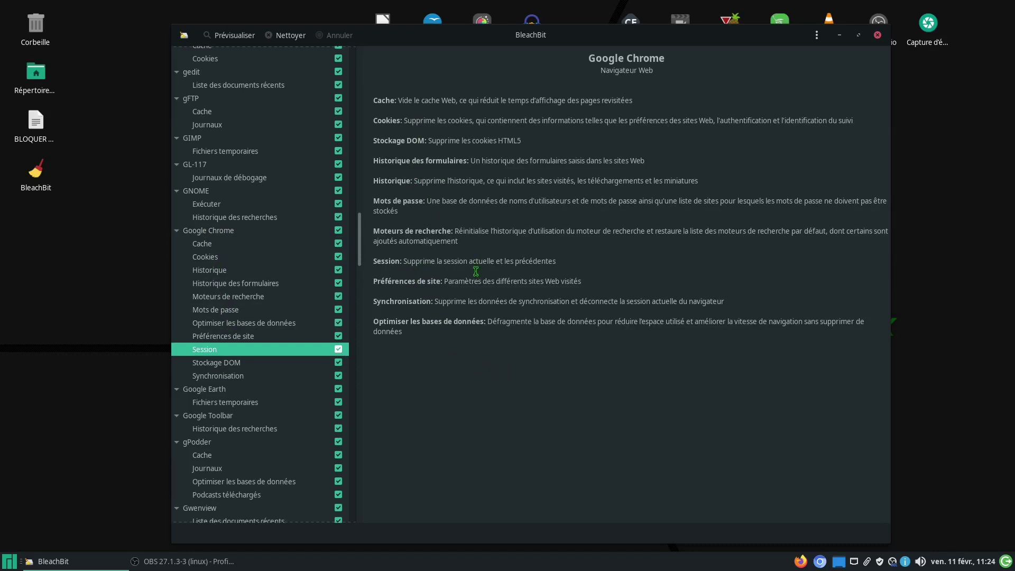
{"action": "left_click_drag", "start_coordinate": [376, 261], "coordinate": [563, 264]}
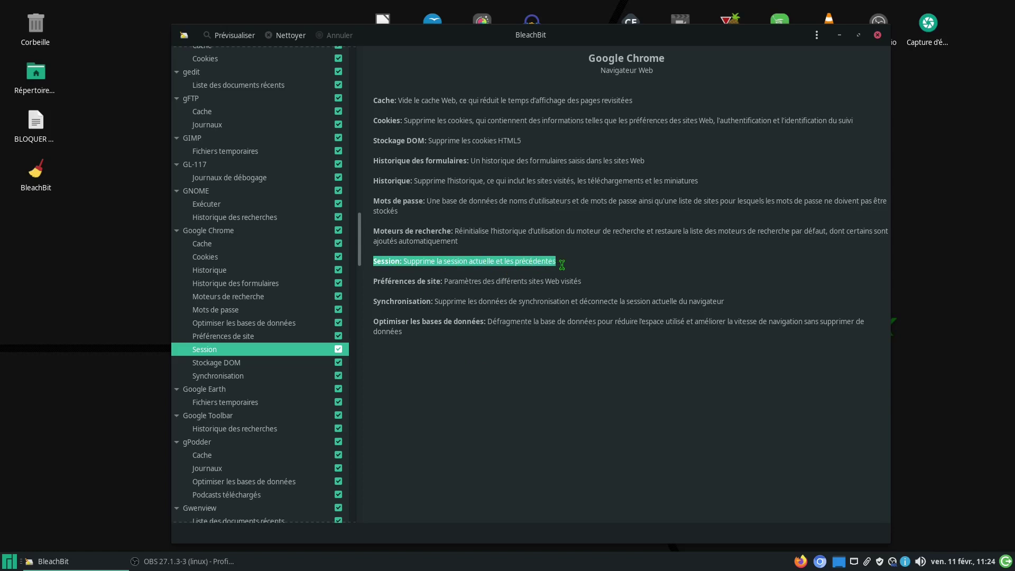
{"action": "left_click", "coordinate": [443, 391]}
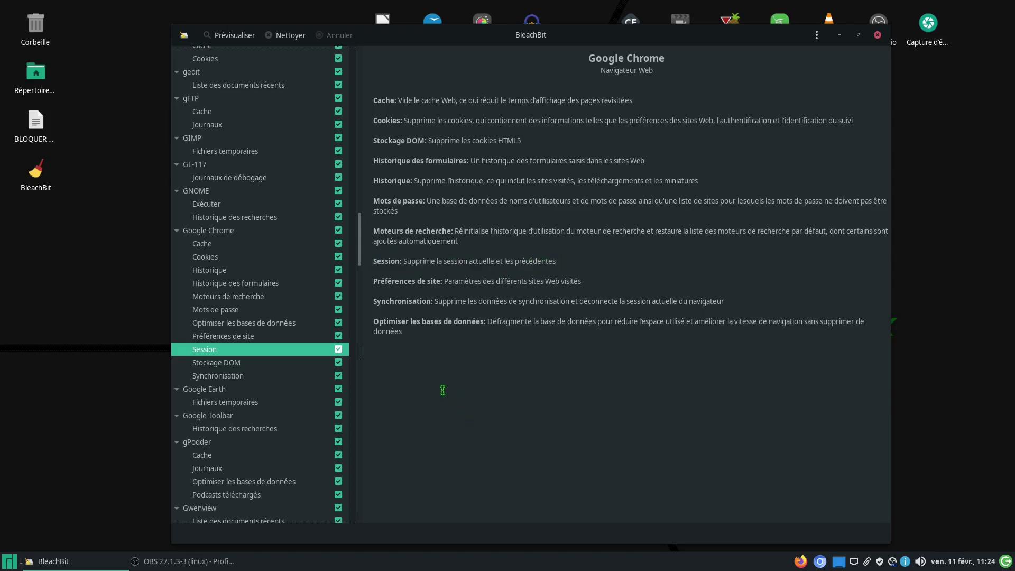
Step: Clean again with the Google Chrome Session option included, confirming the permanent deletion
{"action": "left_click", "coordinate": [289, 35]}
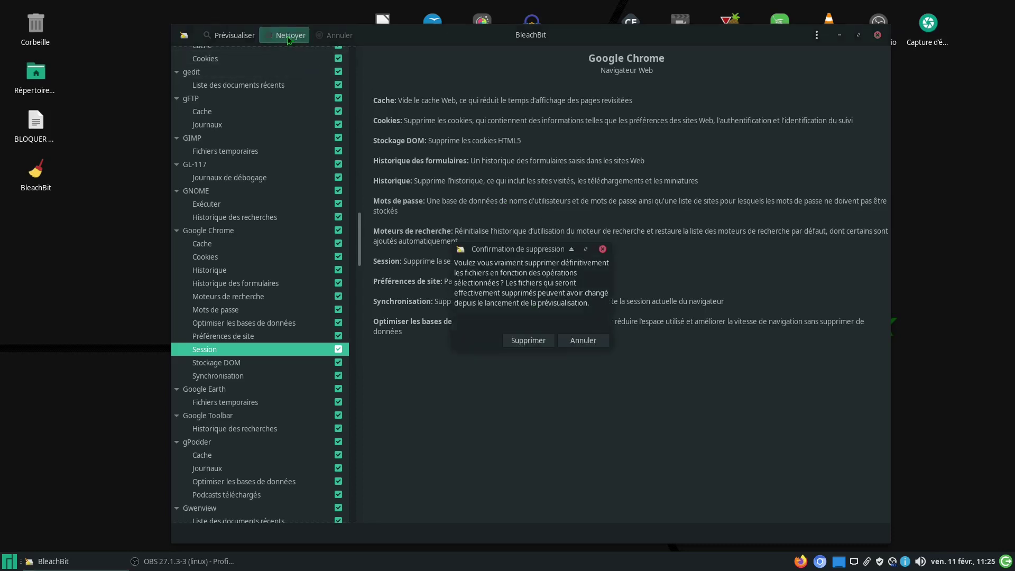
{"action": "left_click", "coordinate": [528, 341]}
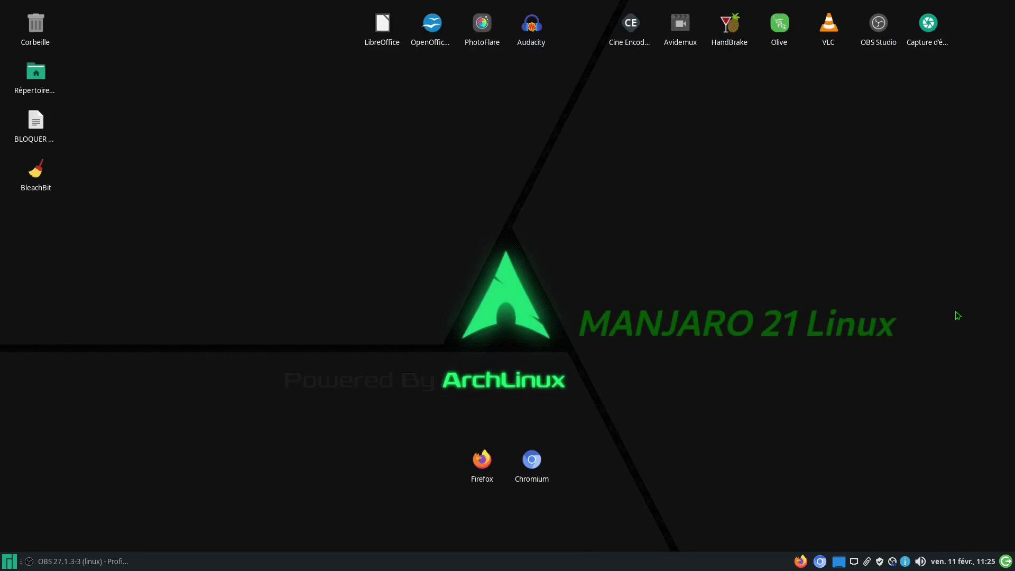
Step: Switch to Chromium, dismiss the keyring unlock request, and check the Google search box for remembered searches
{"action": "double_click", "coordinate": [533, 459]}
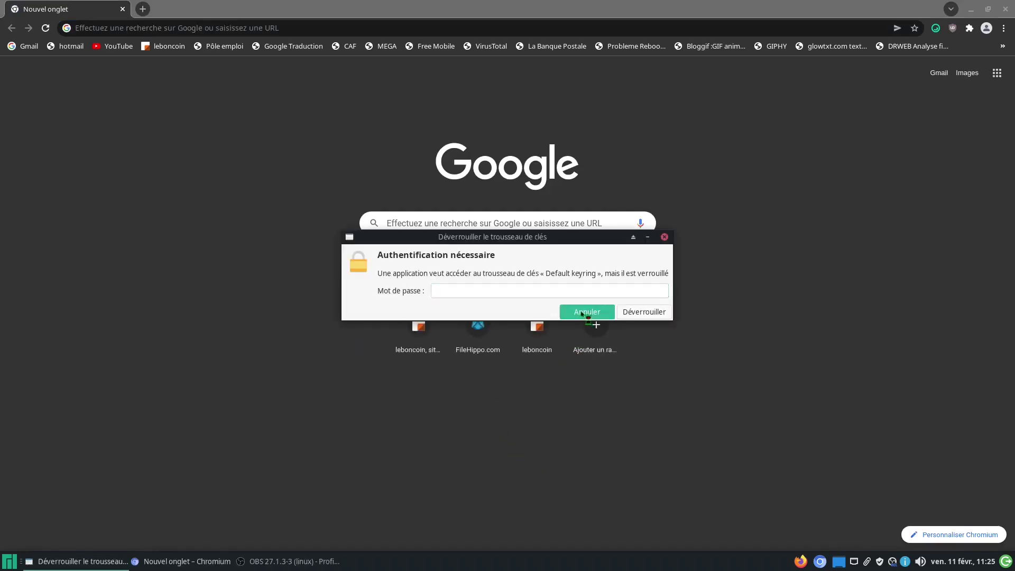
{"action": "left_click", "coordinate": [577, 315]}
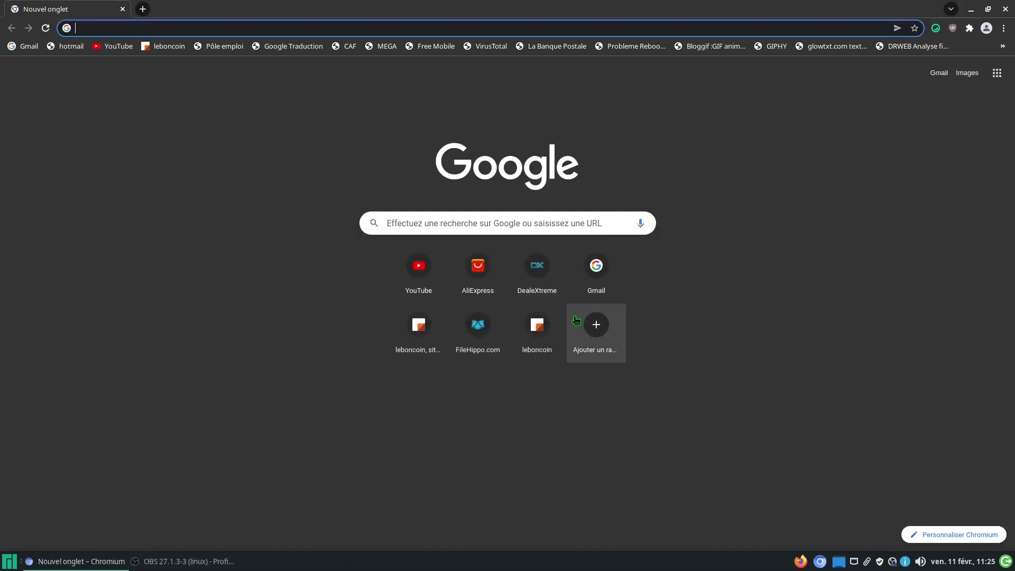
{"action": "left_click", "coordinate": [400, 226]}
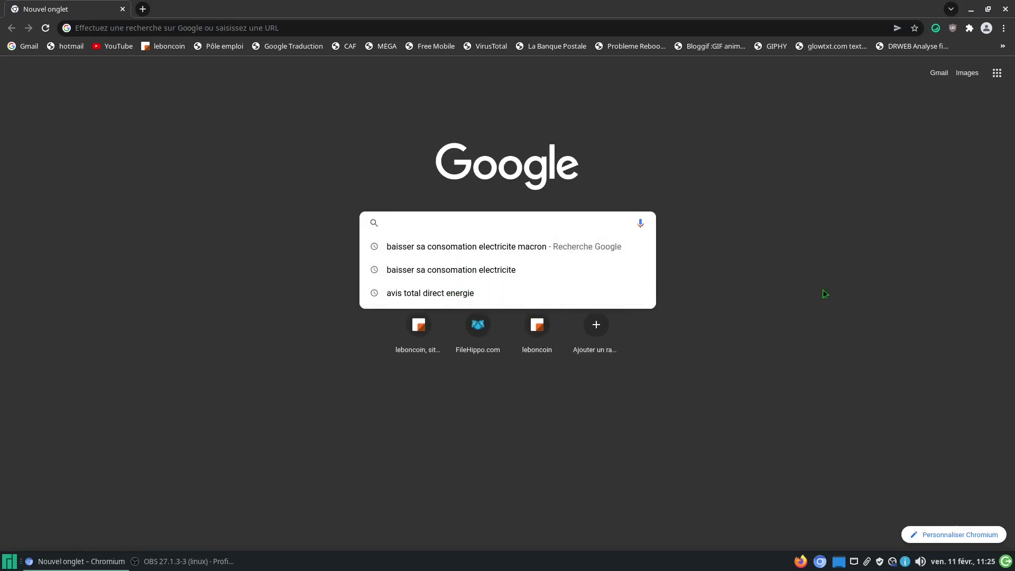
Step: Close Chromium, reopen BleachBit, disable the Session option under Google Chrome, and close BleachBit
{"action": "left_click", "coordinate": [1006, 10]}
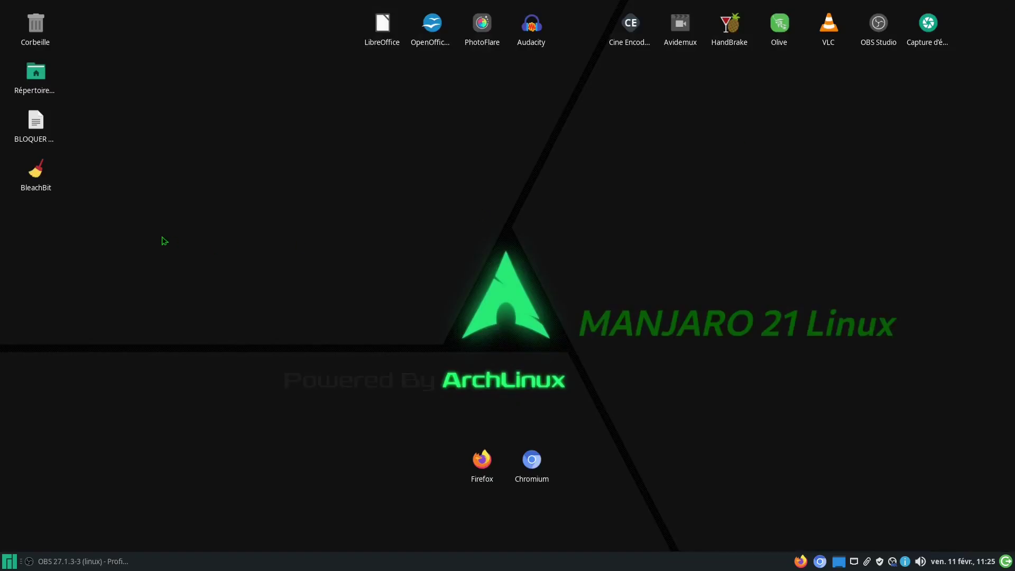
{"action": "double_click", "coordinate": [39, 177]}
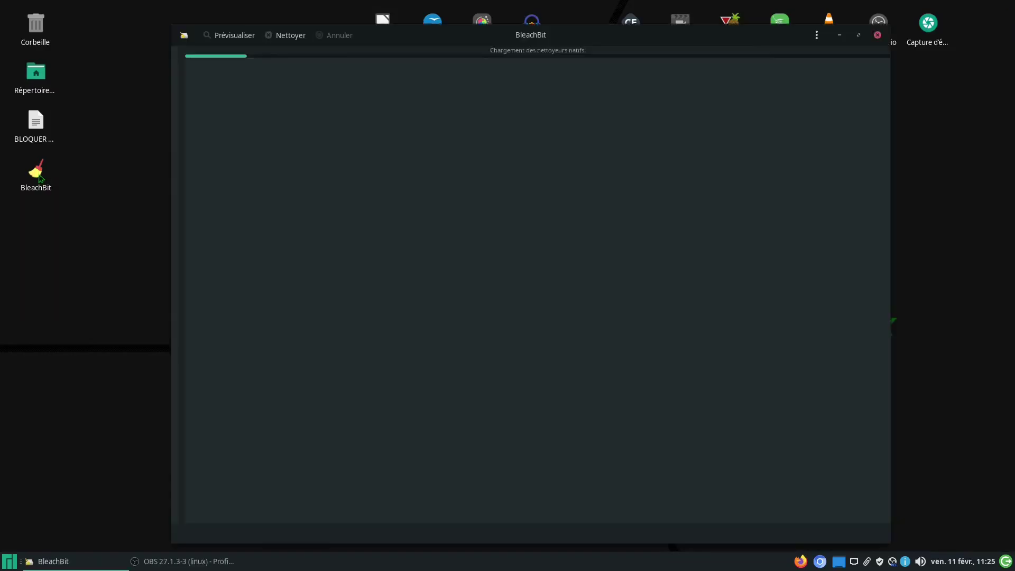
{"action": "scroll", "coordinate": [285, 399], "scroll_direction": "down", "scroll_amount": 20}
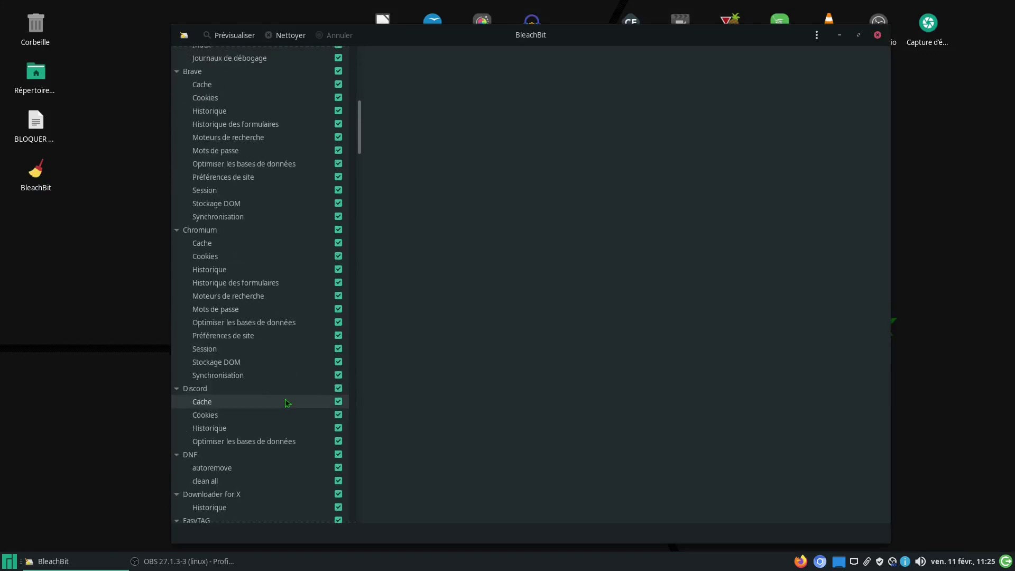
{"action": "scroll", "coordinate": [285, 403], "scroll_direction": "down", "scroll_amount": 10}
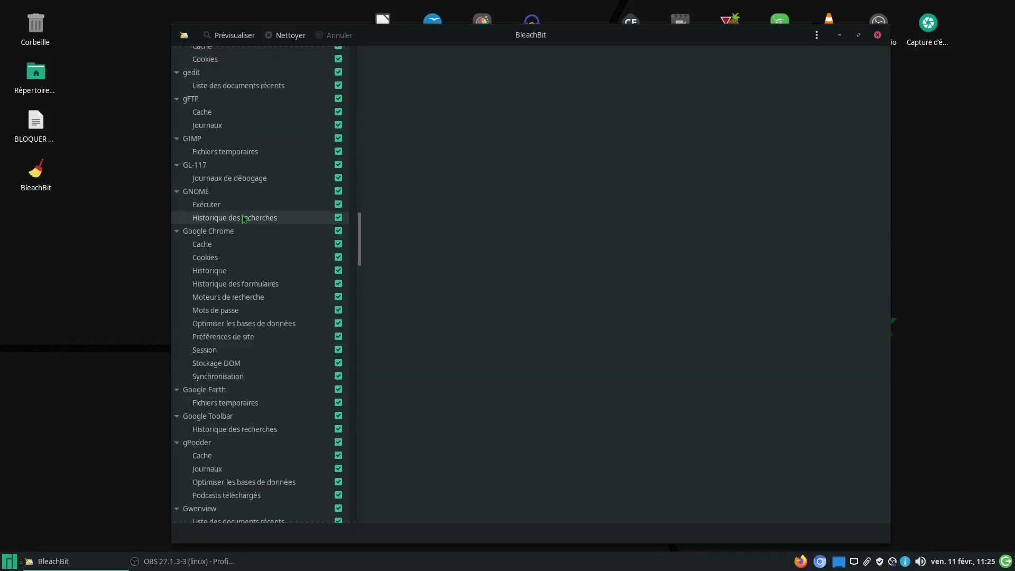
{"action": "left_click", "coordinate": [338, 350]}
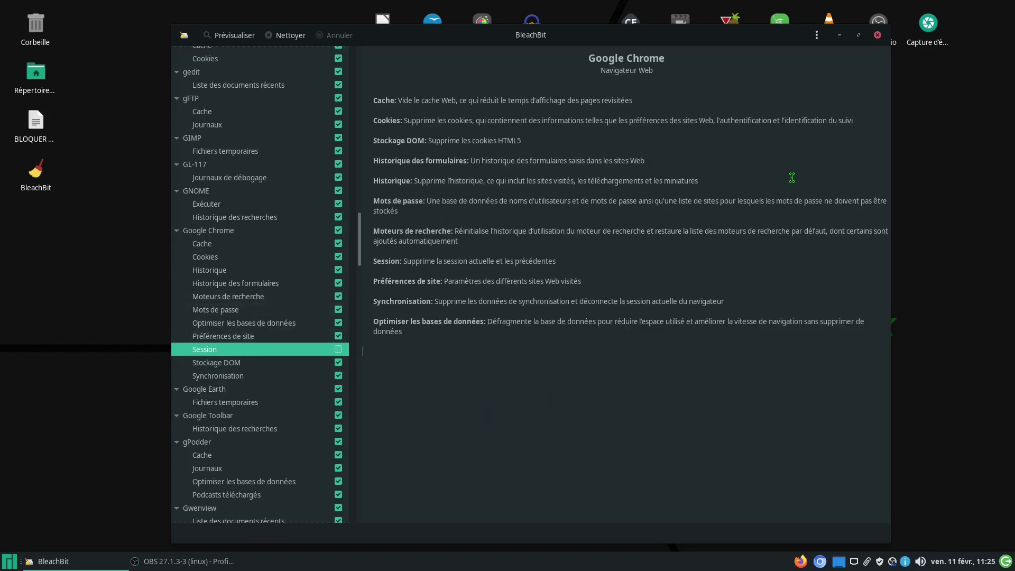
{"action": "left_click", "coordinate": [878, 35]}
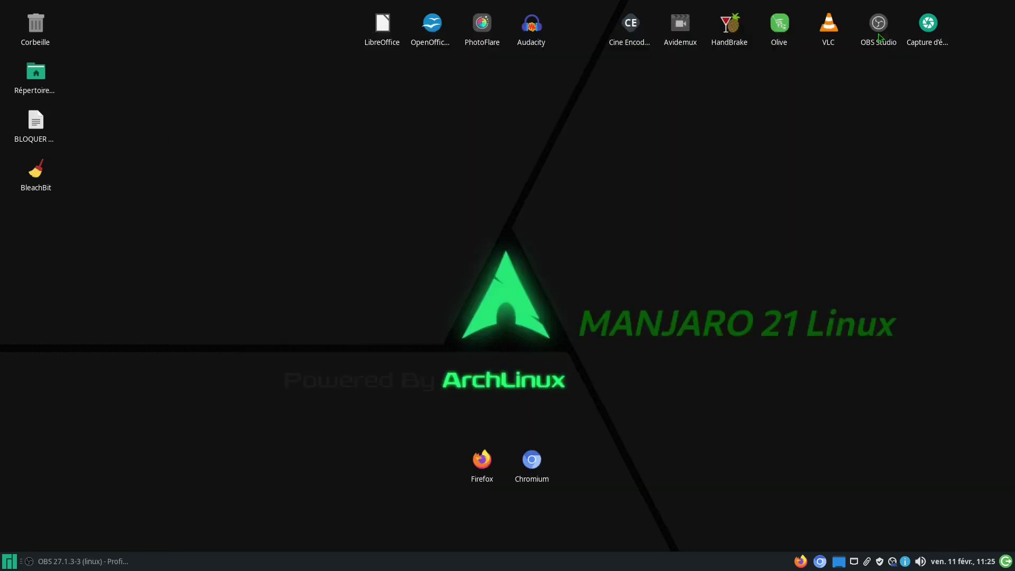
Step: Open the desktop folder in Thunar Root, authenticating with the administrator password, and launch org.bleachbit.BleachBit.desktop from it
{"action": "right_click", "coordinate": [314, 173]}
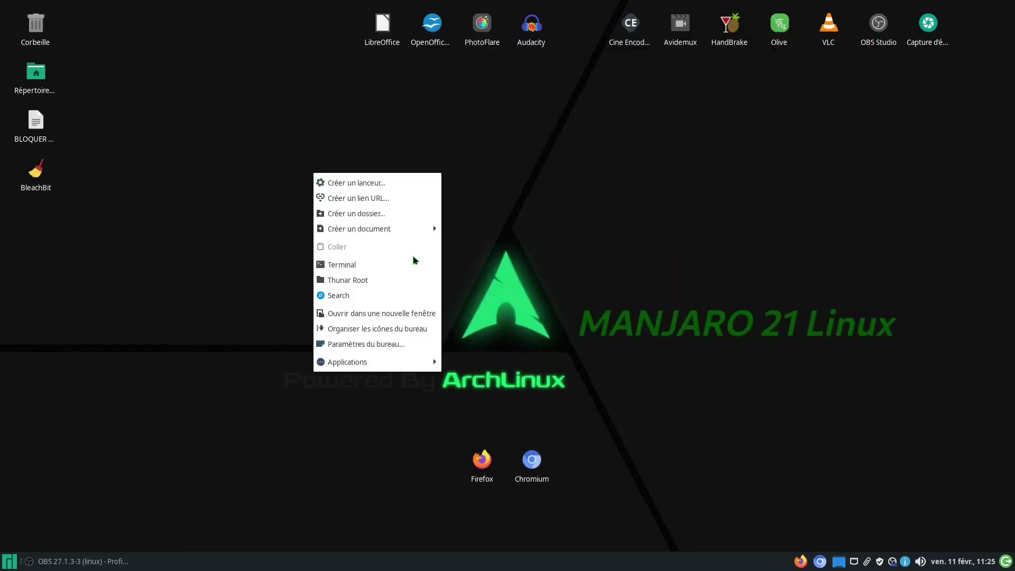
{"action": "left_click", "coordinate": [392, 286]}
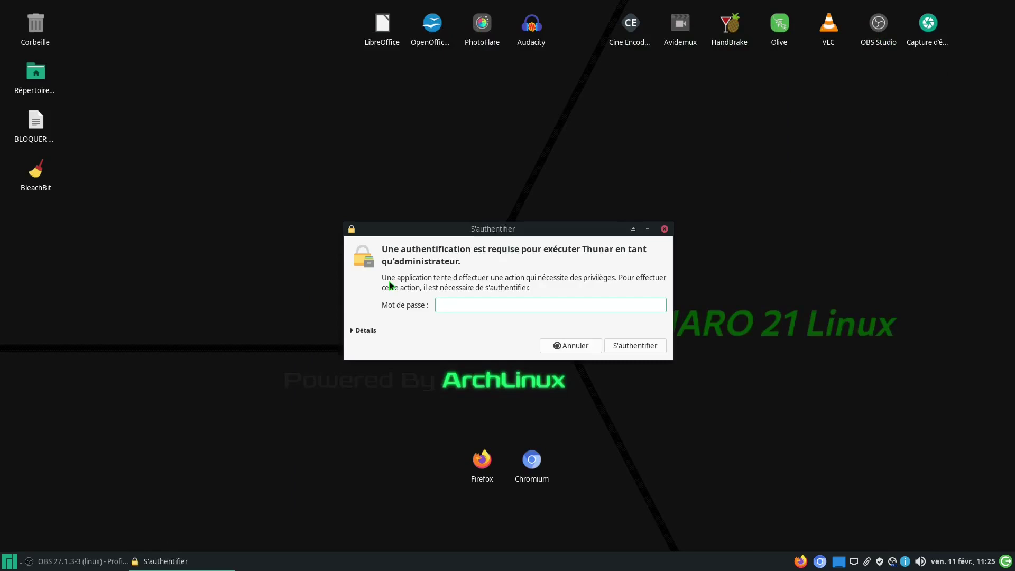
{"action": "key", "text": "Return"}
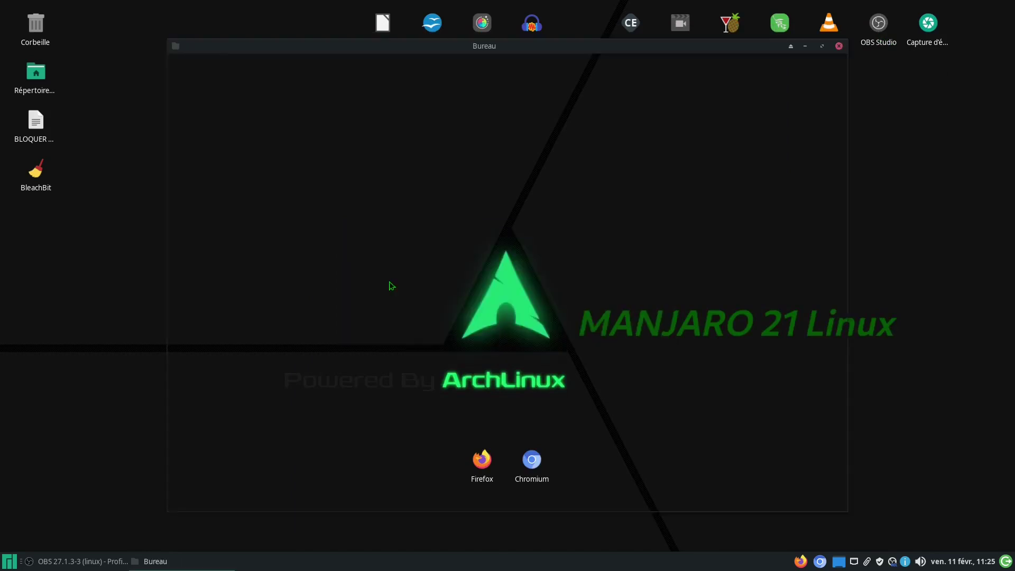
{"action": "double_click", "coordinate": [444, 208]}
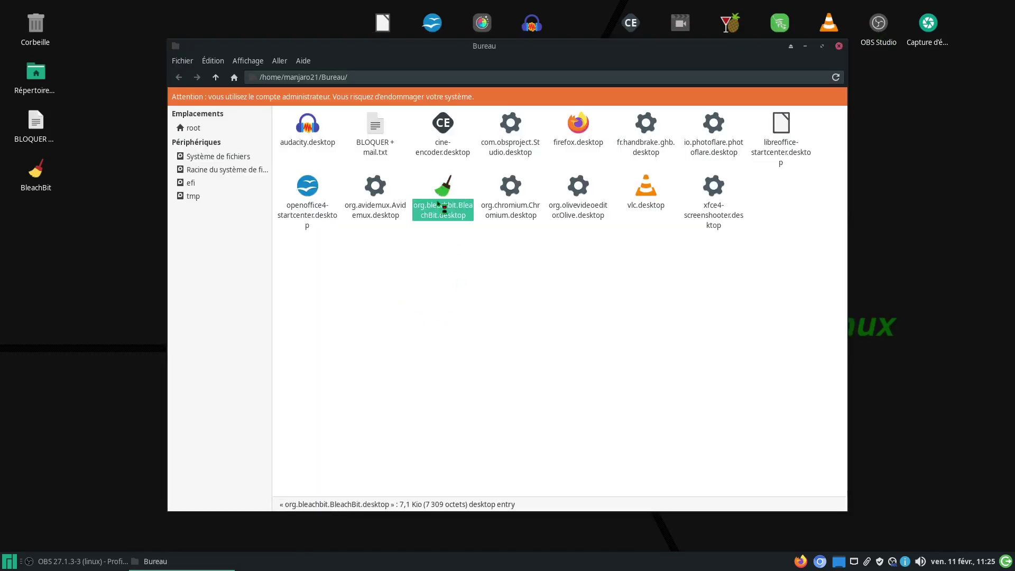
Step: Turn off dark mode (Mode sombre) in BleachBit's preferences and reposition its window
{"action": "left_click_drag", "start_coordinate": [498, 45], "coordinate": [531, 33]}
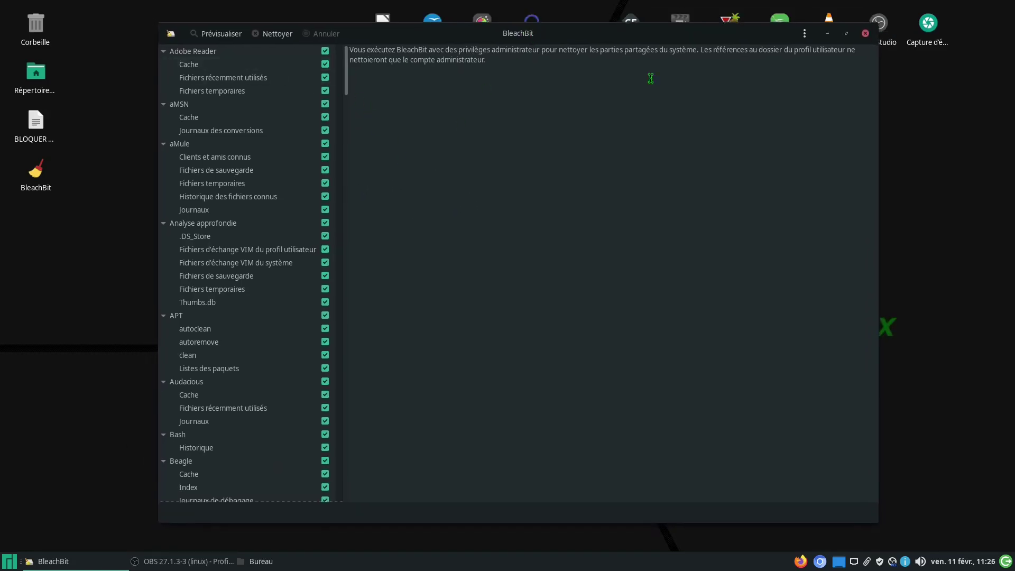
{"action": "left_click", "coordinate": [804, 33]}
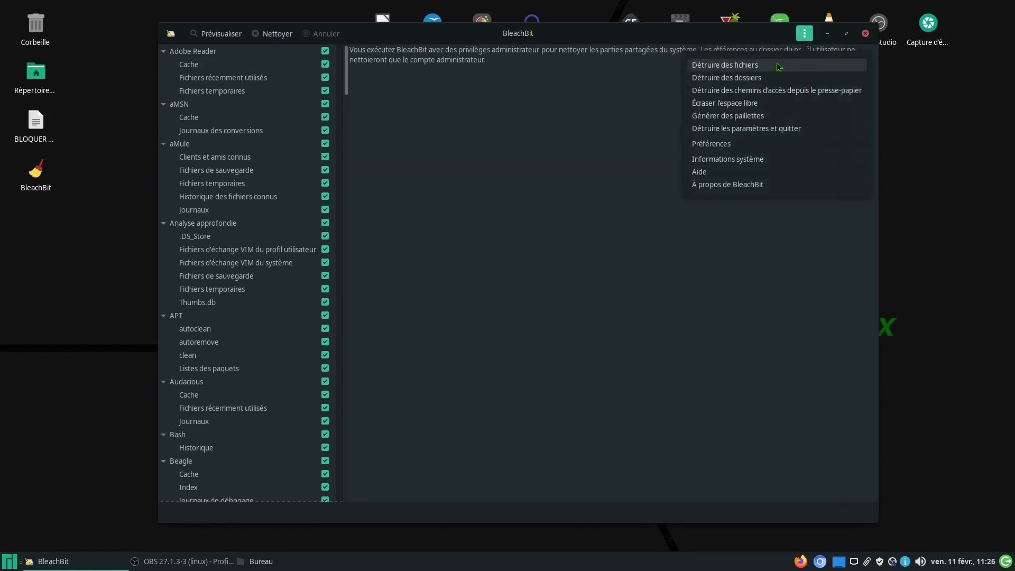
{"action": "left_click", "coordinate": [733, 143]}
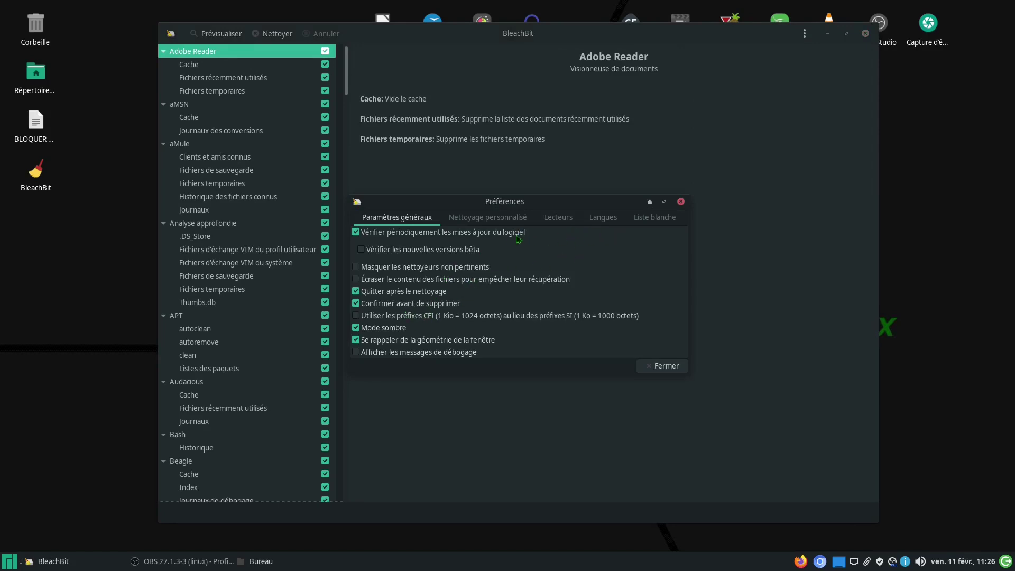
{"action": "left_click", "coordinate": [356, 328]}
{"action": "left_click", "coordinate": [663, 366]}
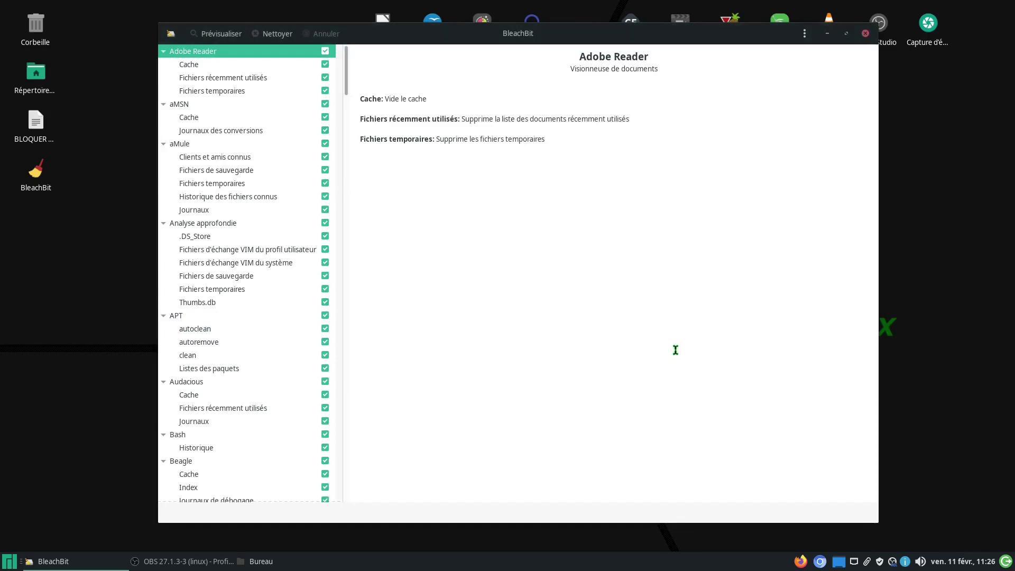
{"action": "mouse_move", "coordinate": [586, 38]}
{"action": "left_mouse_down"}
{"action": "mouse_move", "coordinate": [634, 44]}
{"action": "mouse_move", "coordinate": [605, 40]}
{"action": "left_mouse_up"}
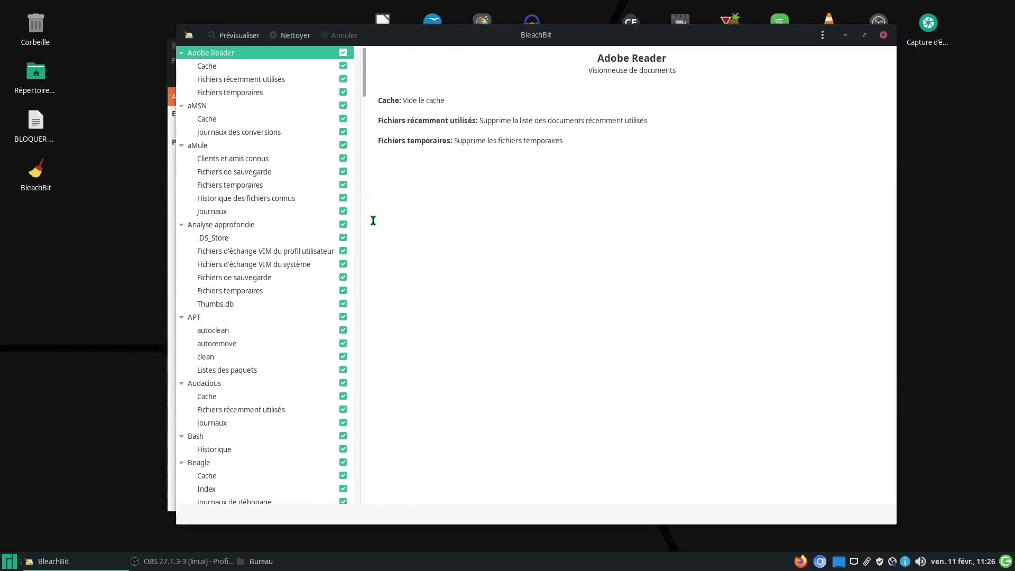
Step: Enable Préférences de site under Google Chrome to read its description, and disable the option again
{"action": "scroll", "coordinate": [345, 265], "scroll_direction": "down", "scroll_amount": 3}
{"action": "scroll", "coordinate": [344, 266], "scroll_direction": "down", "scroll_amount": 6}
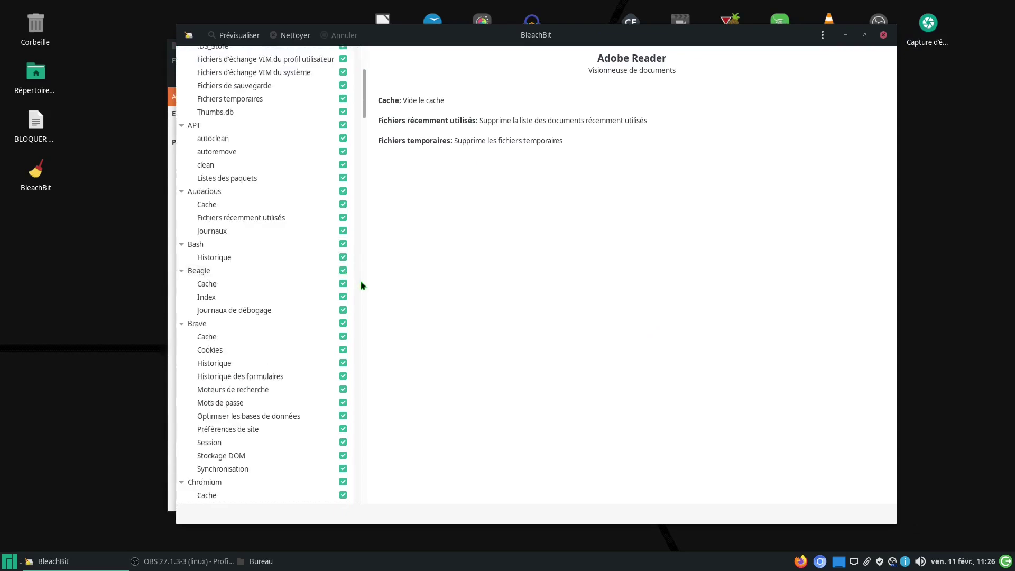
{"action": "scroll", "coordinate": [355, 290], "scroll_direction": "down", "scroll_amount": 9}
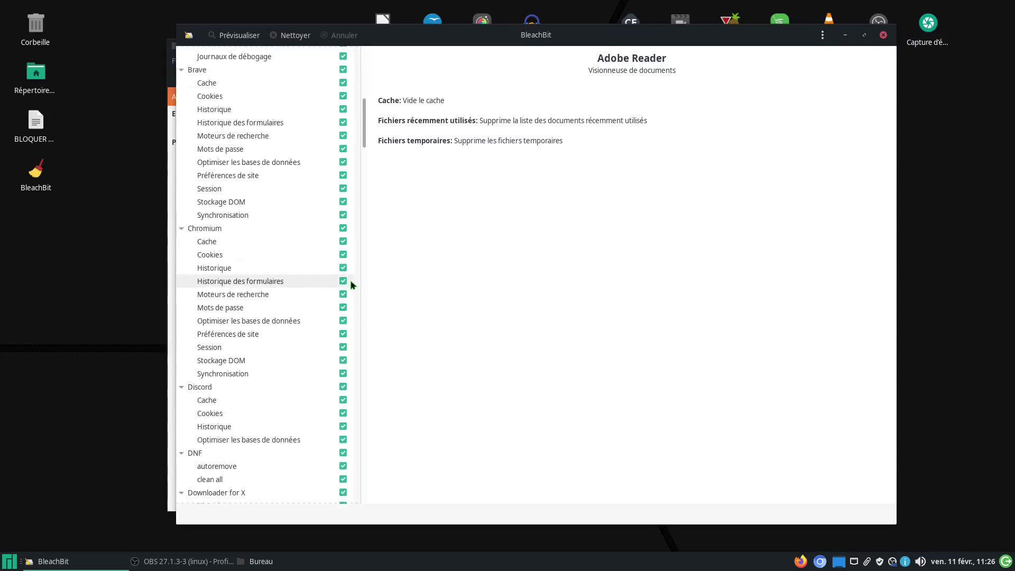
{"action": "scroll", "coordinate": [351, 288], "scroll_direction": "down", "scroll_amount": 13}
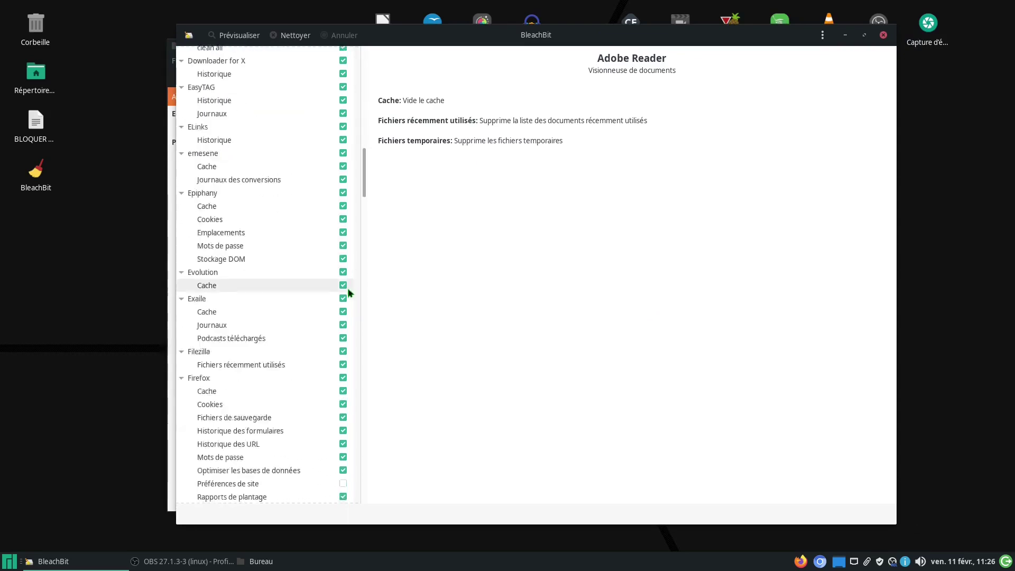
{"action": "scroll", "coordinate": [349, 293], "scroll_direction": "down", "scroll_amount": 2}
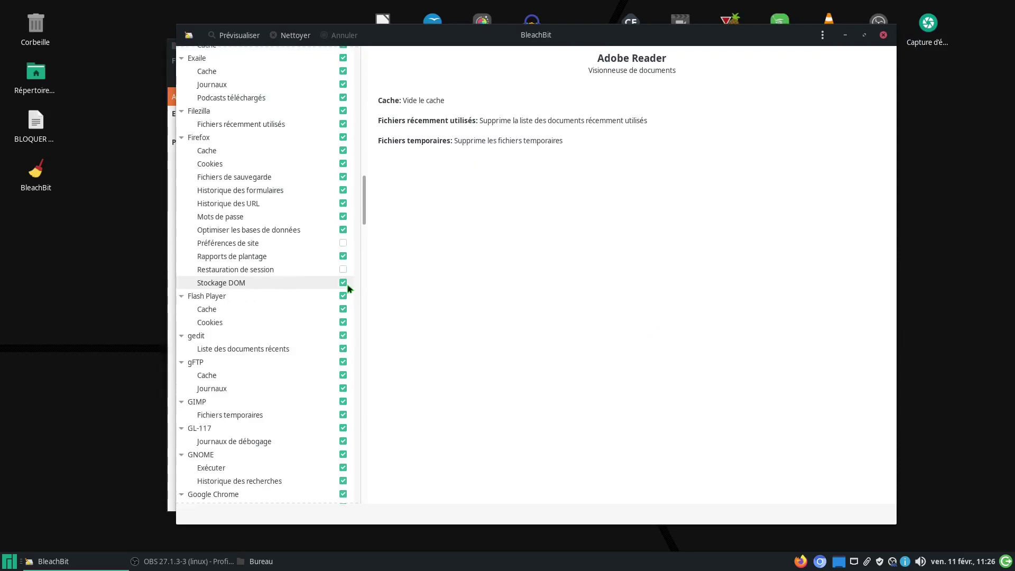
{"action": "scroll", "coordinate": [349, 292], "scroll_direction": "down", "scroll_amount": 7}
{"action": "scroll", "coordinate": [330, 298], "scroll_direction": "down", "scroll_amount": 2}
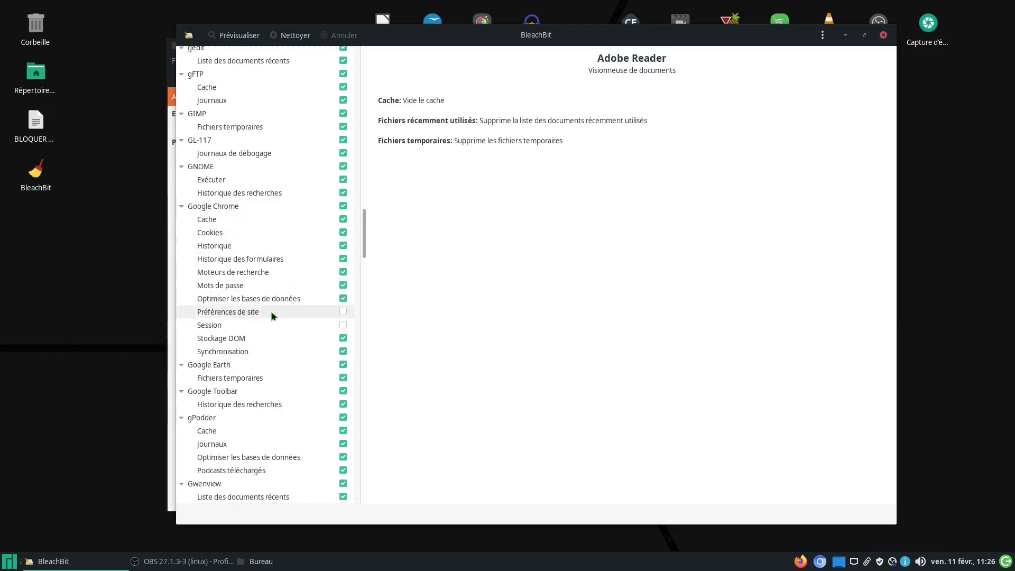
{"action": "left_click", "coordinate": [343, 312]}
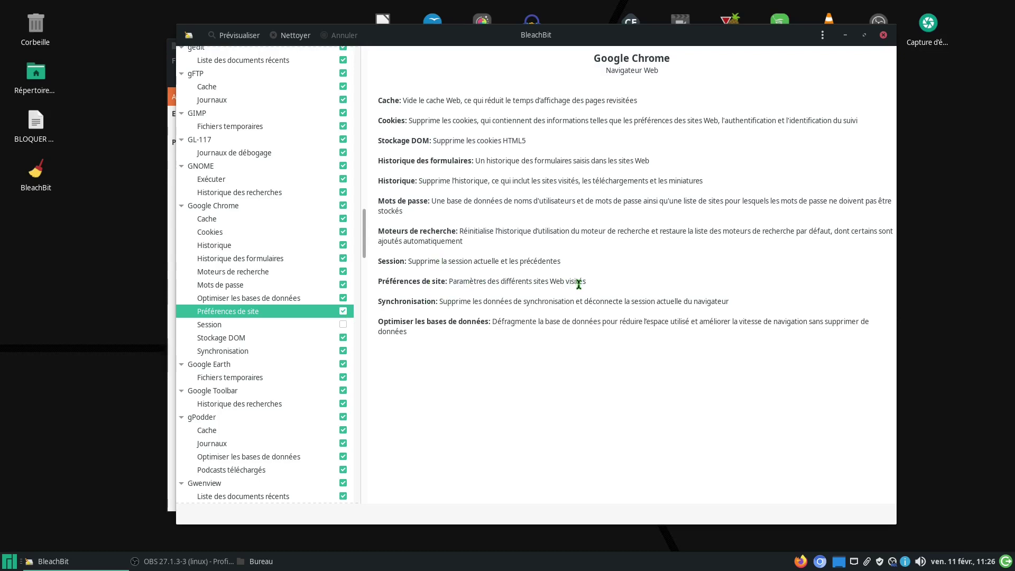
{"action": "left_click_drag", "start_coordinate": [380, 283], "coordinate": [592, 283]}
{"action": "left_click", "coordinate": [415, 372]}
{"action": "left_click", "coordinate": [343, 312]}
Step: Review the remaining cleaners through Zoom and run the cleaning as administrator, confirming the permanent deletion
{"action": "scroll", "coordinate": [344, 346], "scroll_direction": "down", "scroll_amount": 3}
{"action": "scroll", "coordinate": [343, 349], "scroll_direction": "down", "scroll_amount": 20}
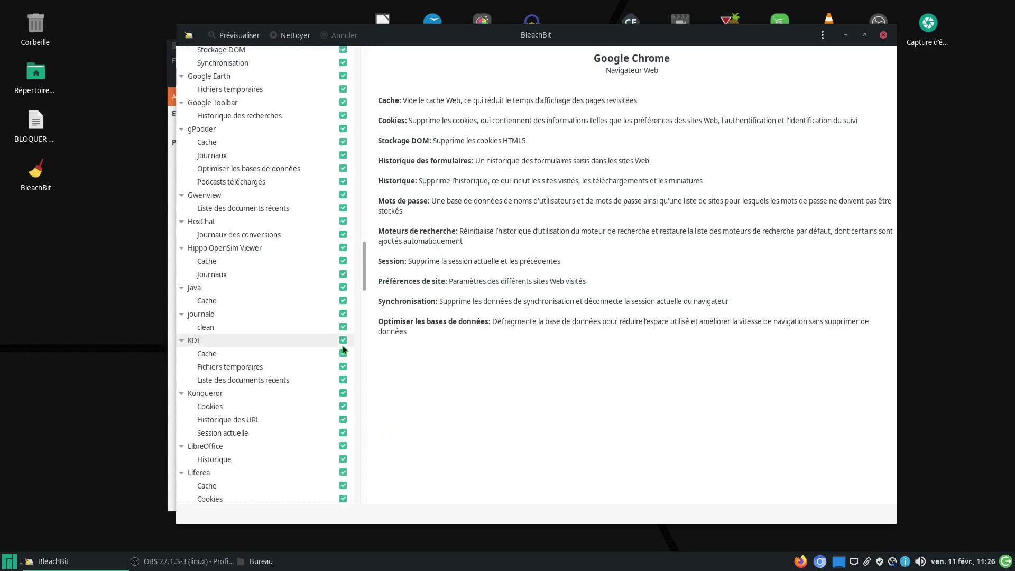
{"action": "scroll", "coordinate": [344, 349], "scroll_direction": "down", "scroll_amount": 8}
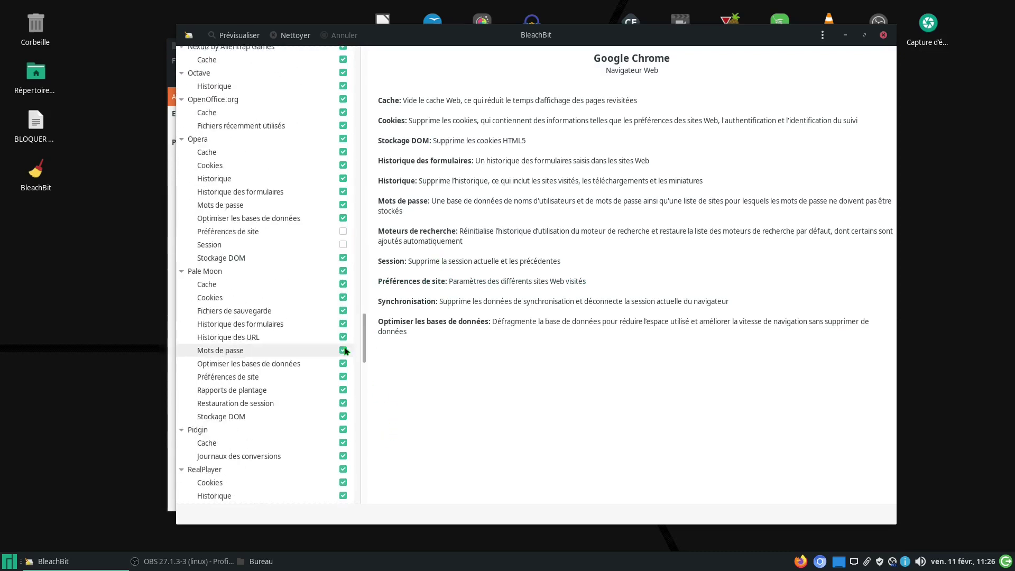
{"action": "scroll", "coordinate": [345, 351], "scroll_direction": "down", "scroll_amount": 20}
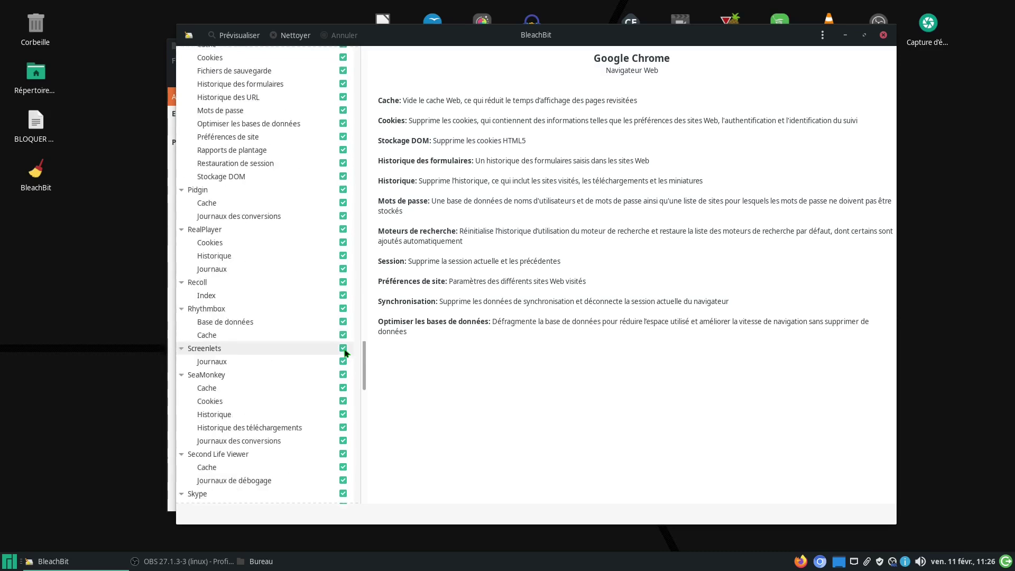
{"action": "scroll", "coordinate": [349, 363], "scroll_direction": "up", "scroll_amount": 2}
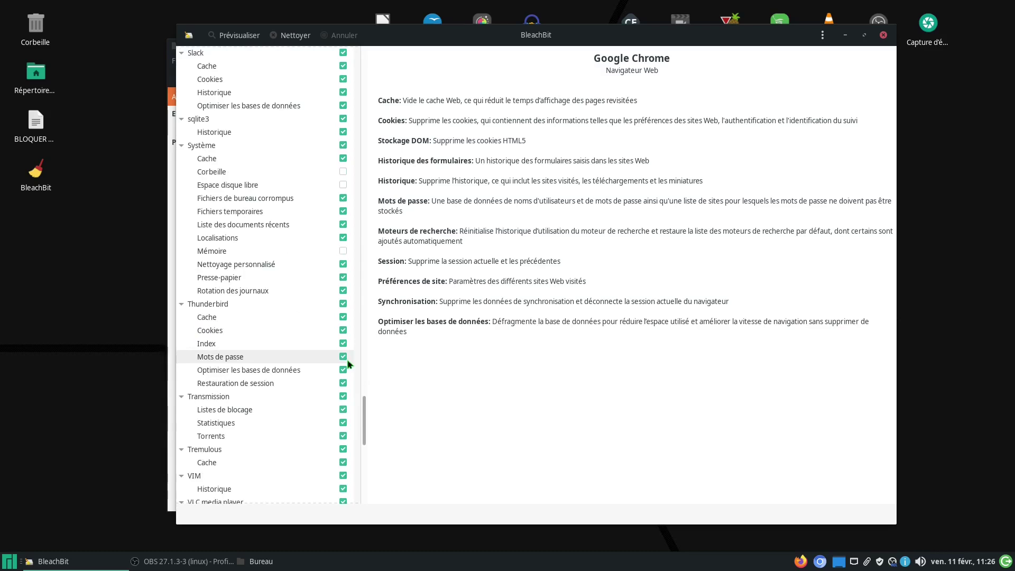
{"action": "scroll", "coordinate": [347, 364], "scroll_direction": "down", "scroll_amount": 20}
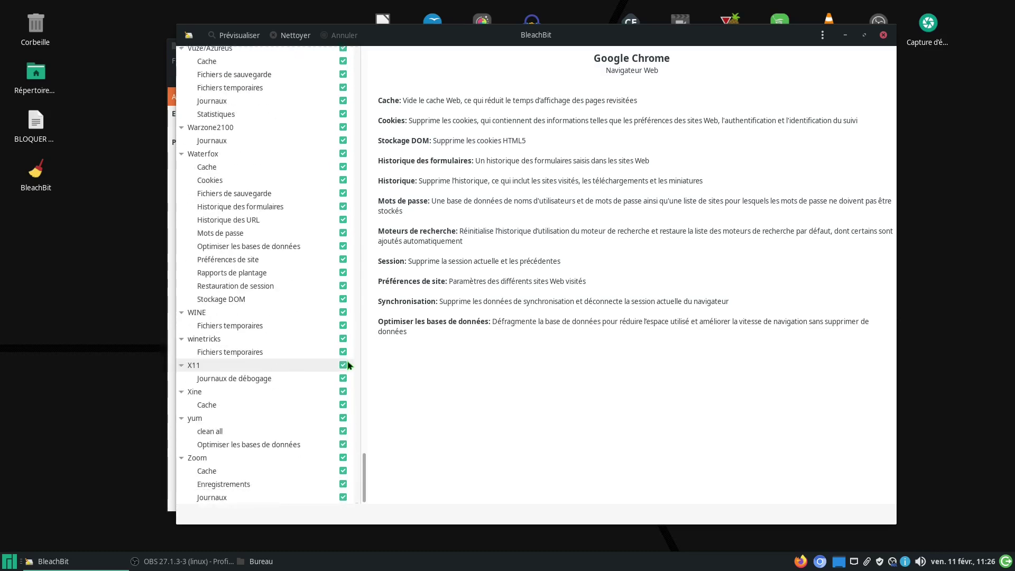
{"action": "left_click", "coordinate": [290, 35]}
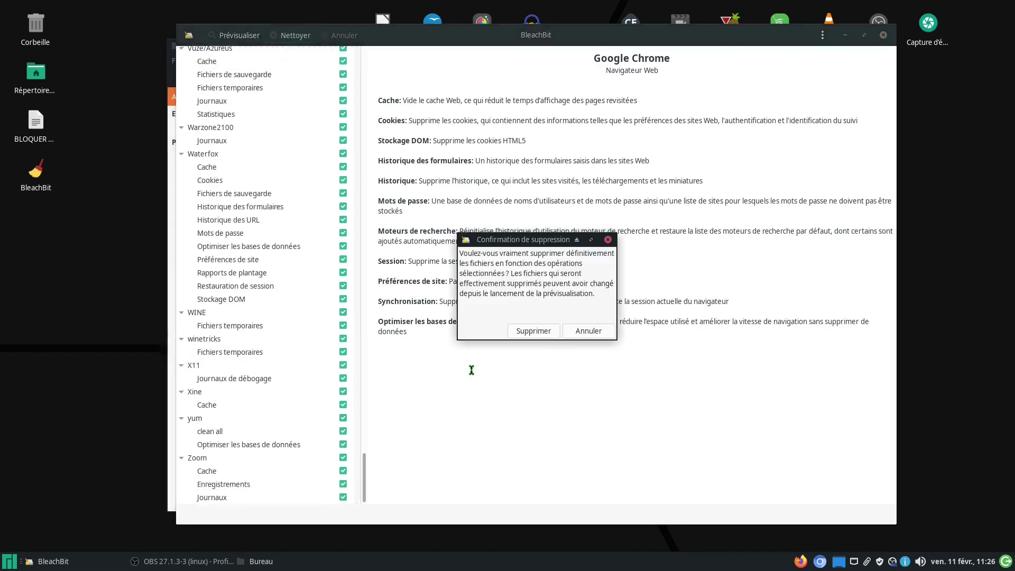
{"action": "left_click", "coordinate": [533, 331]}
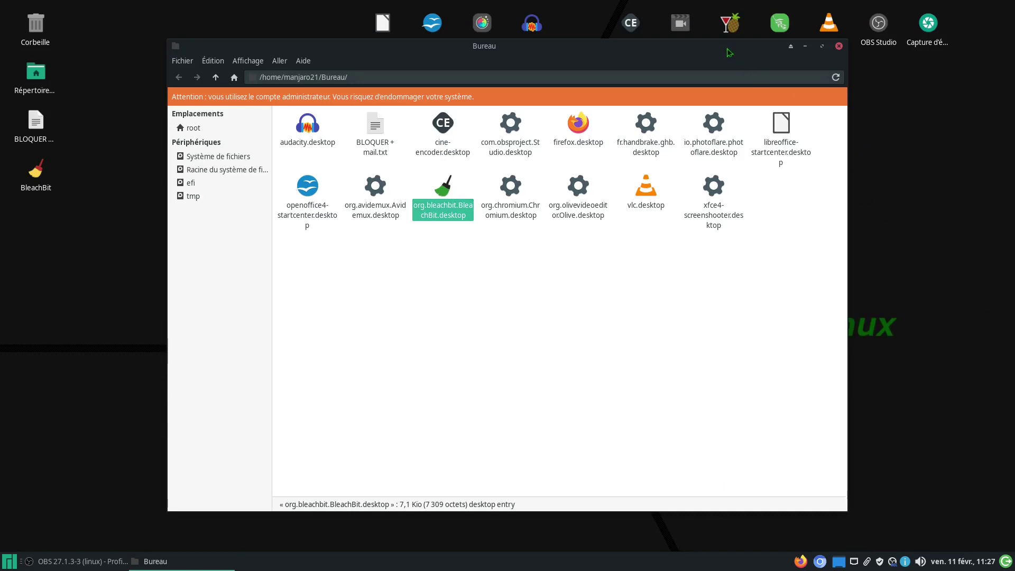
Step: Move the file manager aside, open Chromium without unlocking the keyring, check the Google search box for remembered searches, and close Chromium
{"action": "left_click_drag", "start_coordinate": [714, 49], "coordinate": [213, 37]}
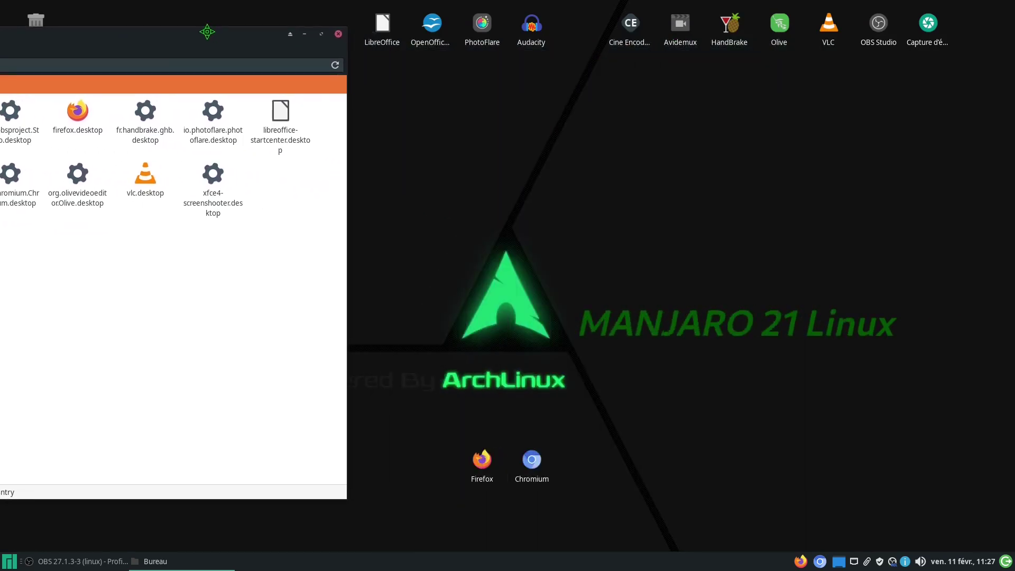
{"action": "double_click", "coordinate": [532, 461]}
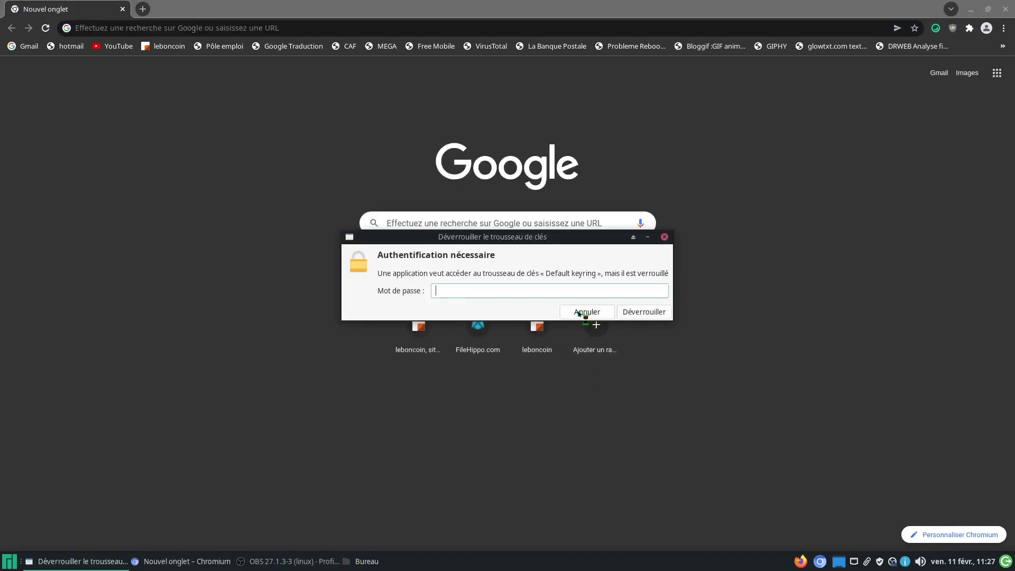
{"action": "left_click", "coordinate": [582, 314]}
{"action": "left_click", "coordinate": [400, 225]}
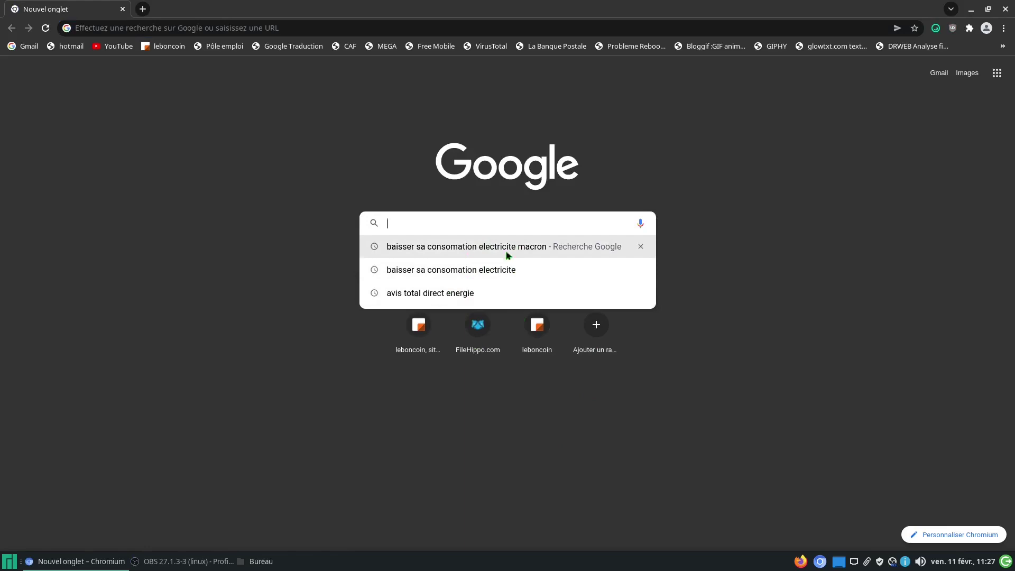
{"action": "left_click", "coordinate": [1006, 9]}
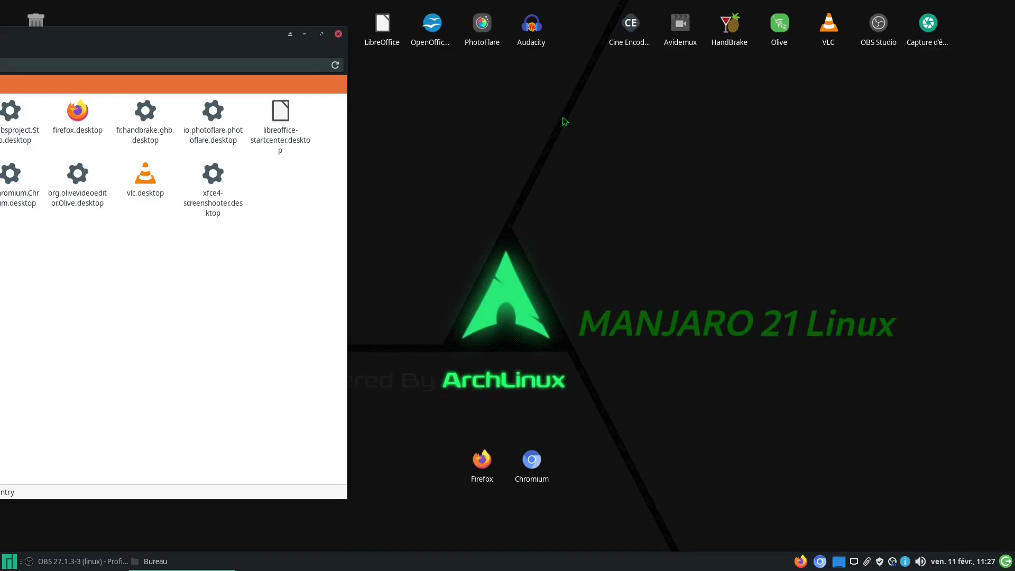
Step: Launch BleachBit from the administrator file manager to check its Chromium cleaning options, and minimize the file manager
{"action": "left_click_drag", "start_coordinate": [259, 42], "coordinate": [788, 57]}
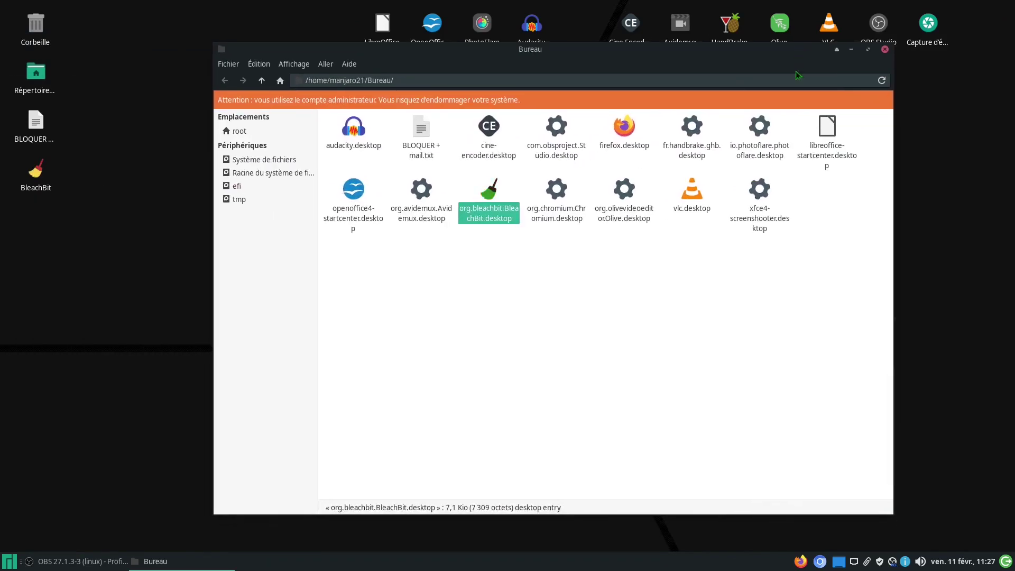
{"action": "double_click", "coordinate": [490, 201]}
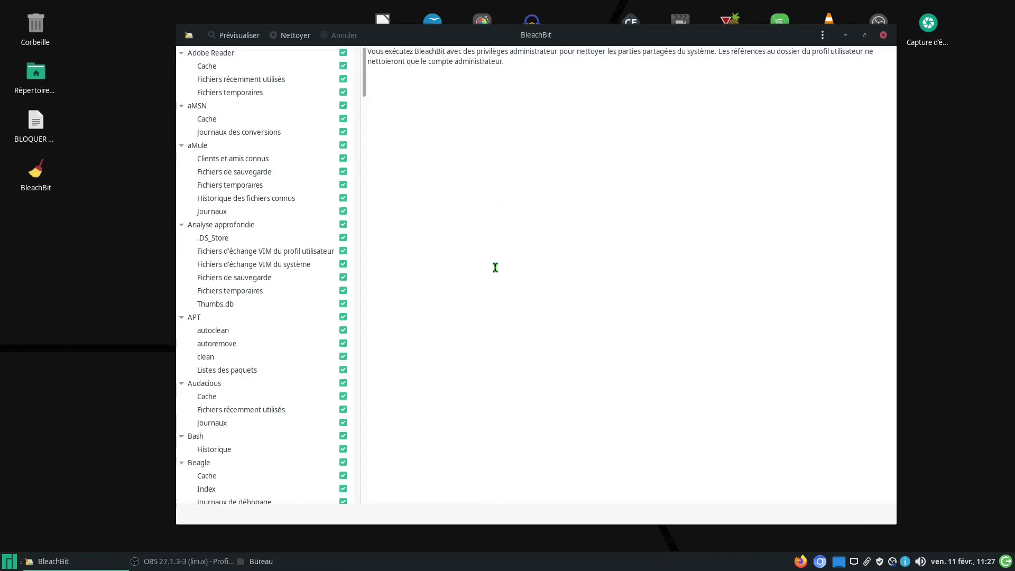
{"action": "scroll", "coordinate": [306, 320], "scroll_direction": "down", "scroll_amount": 14}
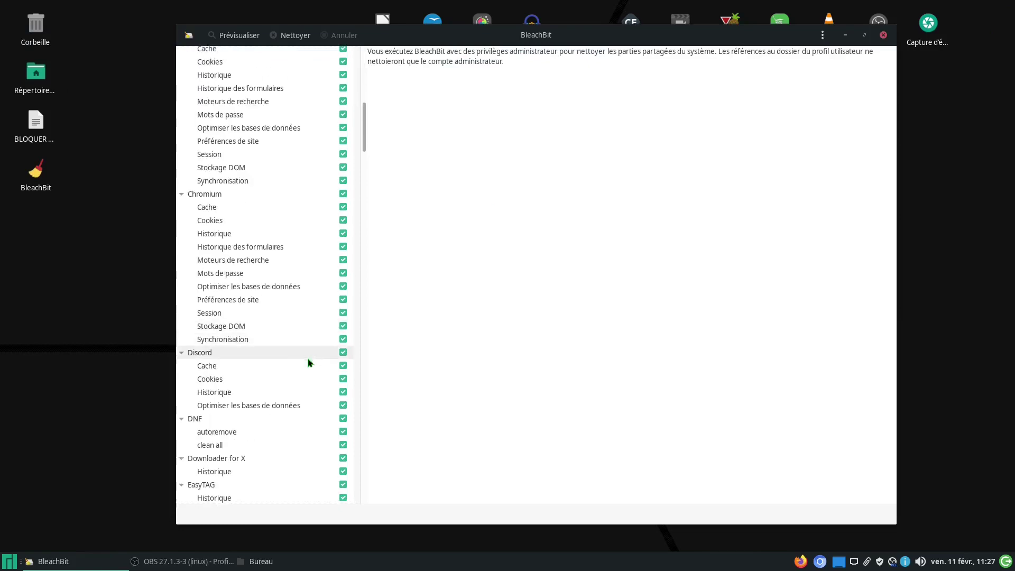
{"action": "scroll", "coordinate": [309, 365], "scroll_direction": "down", "scroll_amount": 3}
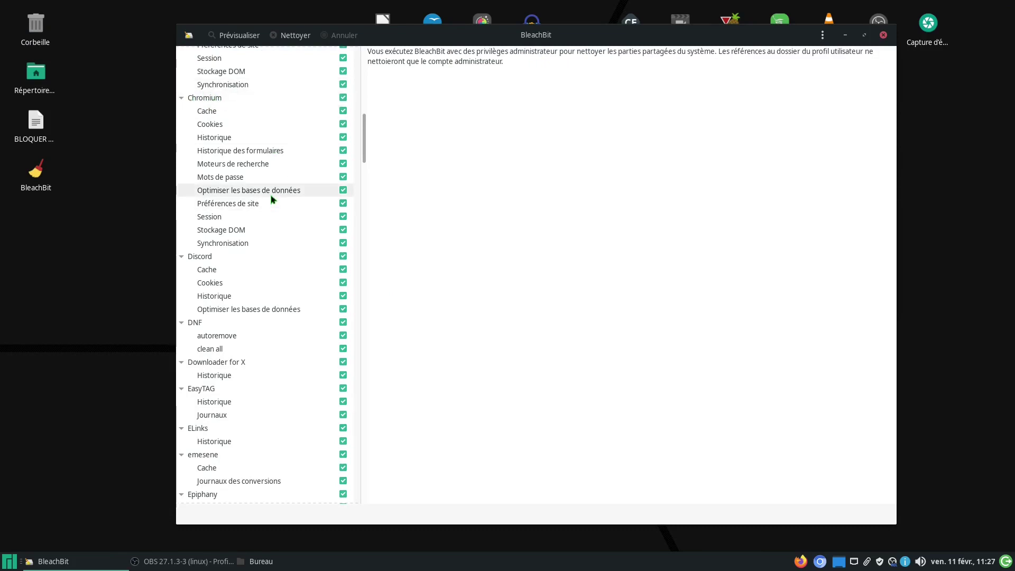
{"action": "left_click_drag", "start_coordinate": [661, 43], "coordinate": [666, 314]}
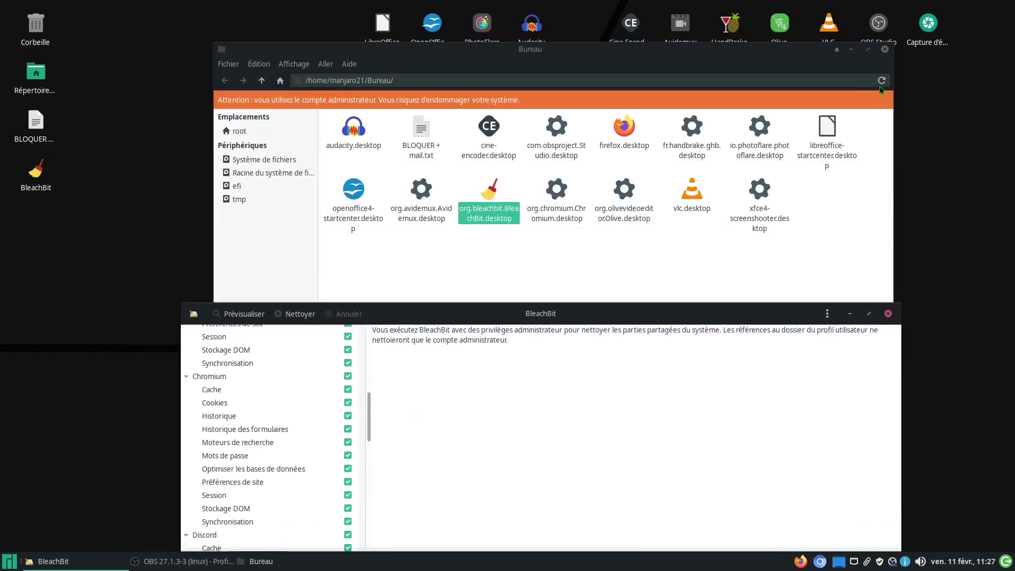
{"action": "left_click", "coordinate": [852, 50]}
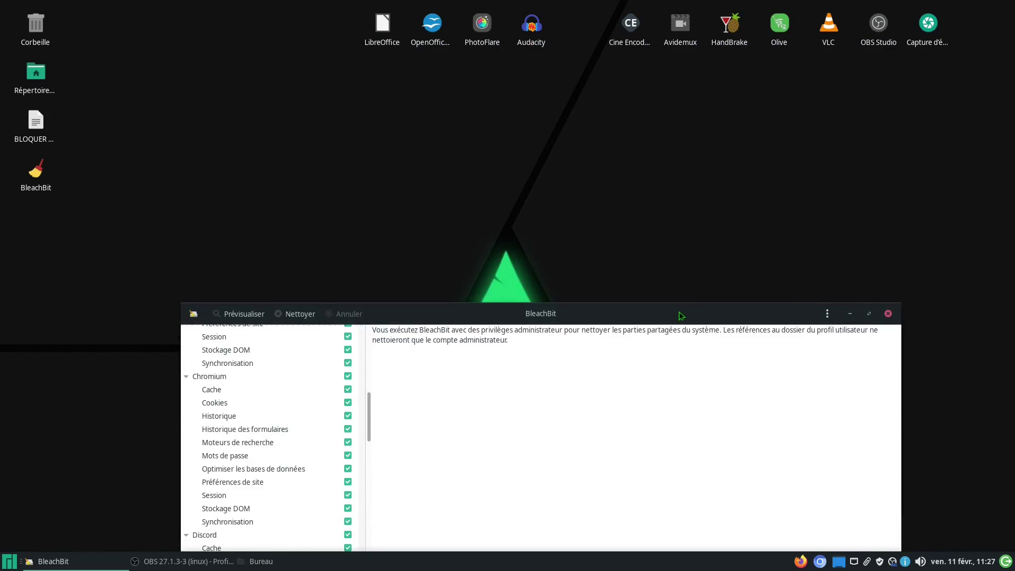
{"action": "left_click", "coordinate": [185, 561]}
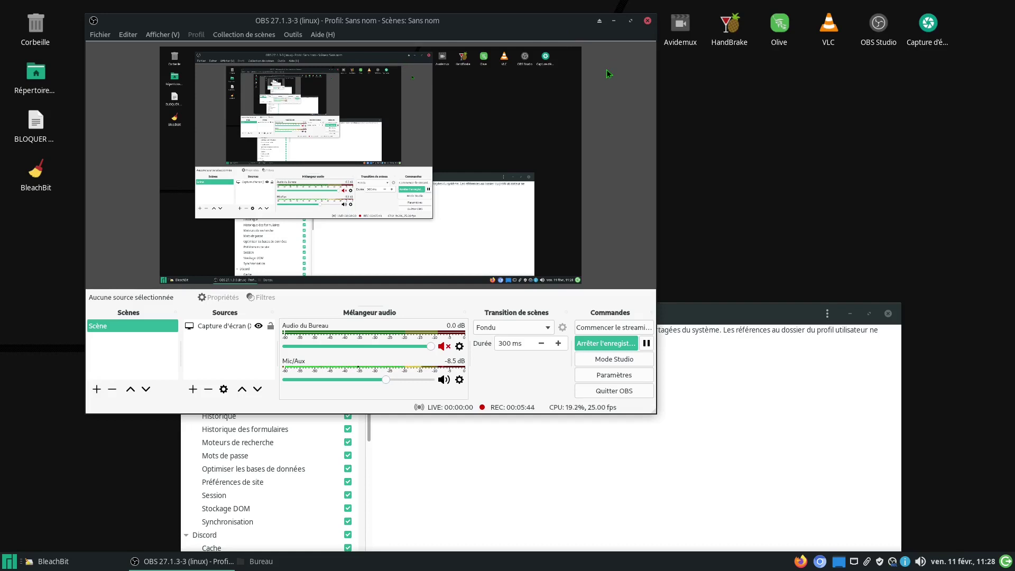
{"action": "left_click", "coordinate": [614, 20]}
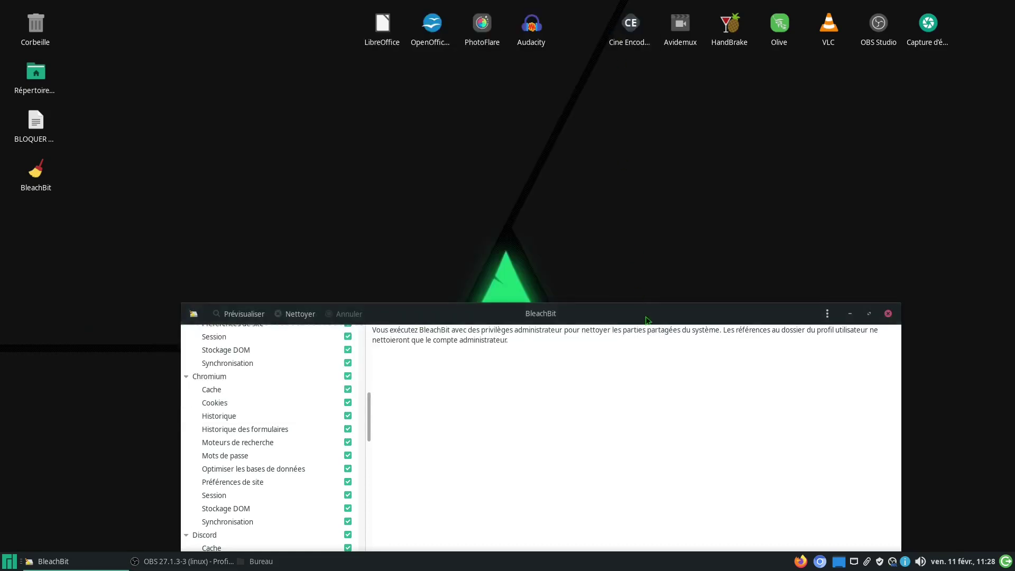
{"action": "left_click_drag", "start_coordinate": [647, 319], "coordinate": [587, 26]}
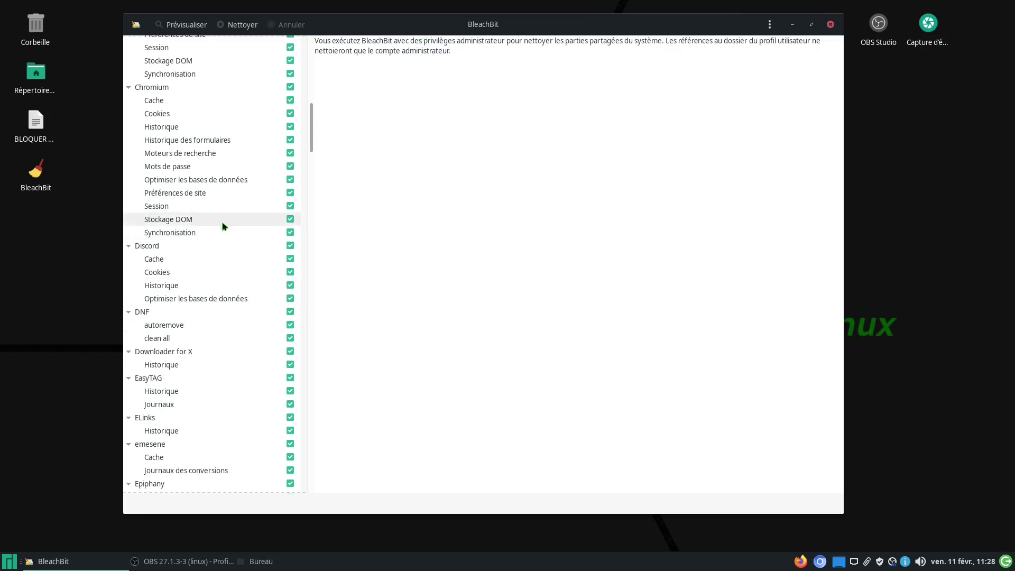
{"action": "left_click_drag", "start_coordinate": [417, 30], "coordinate": [581, 542]}
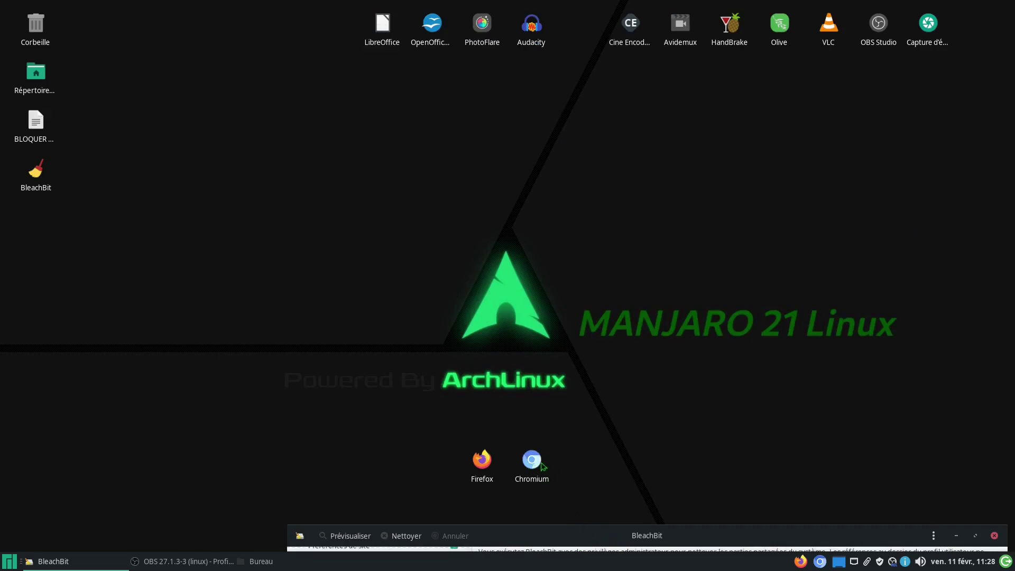
Step: Bring the BleachBit window back into full view and run the cleaning as administrator, confirming the permanent deletion
{"action": "left_click_drag", "start_coordinate": [597, 530], "coordinate": [442, 14]}
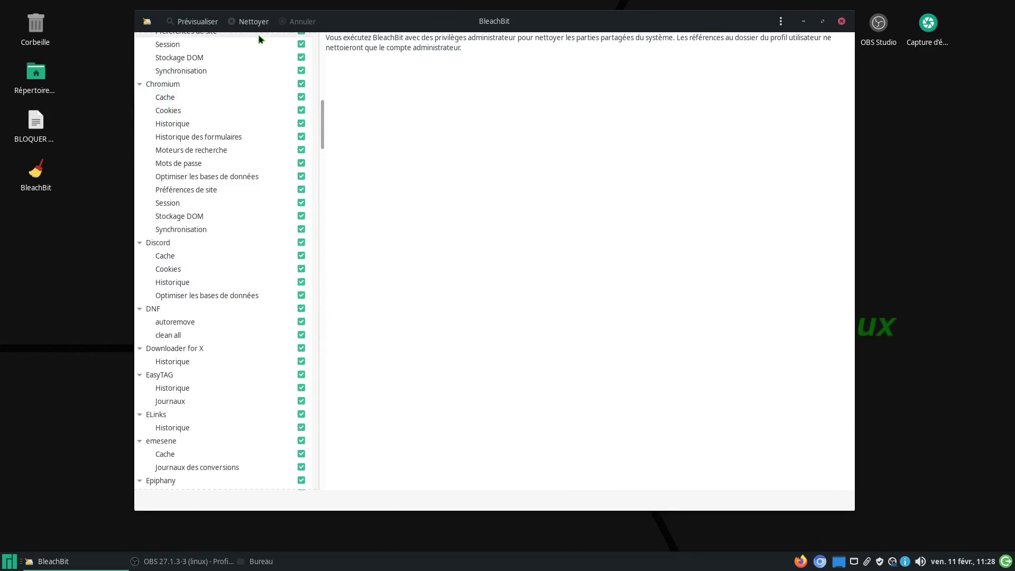
{"action": "left_click", "coordinate": [250, 21]}
{"action": "left_click", "coordinate": [497, 319]}
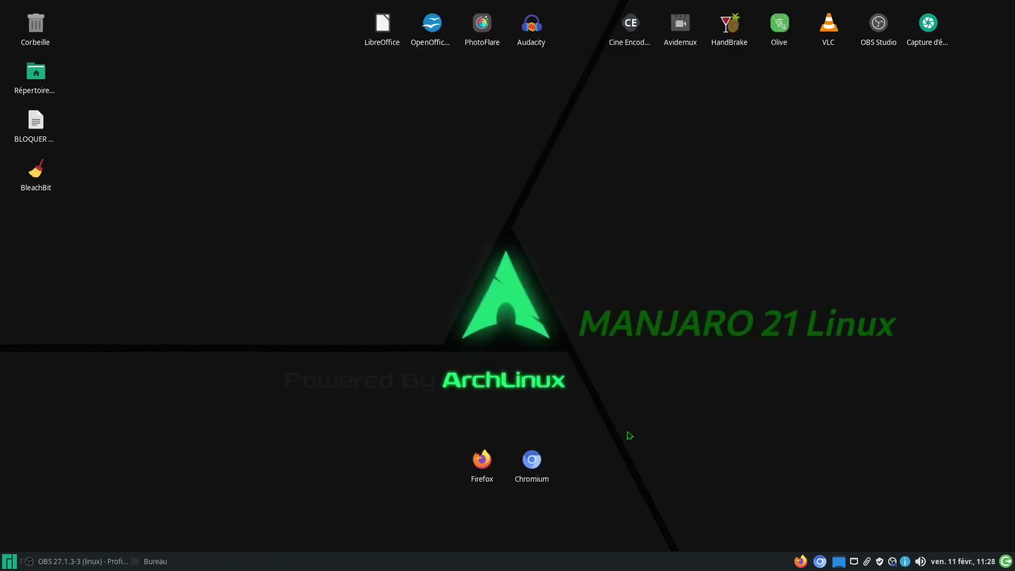
Step: Open Chromium without unlocking the keyring, check the Google search box for remembered searches, and close the browser
{"action": "double_click", "coordinate": [531, 460]}
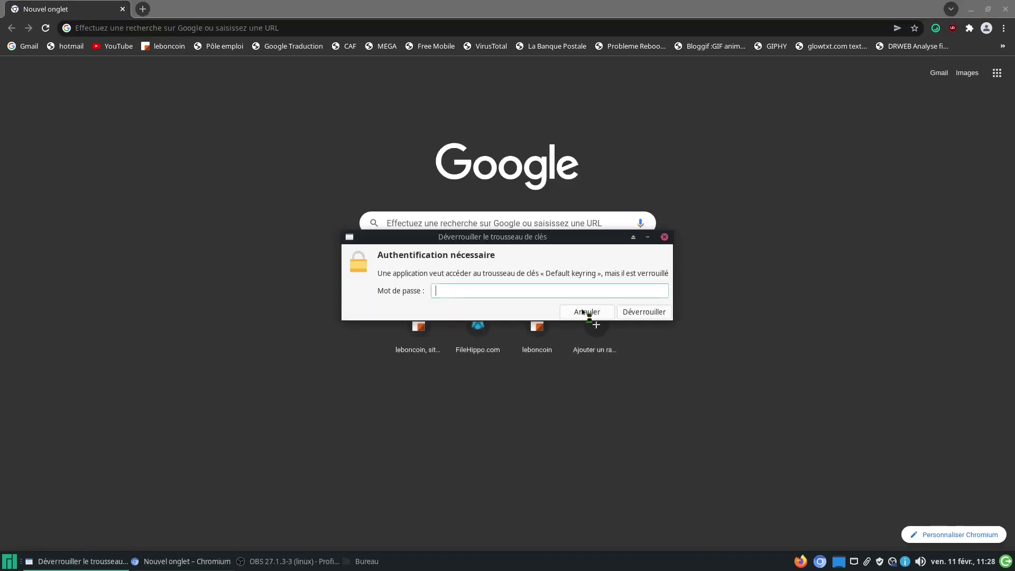
{"action": "left_click", "coordinate": [585, 312]}
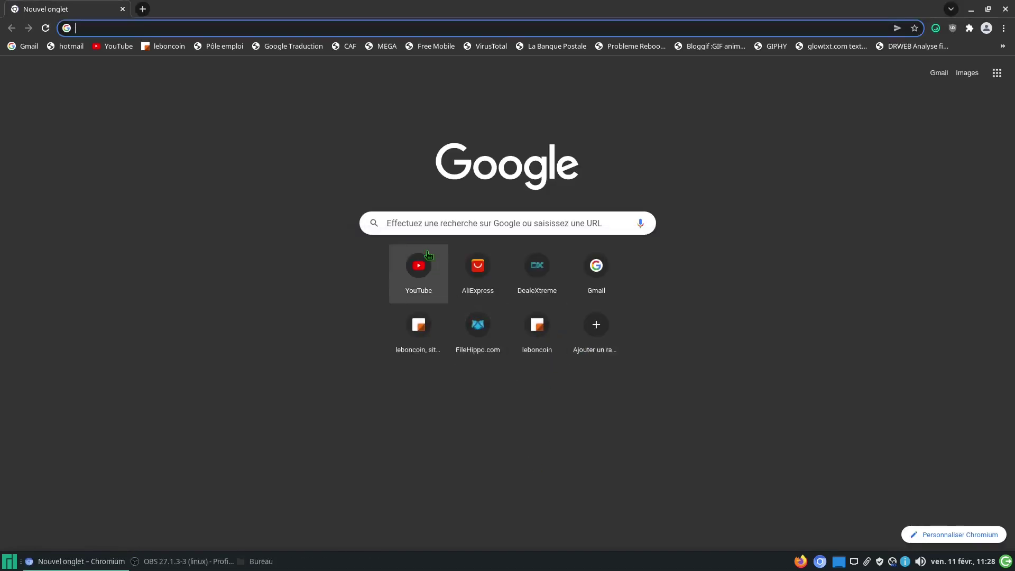
{"action": "left_click", "coordinate": [411, 227]}
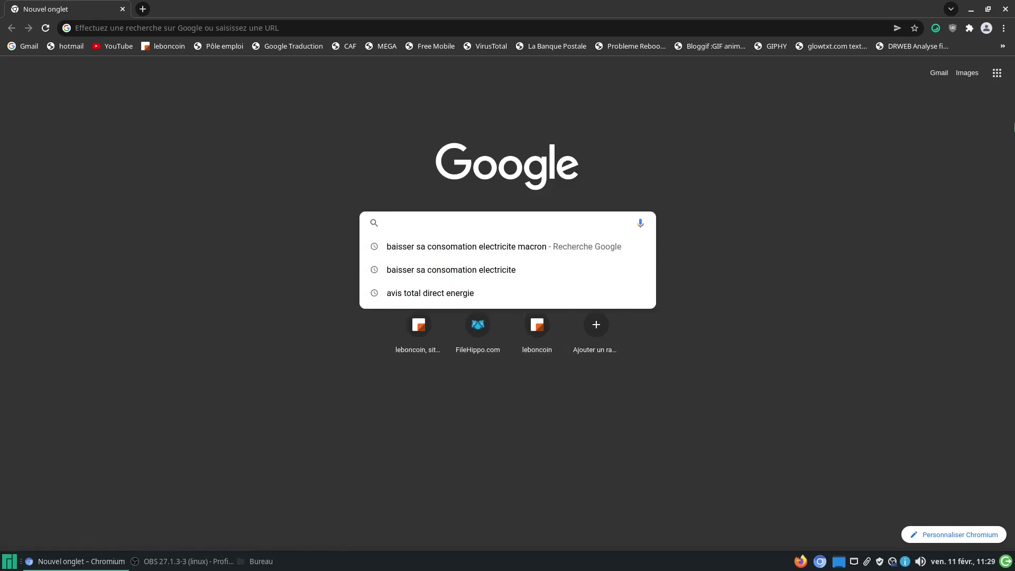
{"action": "left_click", "coordinate": [971, 12]}
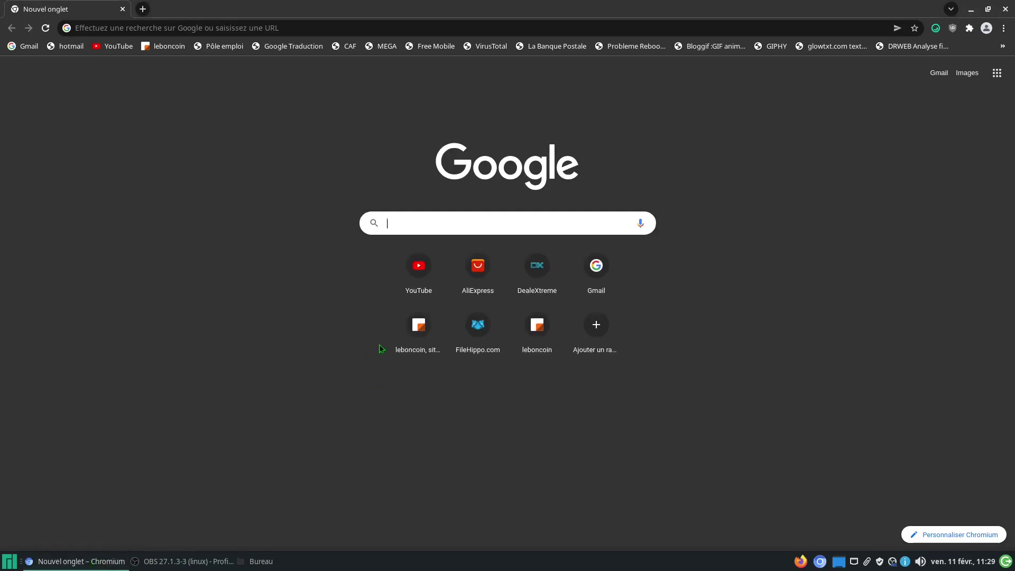
{"action": "left_click", "coordinate": [1005, 9]}
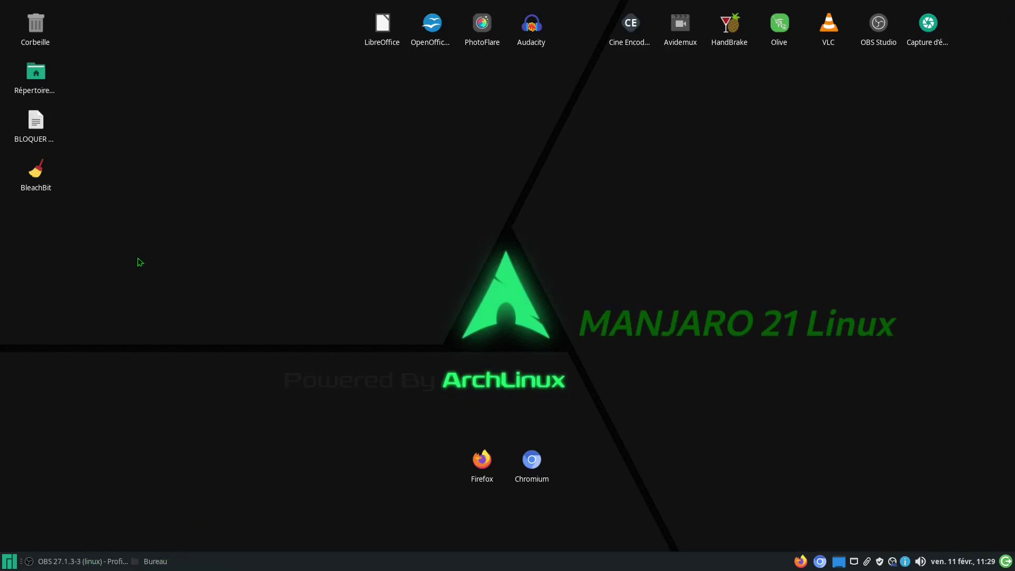
{"action": "double_click", "coordinate": [40, 181]}
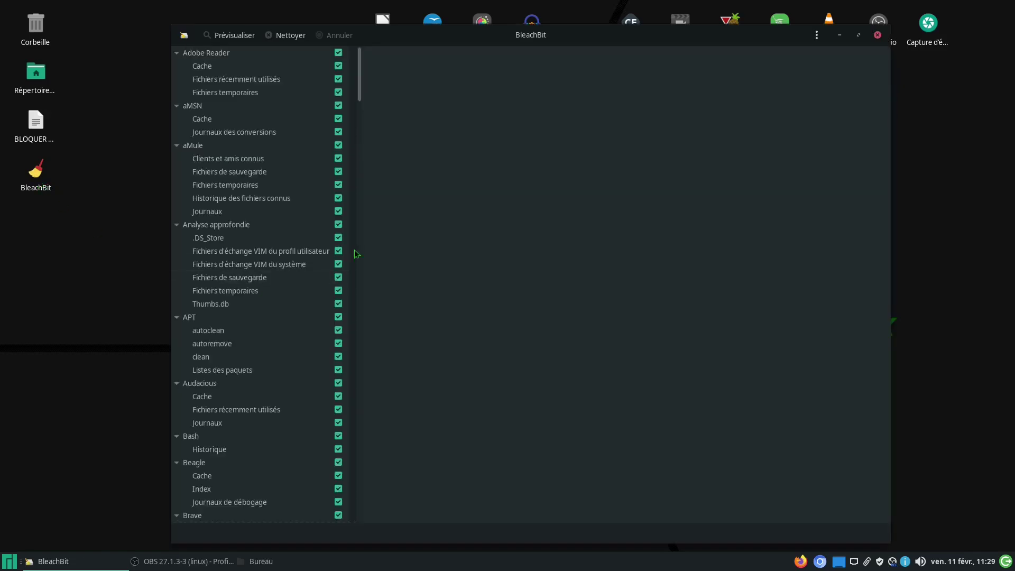
{"action": "scroll", "coordinate": [305, 294], "scroll_direction": "down", "scroll_amount": 5}
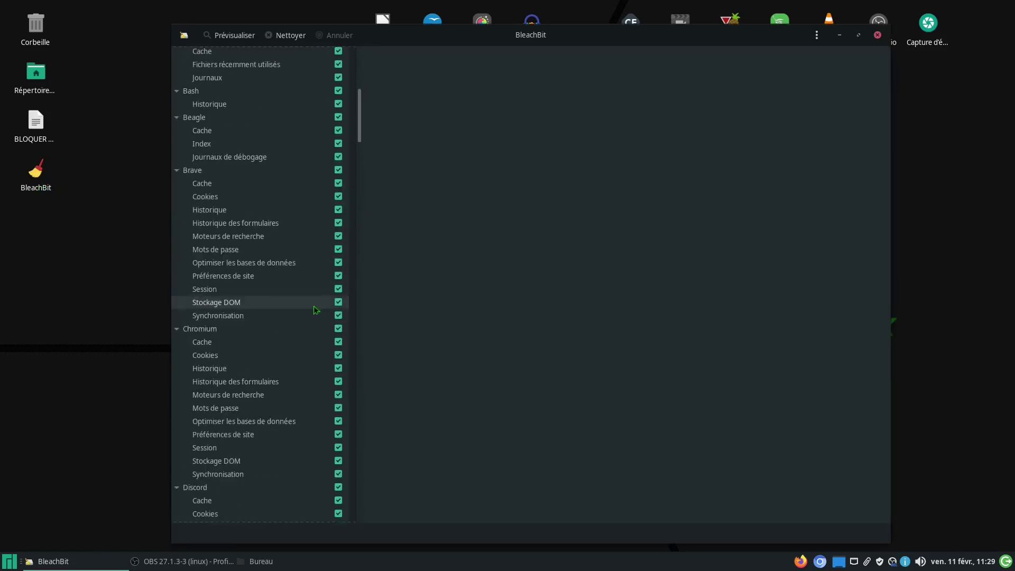
{"action": "left_click", "coordinate": [878, 35]}
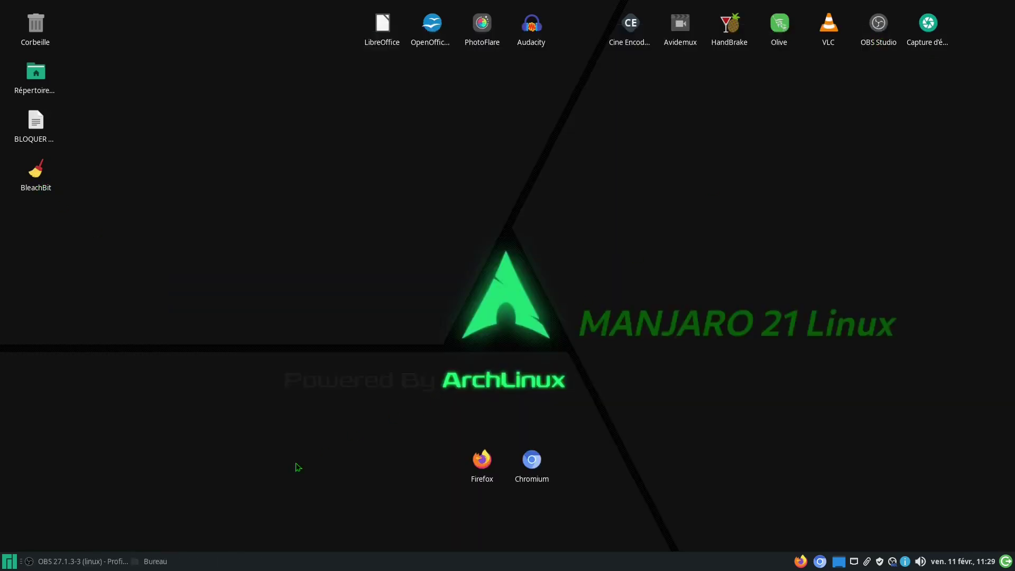
Step: Launch BleachBit again from the administrator file manager and review the cleaning options down to Google Chrome
{"action": "left_click", "coordinate": [159, 561]}
{"action": "double_click", "coordinate": [491, 207]}
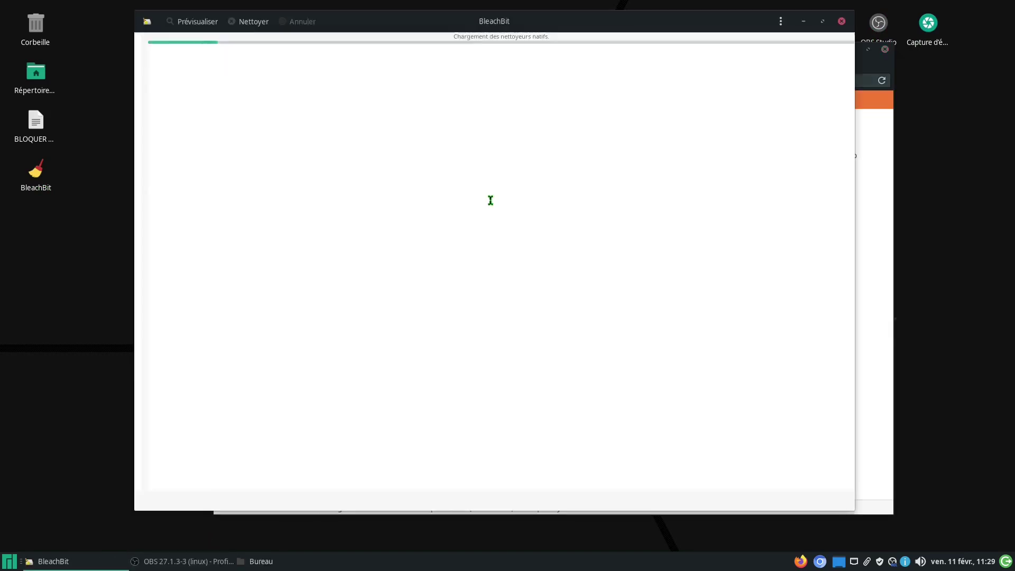
{"action": "scroll", "coordinate": [290, 288], "scroll_direction": "down", "scroll_amount": 8}
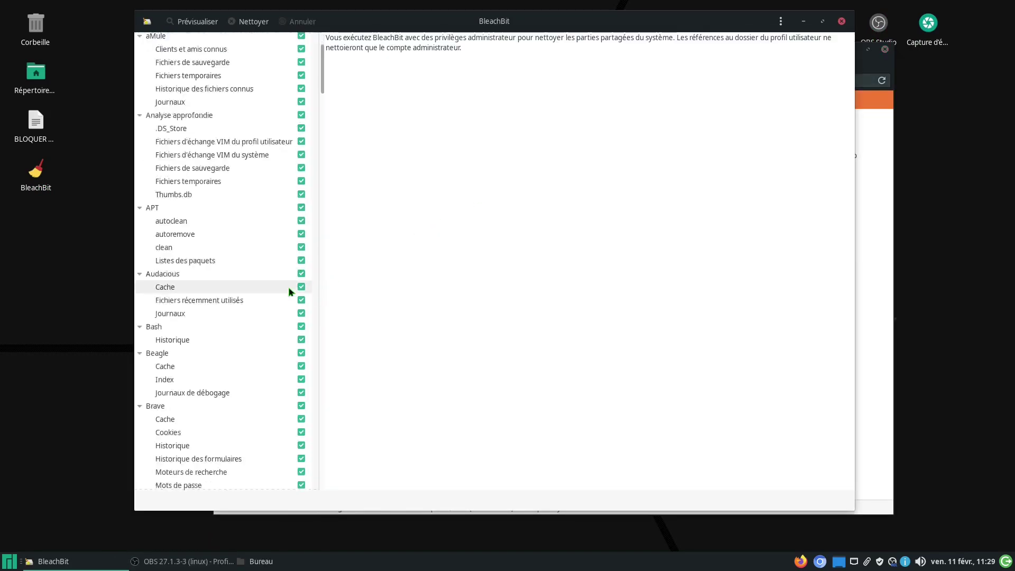
{"action": "scroll", "coordinate": [298, 301], "scroll_direction": "down", "scroll_amount": 6}
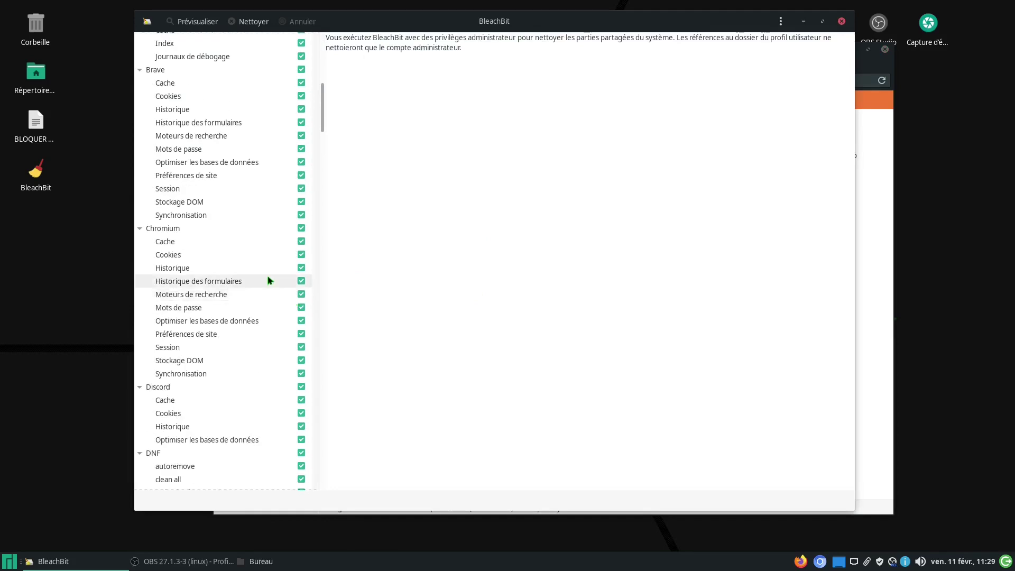
{"action": "scroll", "coordinate": [264, 247], "scroll_direction": "down", "scroll_amount": 3}
{"action": "scroll", "coordinate": [292, 301], "scroll_direction": "down", "scroll_amount": 7}
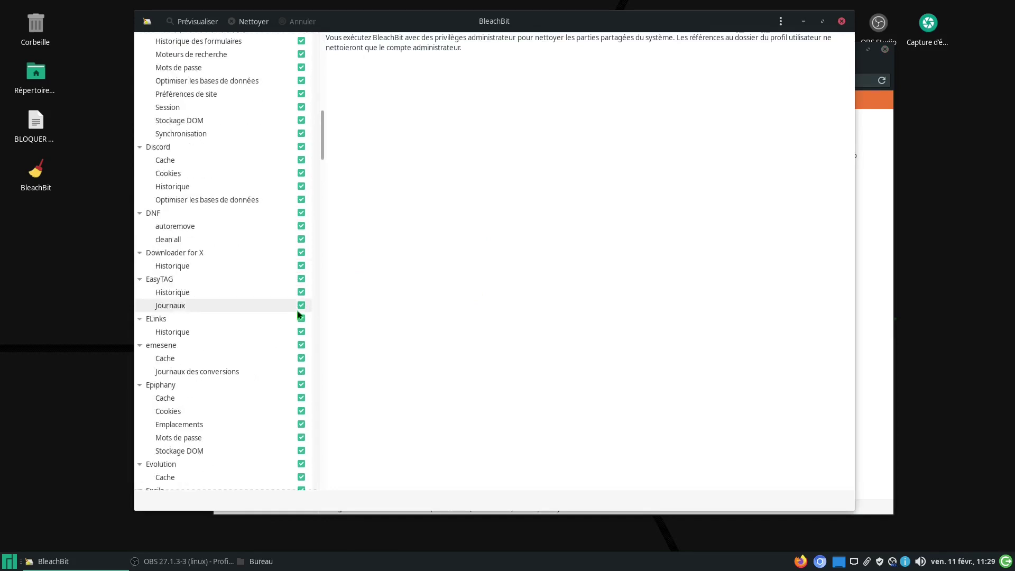
{"action": "scroll", "coordinate": [291, 301], "scroll_direction": "down", "scroll_amount": 6}
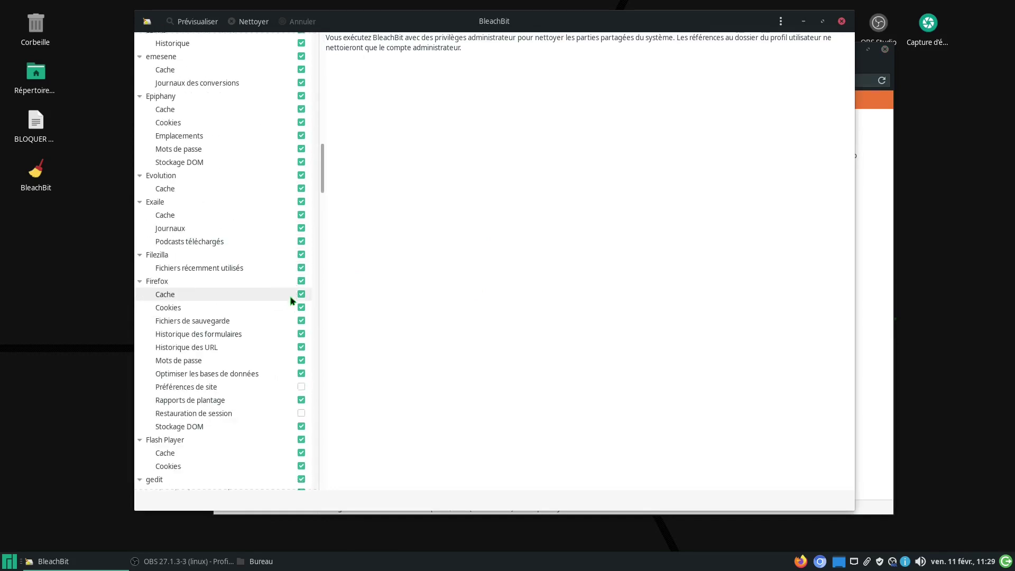
{"action": "scroll", "coordinate": [290, 296], "scroll_direction": "down", "scroll_amount": 11}
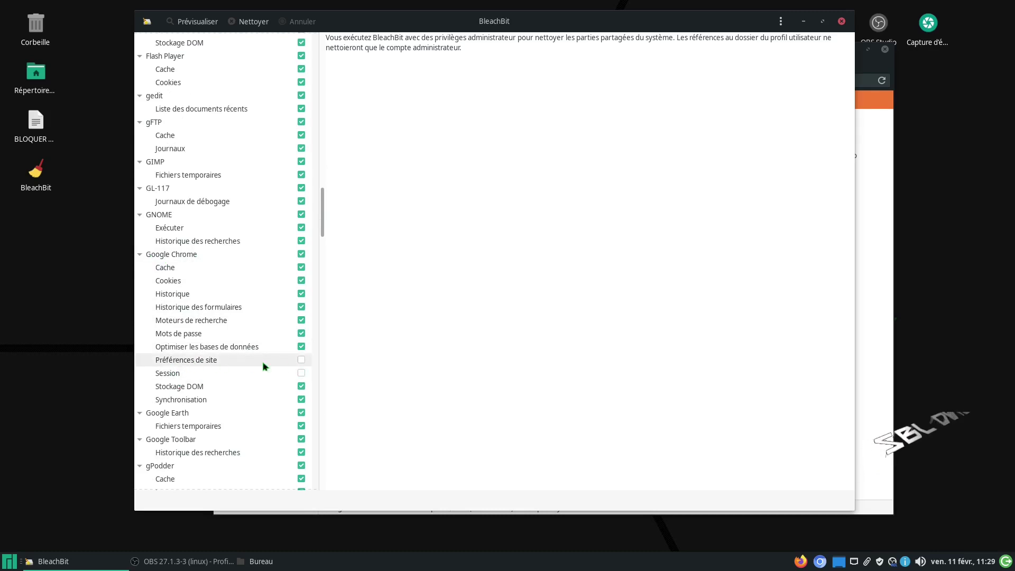
Step: Enable Préférences de site under Google Chrome and run the cleaning as administrator, confirming the permanent deletion
{"action": "left_click", "coordinate": [301, 360]}
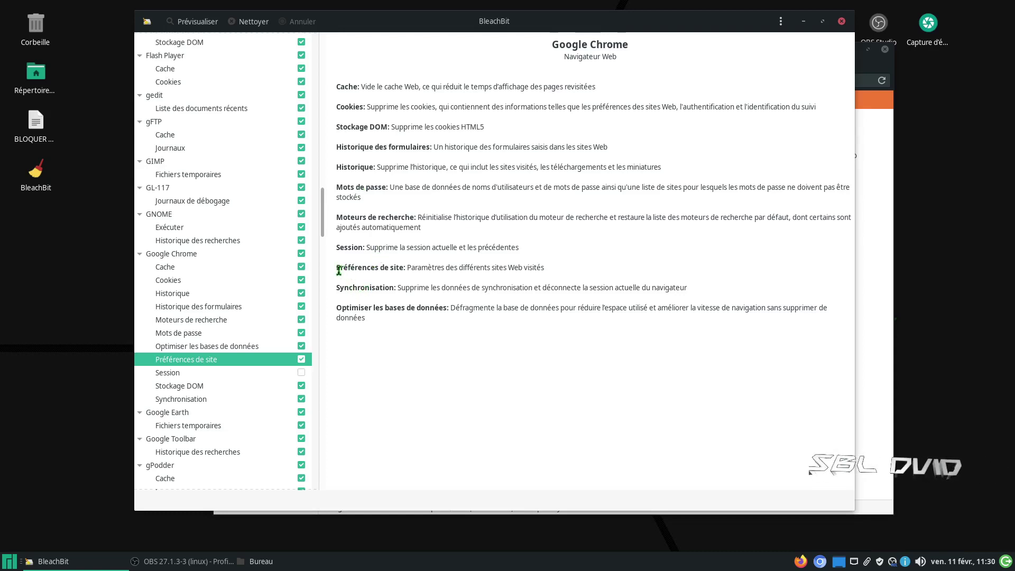
{"action": "left_click_drag", "start_coordinate": [336, 268], "coordinate": [400, 268]}
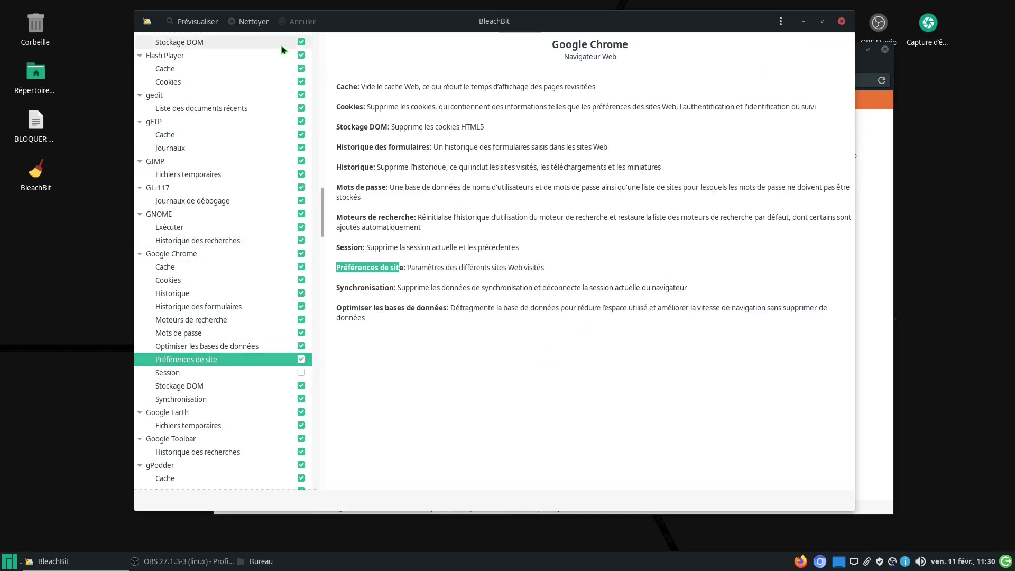
{"action": "left_click", "coordinate": [252, 21]}
{"action": "left_click", "coordinate": [491, 317]}
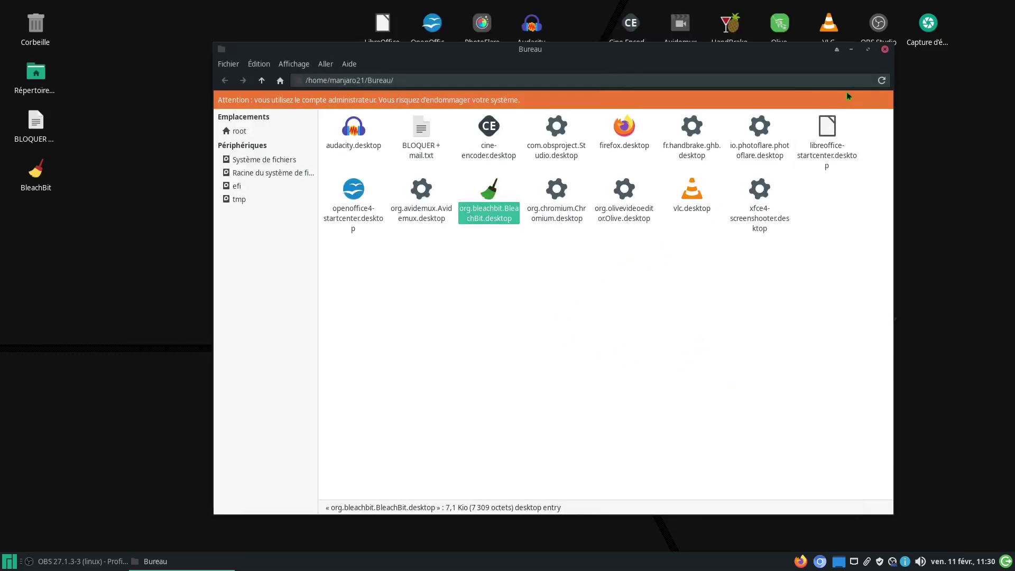
Step: Minimize the file manager, reopen Chromium without unlocking the keyring to recheck the remembered Google searches, and close it
{"action": "left_click", "coordinate": [852, 49]}
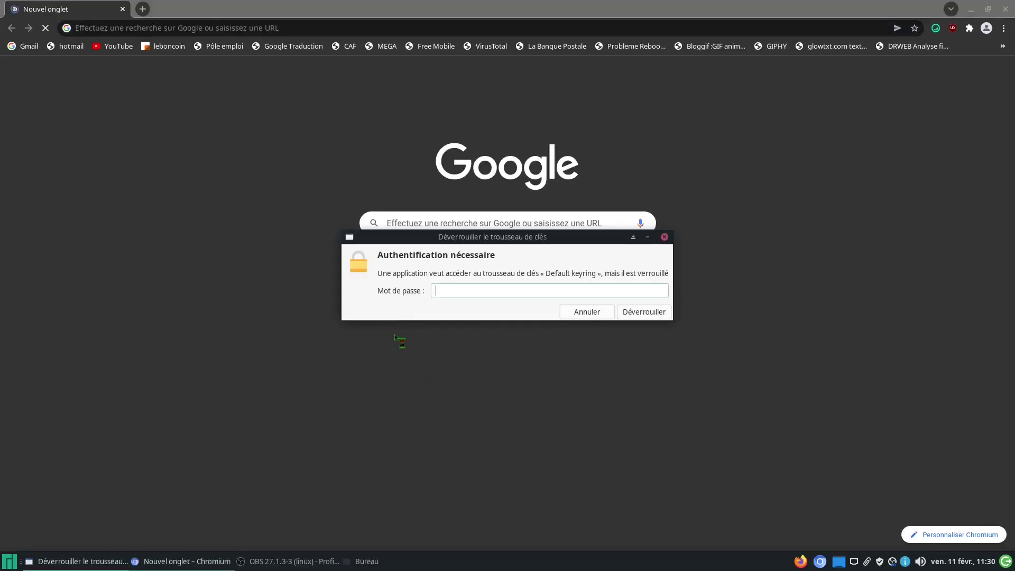
{"action": "left_click", "coordinate": [576, 315]}
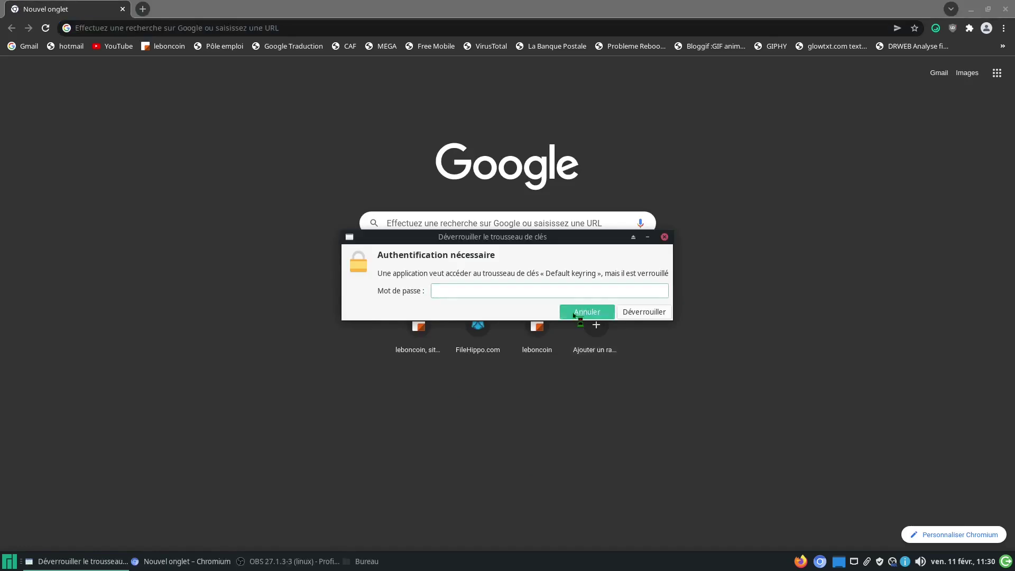
{"action": "left_click", "coordinate": [575, 317]}
{"action": "left_click", "coordinate": [410, 223]}
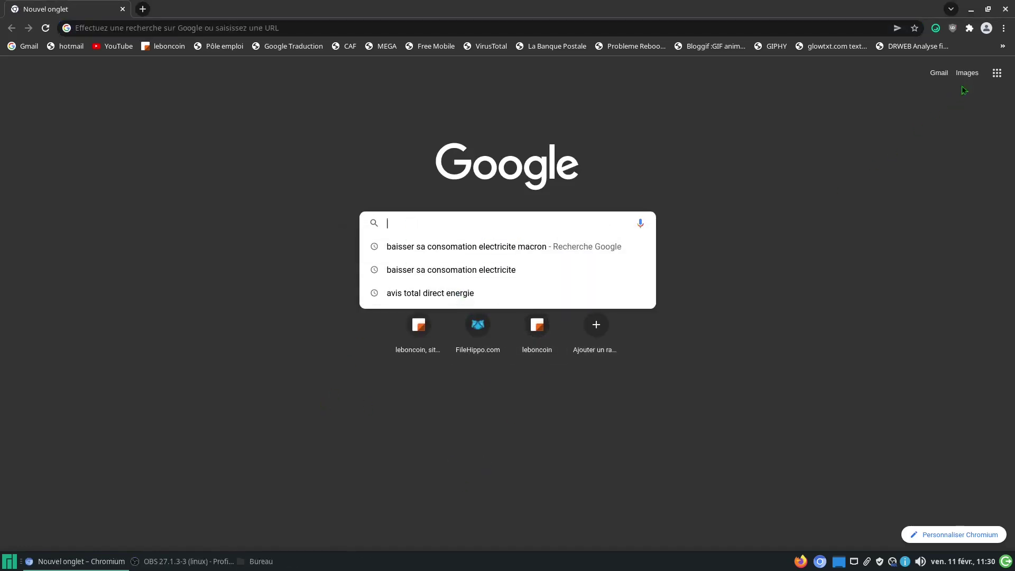
{"action": "left_click", "coordinate": [1006, 9]}
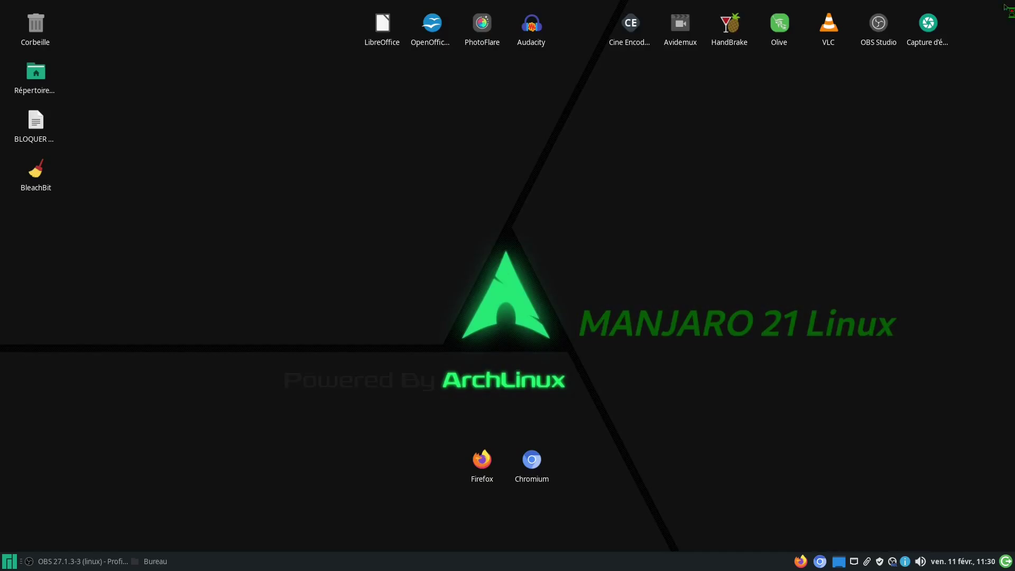
Step: Restore the administrator file manager, relaunch BleachBit from it and go through the cleaning options down to Google Chrome
{"action": "left_click", "coordinate": [169, 560]}
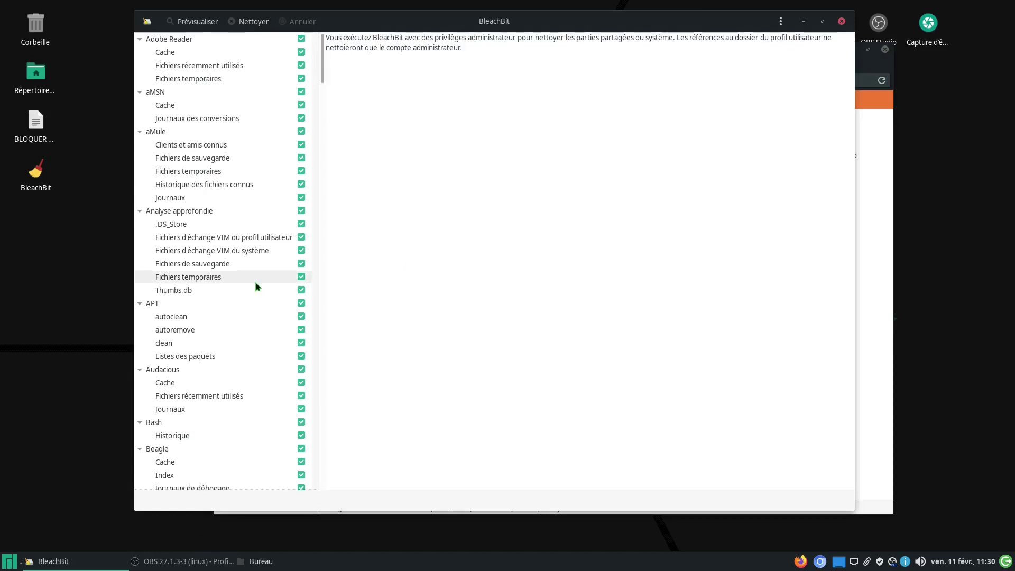
{"action": "scroll", "coordinate": [255, 282], "scroll_direction": "down", "scroll_amount": 10}
{"action": "scroll", "coordinate": [261, 306], "scroll_direction": "down", "scroll_amount": 5}
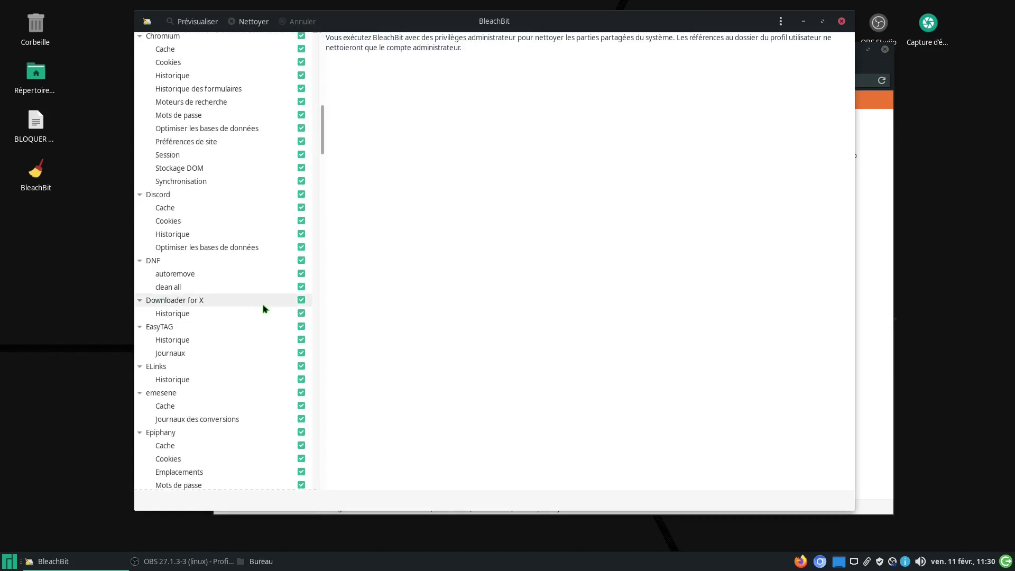
{"action": "scroll", "coordinate": [262, 303], "scroll_direction": "up", "scroll_amount": 3}
{"action": "scroll", "coordinate": [262, 303], "scroll_direction": "down", "scroll_amount": 5}
{"action": "scroll", "coordinate": [264, 306], "scroll_direction": "down", "scroll_amount": 5}
{"action": "scroll", "coordinate": [264, 307], "scroll_direction": "down", "scroll_amount": 6}
{"action": "scroll", "coordinate": [268, 310], "scroll_direction": "down", "scroll_amount": 8}
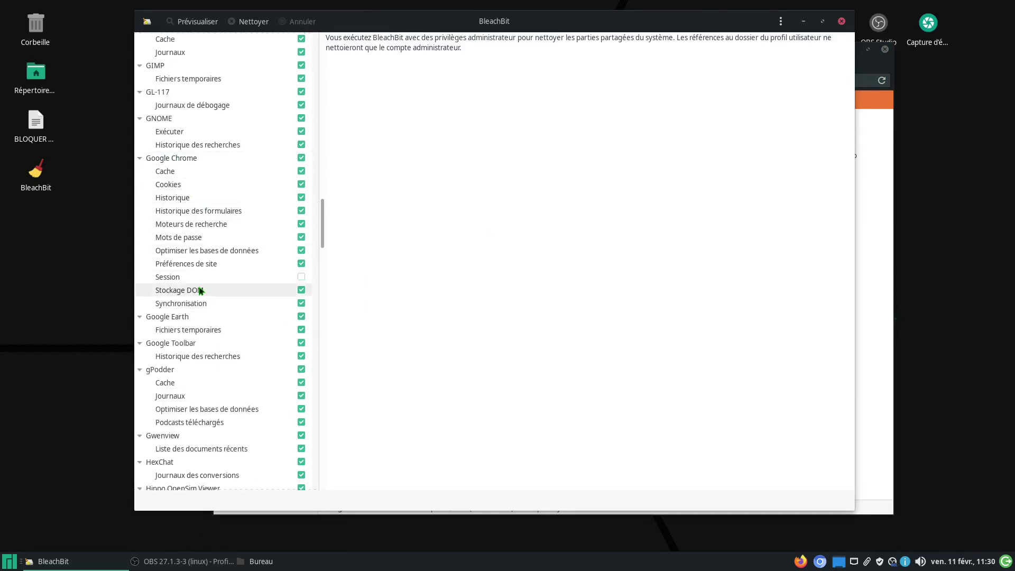
Step: Enable Session under Google Chrome and run the cleaning as administrator, confirming the permanent deletion
{"action": "left_click", "coordinate": [302, 278]}
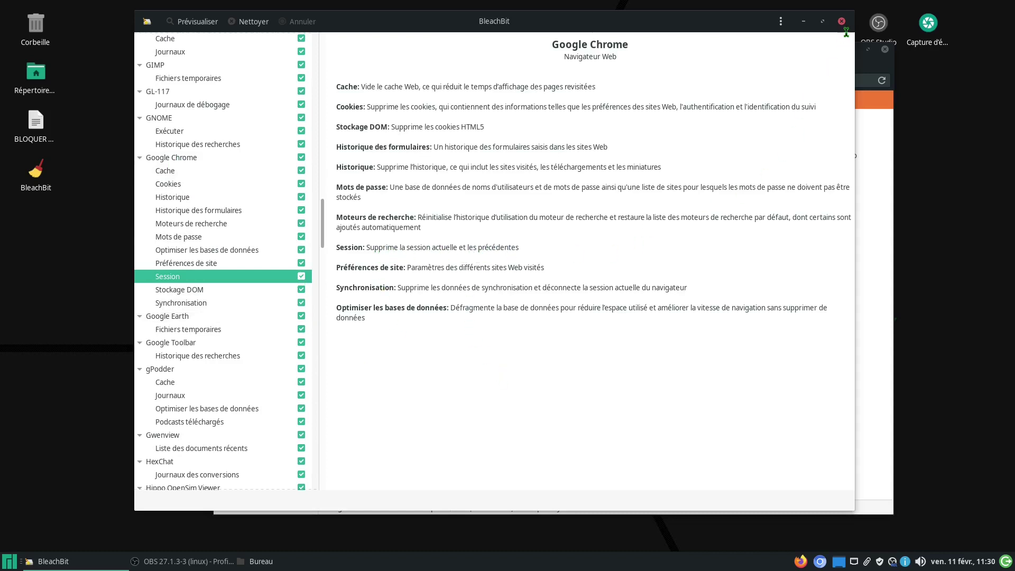
{"action": "left_click", "coordinate": [252, 21]}
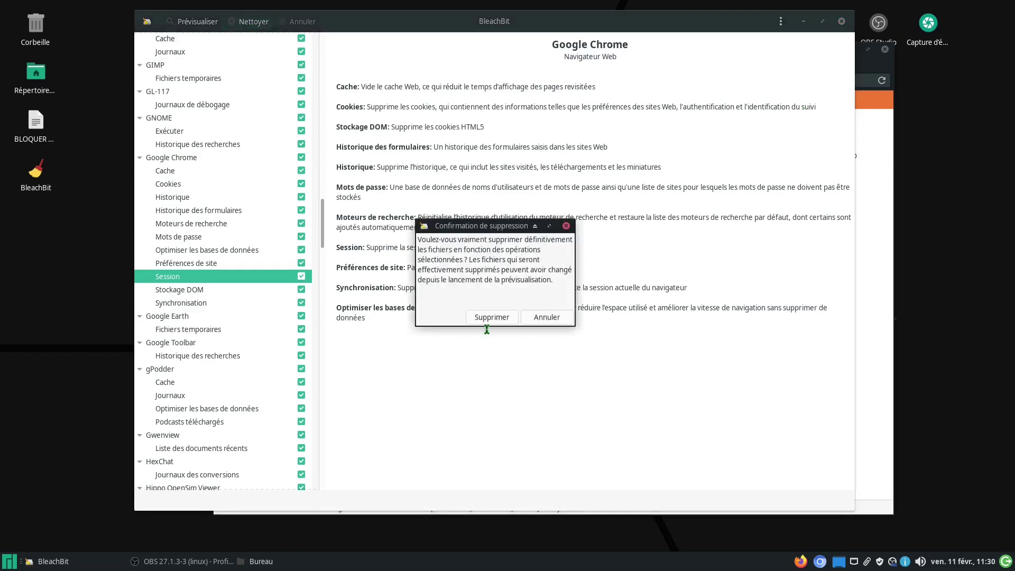
{"action": "left_click", "coordinate": [488, 328]}
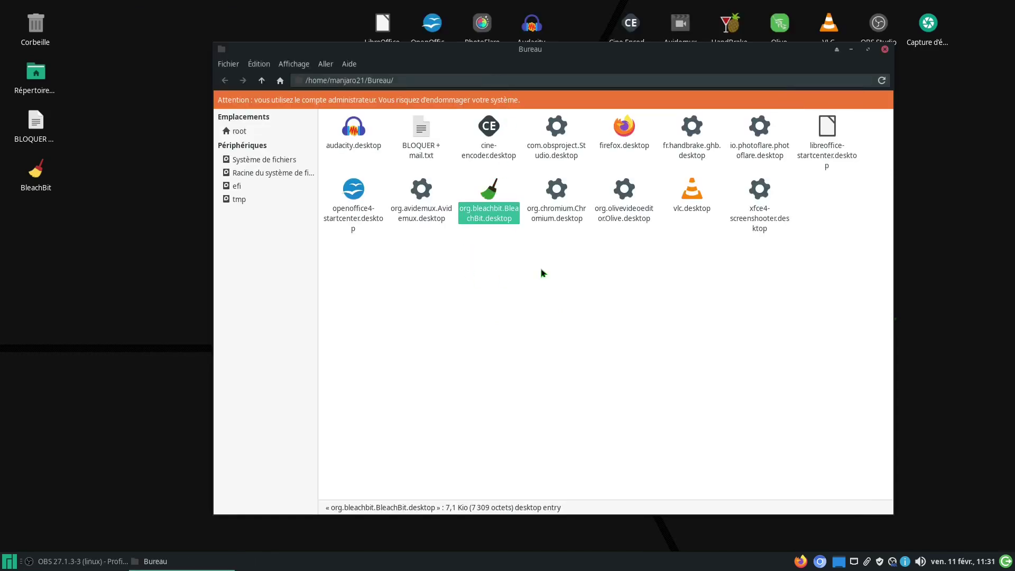
Step: Minimize the file manager, open Chromium without unlocking the keyring, check the Google search box for remembered searches, and minimize the browser
{"action": "left_click", "coordinate": [851, 49]}
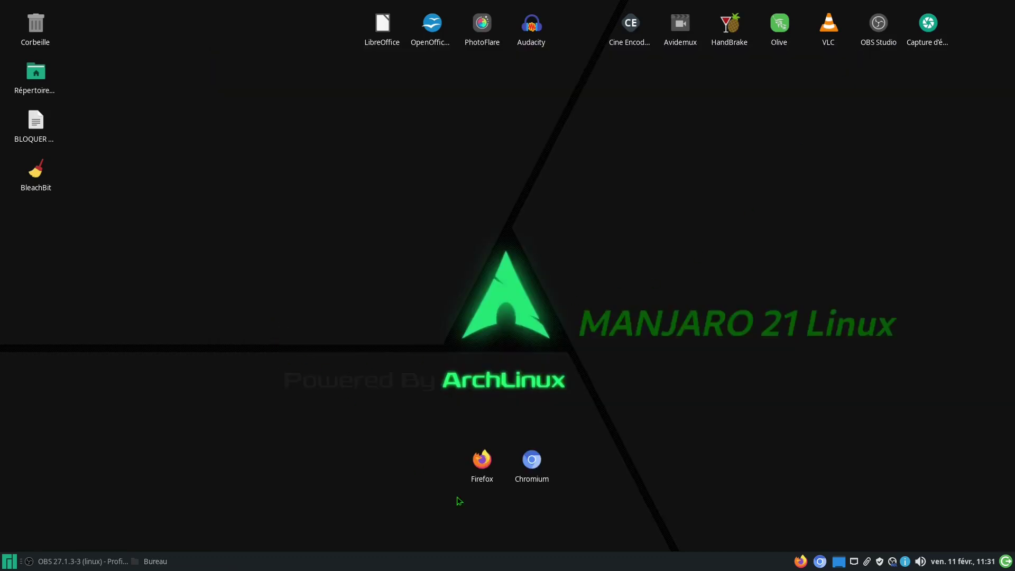
{"action": "double_click", "coordinate": [534, 465]}
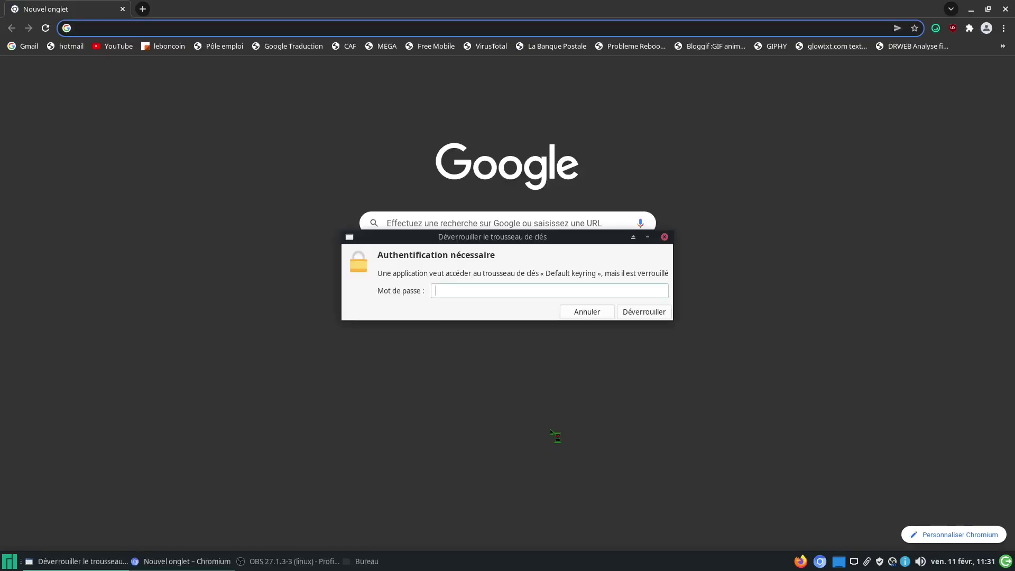
{"action": "left_click", "coordinate": [577, 317]}
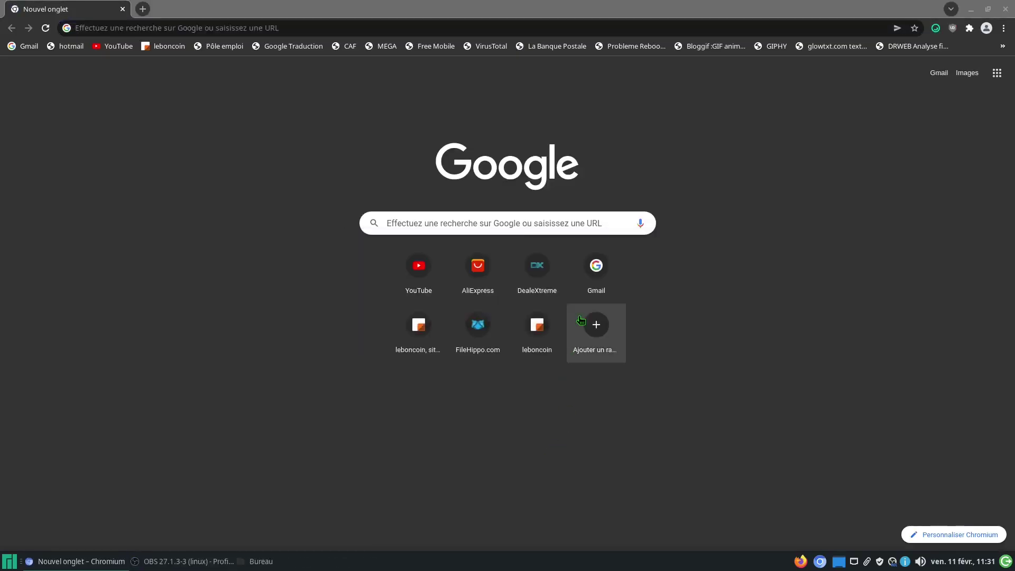
{"action": "left_click", "coordinate": [427, 226]}
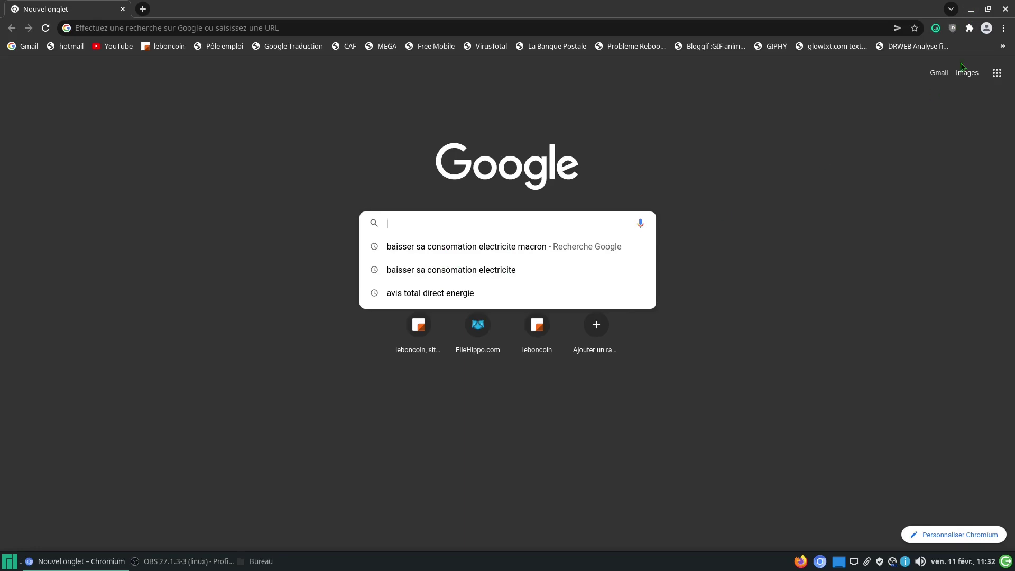
{"action": "left_click", "coordinate": [972, 16]}
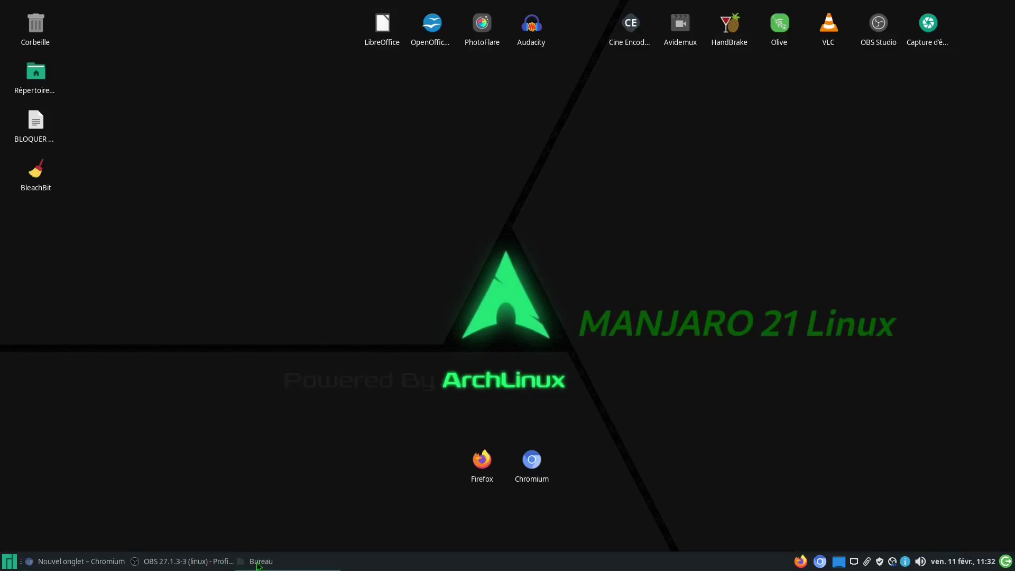
Step: Relaunch BleachBit from the administrator file manager with Chromium still open and check which Firefox and Google Chrome options are enabled
{"action": "left_click", "coordinate": [259, 562]}
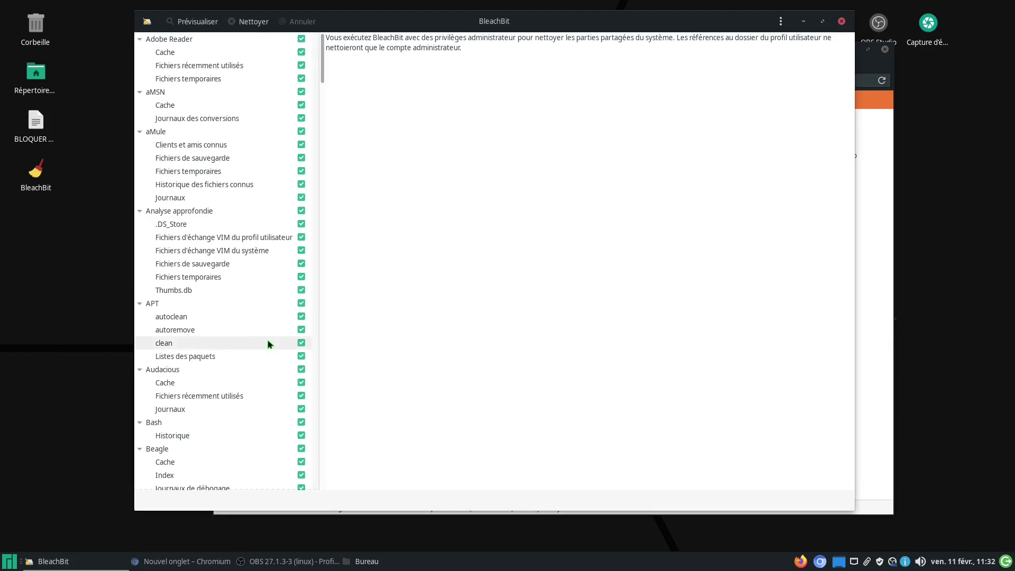
{"action": "scroll", "coordinate": [240, 305], "scroll_direction": "down", "scroll_amount": 2}
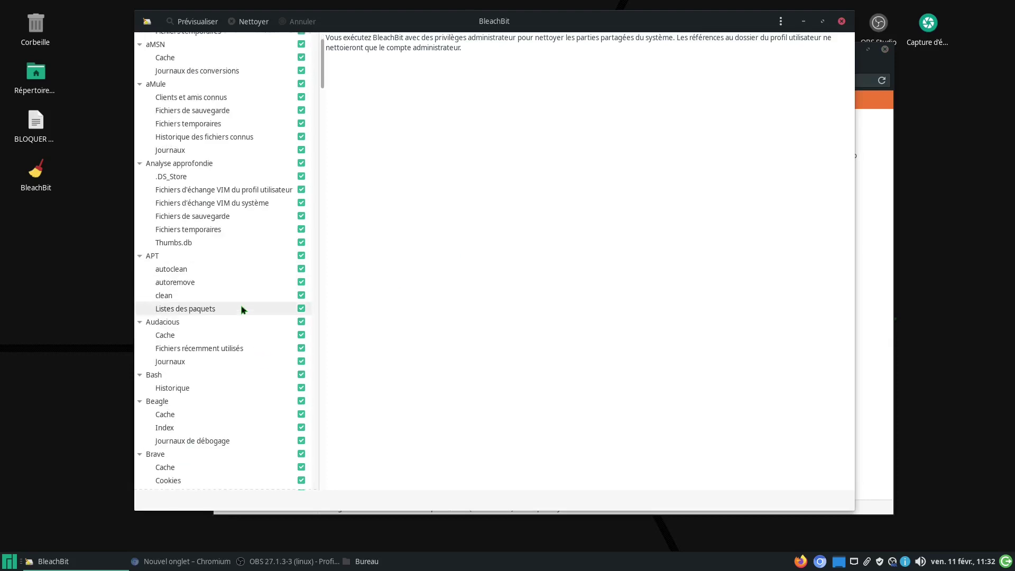
{"action": "scroll", "coordinate": [274, 316], "scroll_direction": "down", "scroll_amount": 5}
{"action": "scroll", "coordinate": [274, 320], "scroll_direction": "down", "scroll_amount": 20}
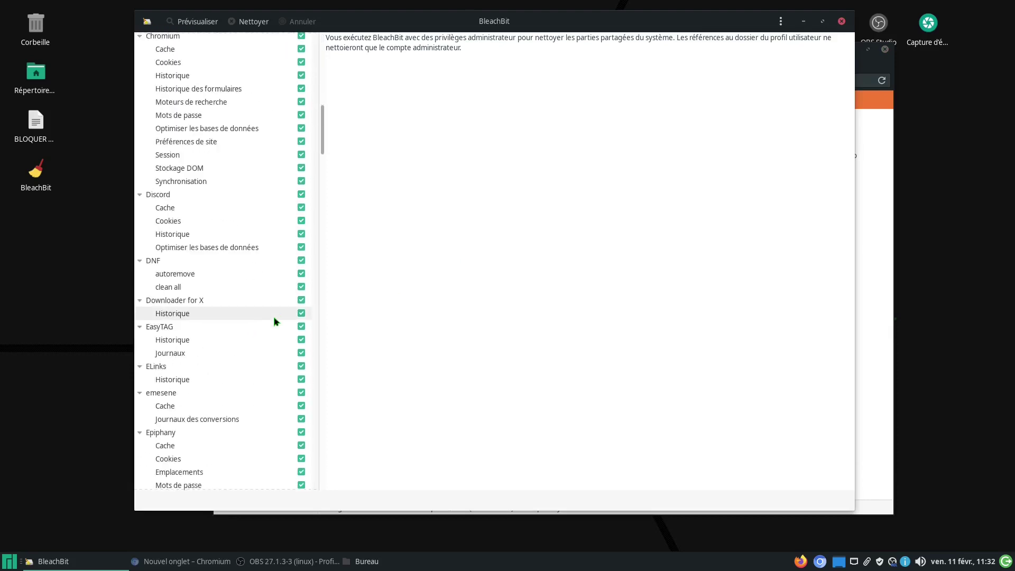
{"action": "scroll", "coordinate": [274, 317], "scroll_direction": "down", "scroll_amount": 5}
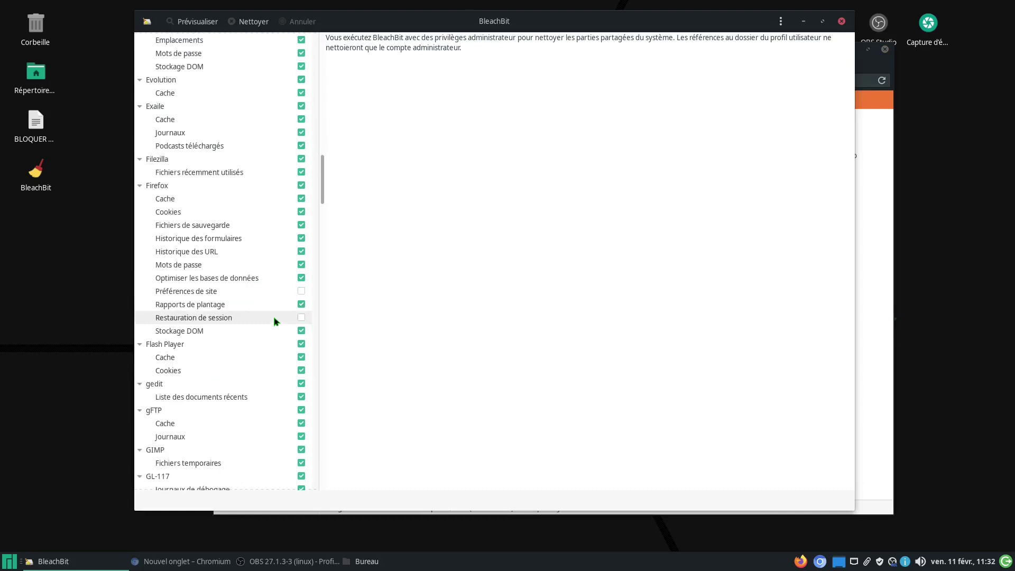
{"action": "scroll", "coordinate": [274, 317], "scroll_direction": "down", "scroll_amount": 6}
{"action": "scroll", "coordinate": [274, 320], "scroll_direction": "down", "scroll_amount": 6}
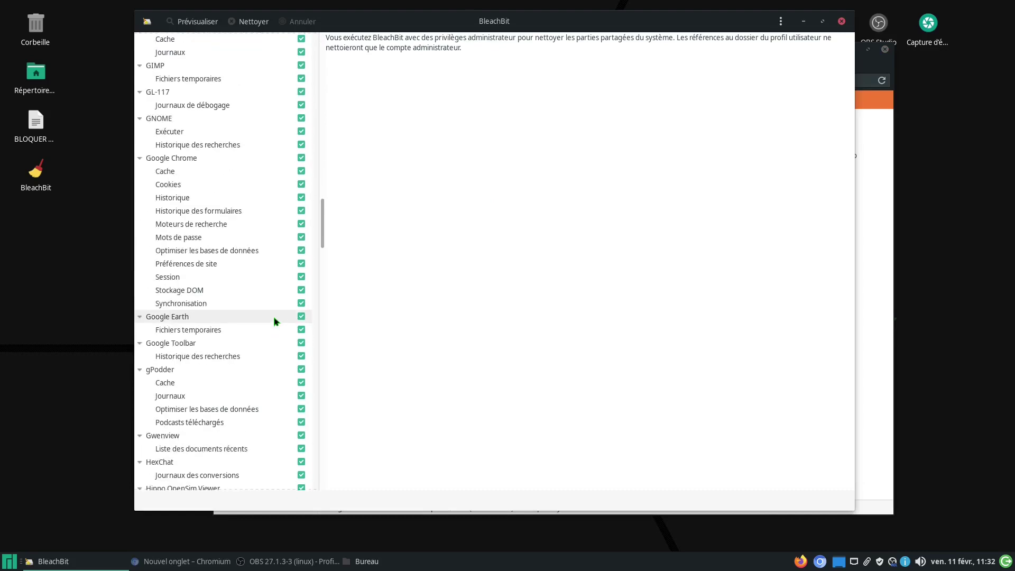
{"action": "scroll", "coordinate": [274, 321], "scroll_direction": "down", "scroll_amount": 3}
{"action": "scroll", "coordinate": [274, 317], "scroll_direction": "up", "scroll_amount": 6}
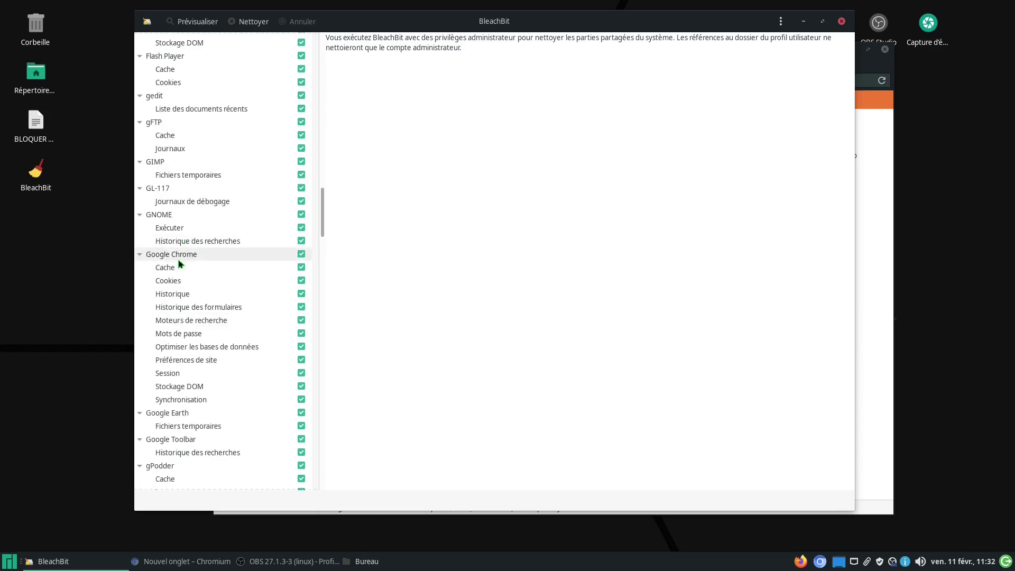
{"action": "scroll", "coordinate": [195, 260], "scroll_direction": "down", "scroll_amount": 3}
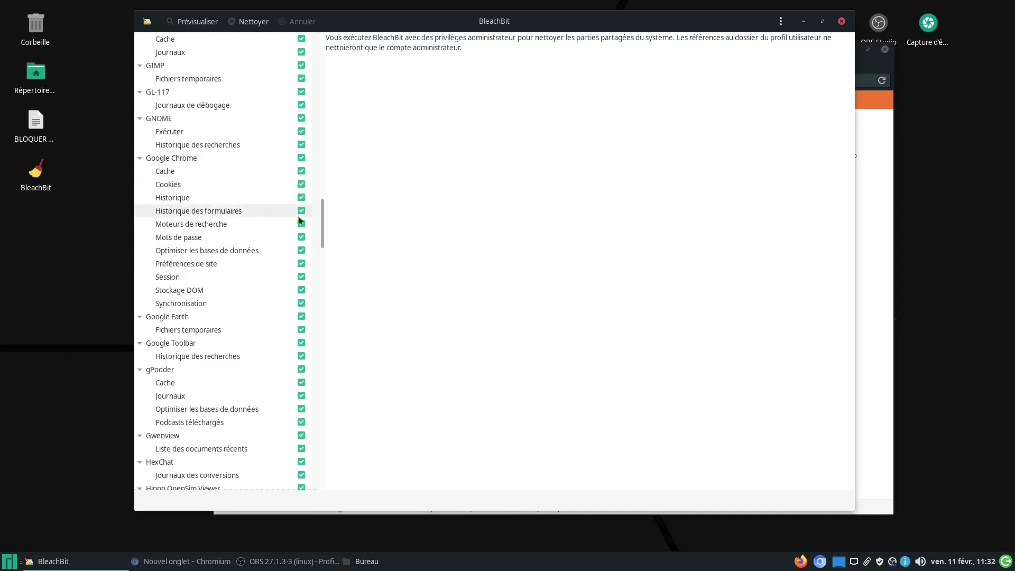
Step: Examine the cleaning options past Google Chrome through Opera, and recheck those under Brave and Chromium
{"action": "scroll", "coordinate": [257, 300], "scroll_direction": "down", "scroll_amount": 6}
{"action": "scroll", "coordinate": [257, 299], "scroll_direction": "down", "scroll_amount": 14}
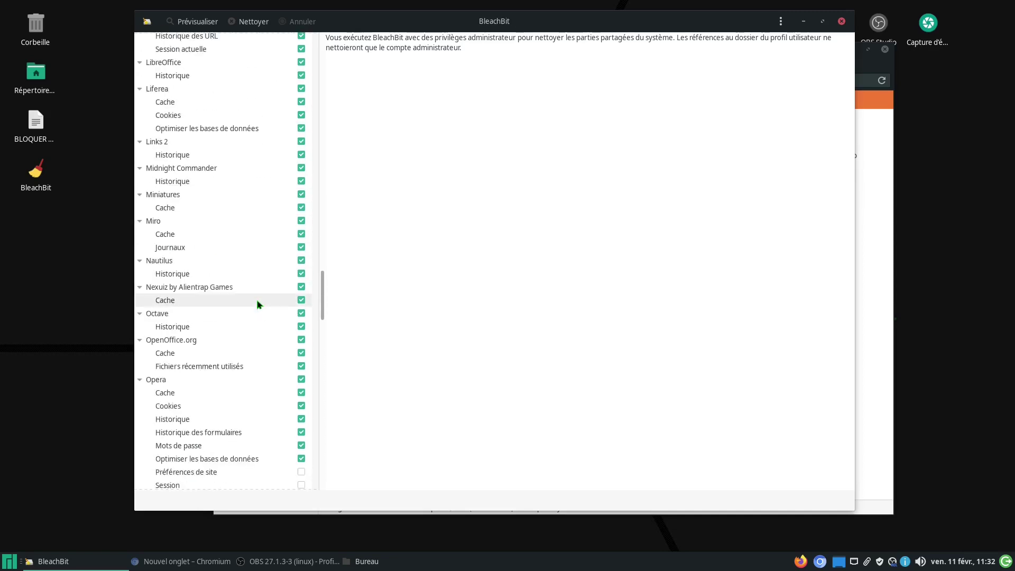
{"action": "scroll", "coordinate": [256, 299], "scroll_direction": "down", "scroll_amount": 12}
{"action": "scroll", "coordinate": [256, 299], "scroll_direction": "up", "scroll_amount": 20}
{"action": "scroll", "coordinate": [265, 296], "scroll_direction": "up", "scroll_amount": 20}
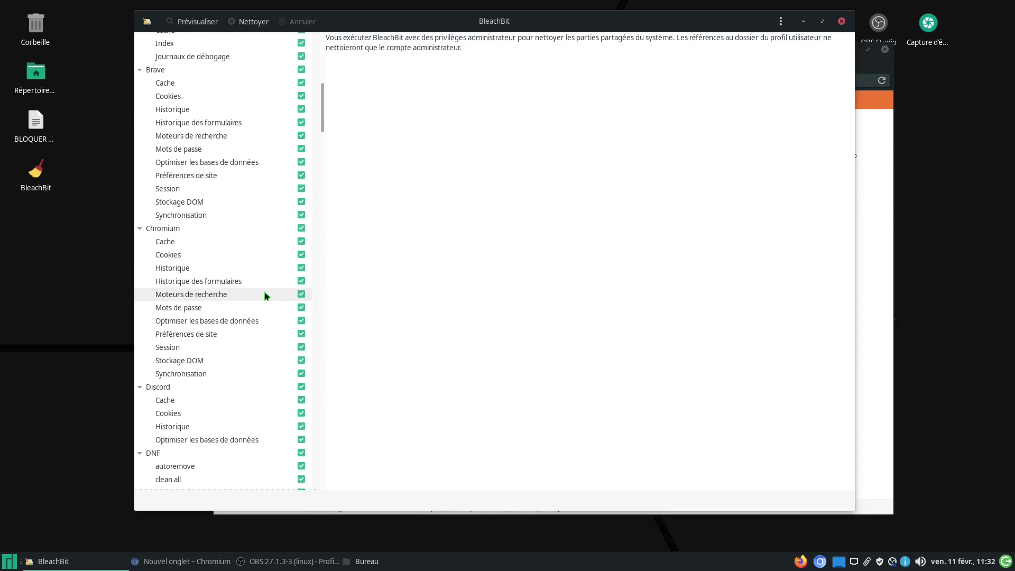
{"action": "scroll", "coordinate": [266, 295], "scroll_direction": "up", "scroll_amount": 2}
{"action": "scroll", "coordinate": [264, 291], "scroll_direction": "down", "scroll_amount": 3}
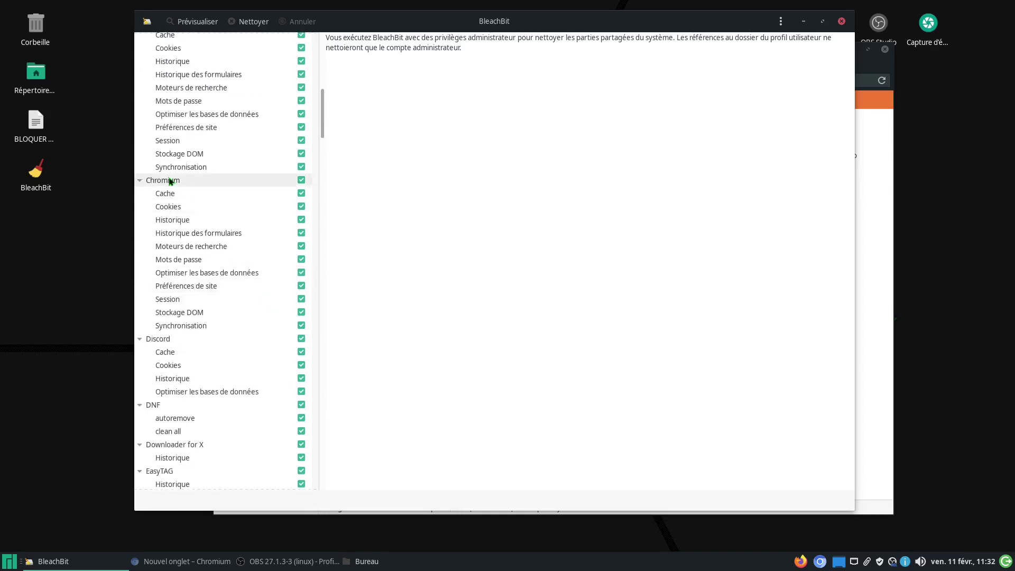
{"action": "scroll", "coordinate": [216, 215], "scroll_direction": "up", "scroll_amount": 10}
{"action": "scroll", "coordinate": [217, 218], "scroll_direction": "up", "scroll_amount": 4}
Step: Review the enabled cleaning options from Firefox and Google Chrome through Opera, Pale Moon, Système, Thunderbird and Waterfox
{"action": "scroll", "coordinate": [217, 217], "scroll_direction": "down", "scroll_amount": 20}
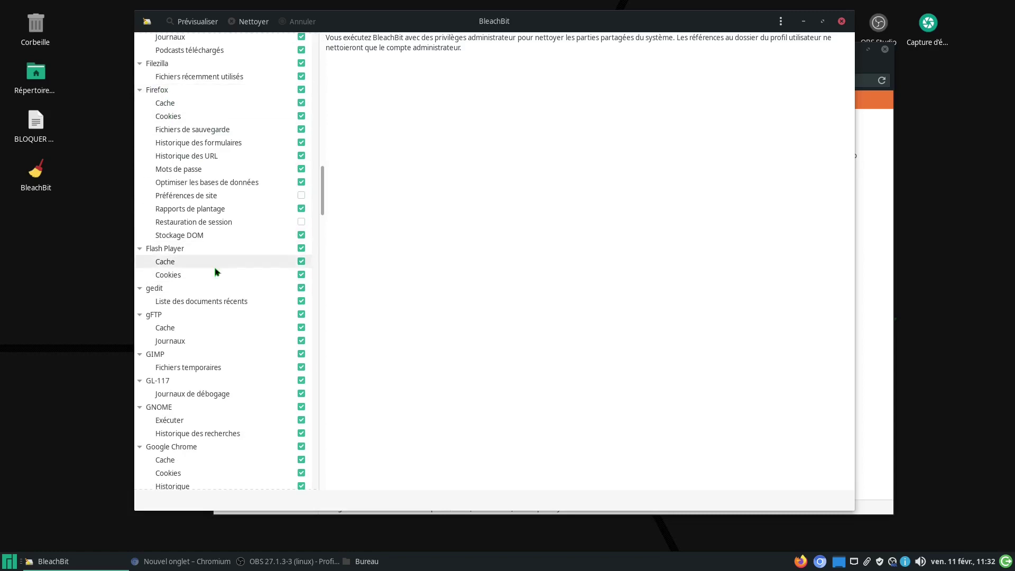
{"action": "scroll", "coordinate": [227, 309], "scroll_direction": "down", "scroll_amount": 1}
{"action": "scroll", "coordinate": [231, 294], "scroll_direction": "down", "scroll_amount": 2}
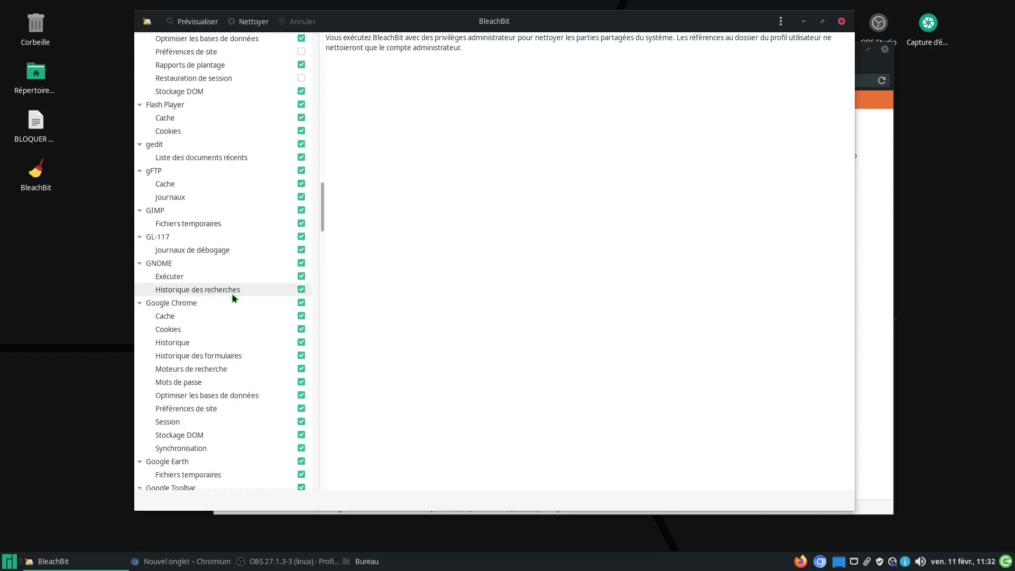
{"action": "scroll", "coordinate": [232, 293], "scroll_direction": "down", "scroll_amount": 2}
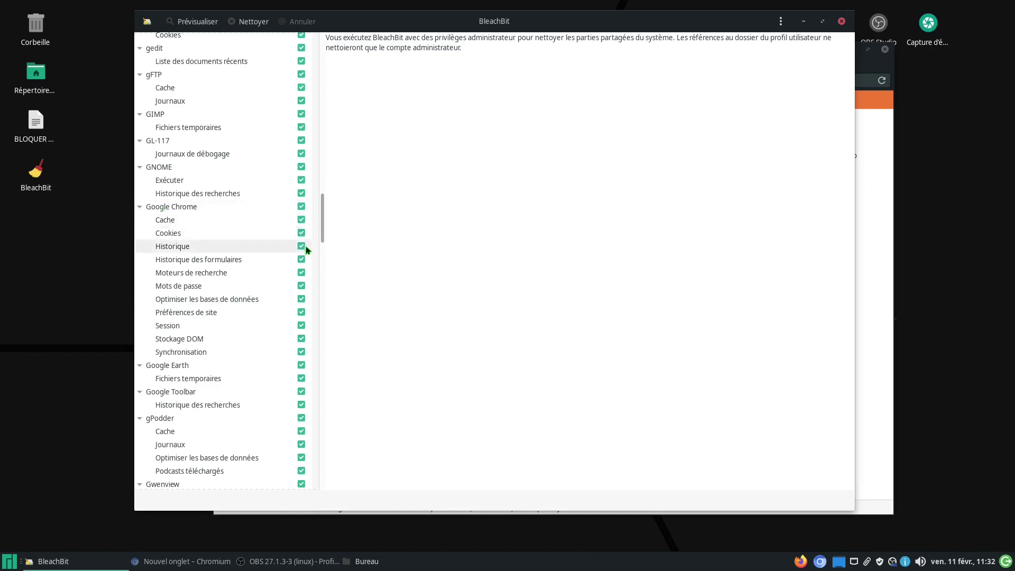
{"action": "scroll", "coordinate": [245, 304], "scroll_direction": "down", "scroll_amount": 4}
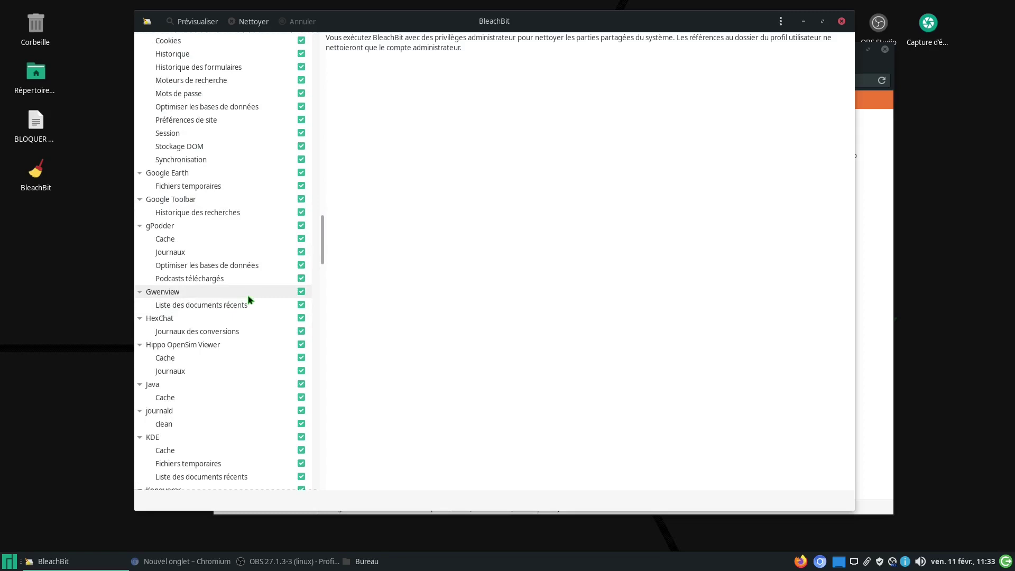
{"action": "scroll", "coordinate": [253, 293], "scroll_direction": "down", "scroll_amount": 4}
{"action": "scroll", "coordinate": [256, 296], "scroll_direction": "down", "scroll_amount": 9}
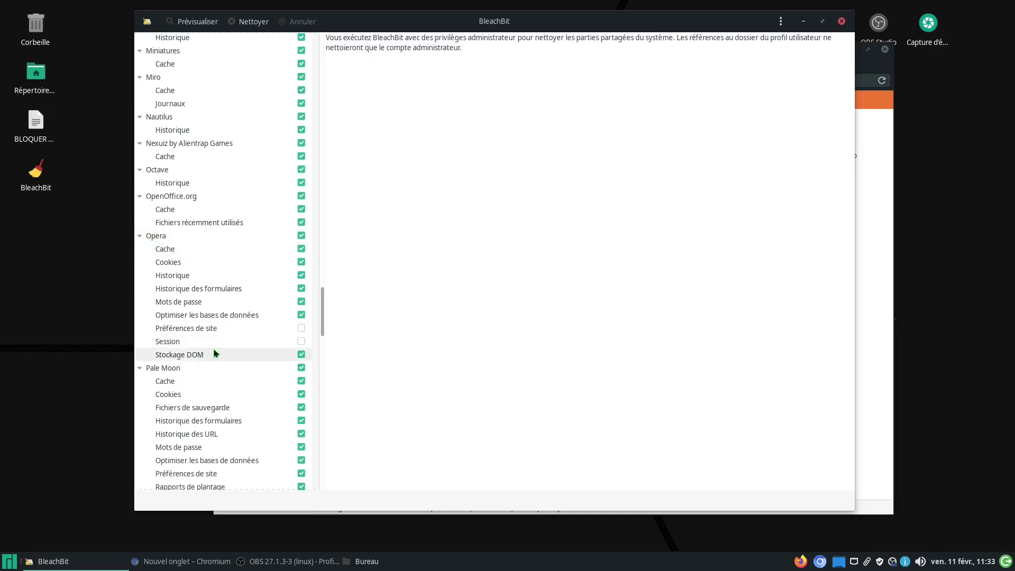
{"action": "scroll", "coordinate": [216, 298], "scroll_direction": "down", "scroll_amount": 2}
{"action": "scroll", "coordinate": [217, 325], "scroll_direction": "down", "scroll_amount": 9}
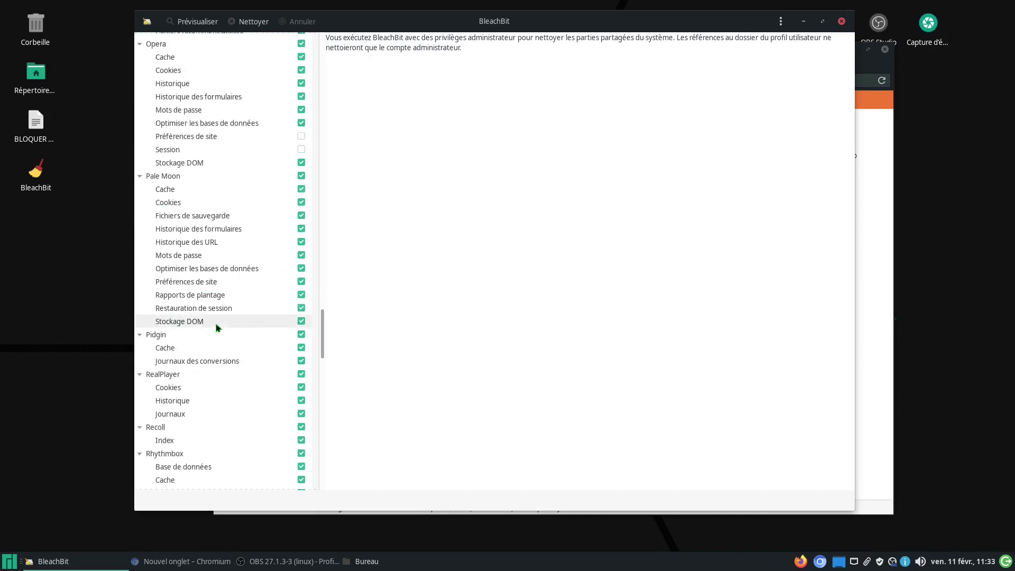
{"action": "scroll", "coordinate": [217, 328], "scroll_direction": "down", "scroll_amount": 1}
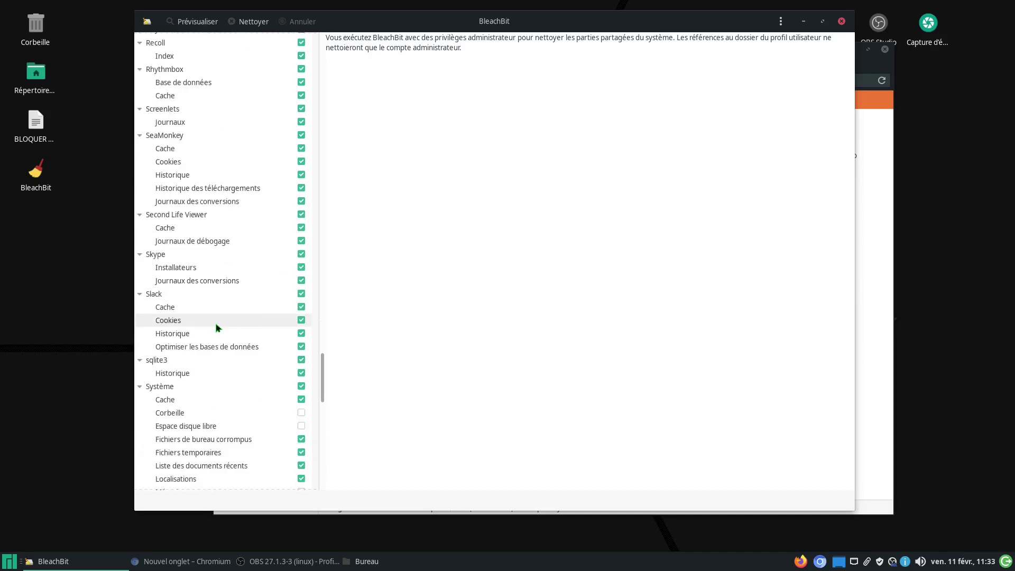
{"action": "scroll", "coordinate": [227, 366], "scroll_direction": "down", "scroll_amount": 3}
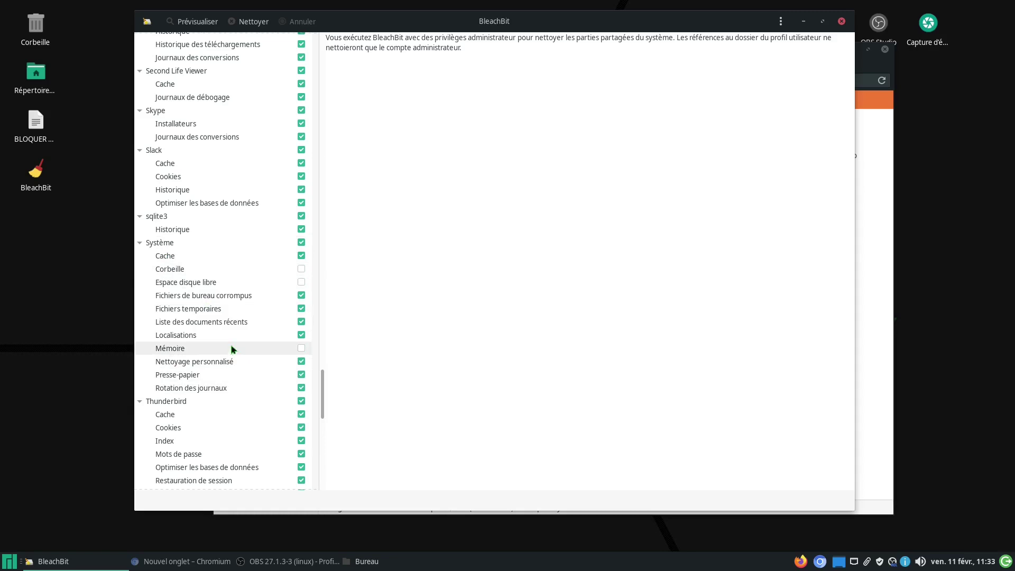
{"action": "scroll", "coordinate": [233, 361], "scroll_direction": "down", "scroll_amount": 2}
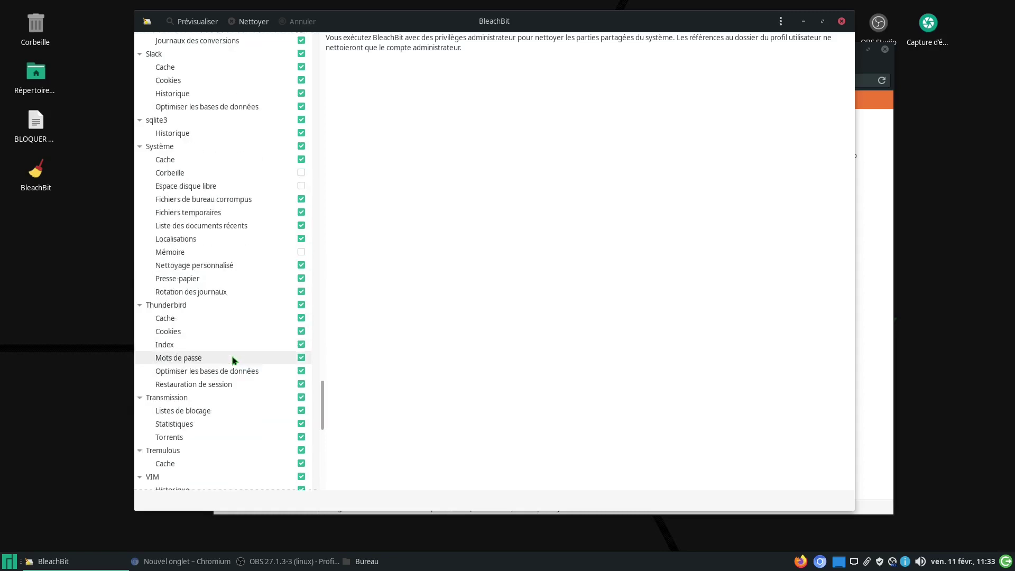
{"action": "scroll", "coordinate": [252, 395], "scroll_direction": "down", "scroll_amount": 3}
{"action": "scroll", "coordinate": [252, 399], "scroll_direction": "down", "scroll_amount": 4}
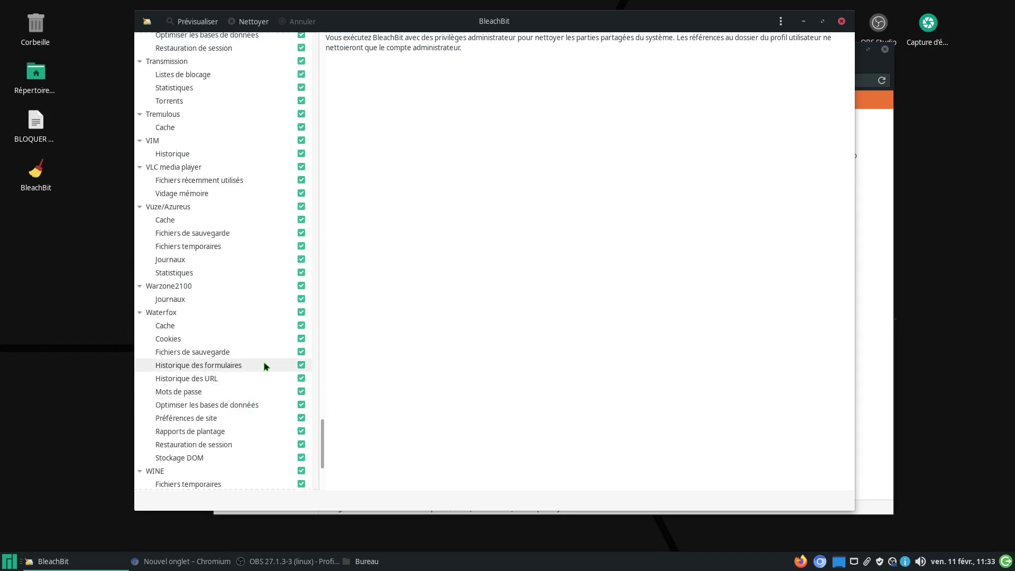
Step: Return to the start of the cleaning list and examine the options under Brave and Chromium again
{"action": "scroll", "coordinate": [263, 361], "scroll_direction": "up", "scroll_amount": 8}
{"action": "scroll", "coordinate": [265, 363], "scroll_direction": "up", "scroll_amount": 20}
{"action": "left_click_drag", "start_coordinate": [325, 290], "coordinate": [328, 48]}
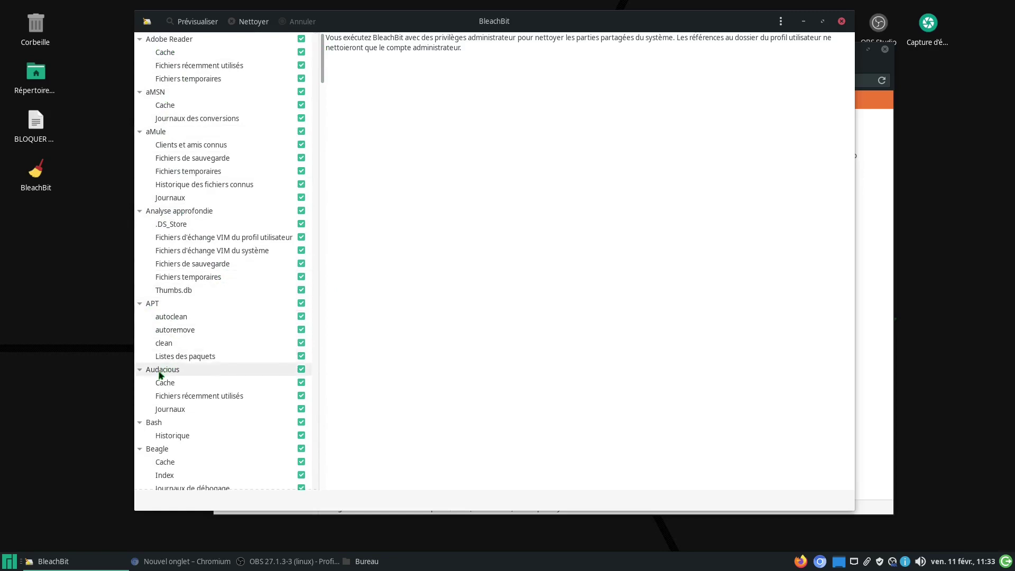
{"action": "scroll", "coordinate": [211, 417], "scroll_direction": "down", "scroll_amount": 5}
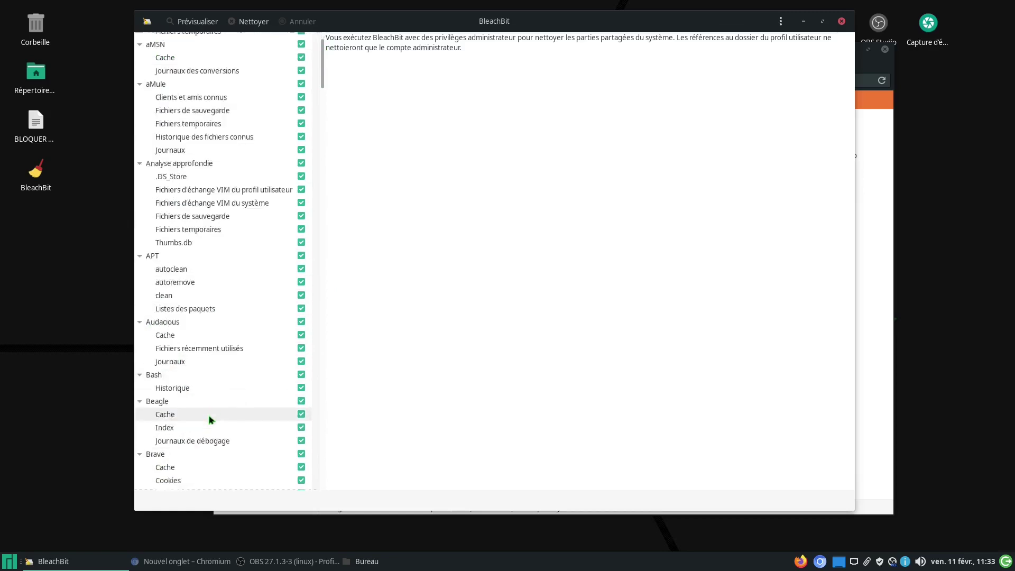
{"action": "scroll", "coordinate": [216, 385], "scroll_direction": "down", "scroll_amount": 7}
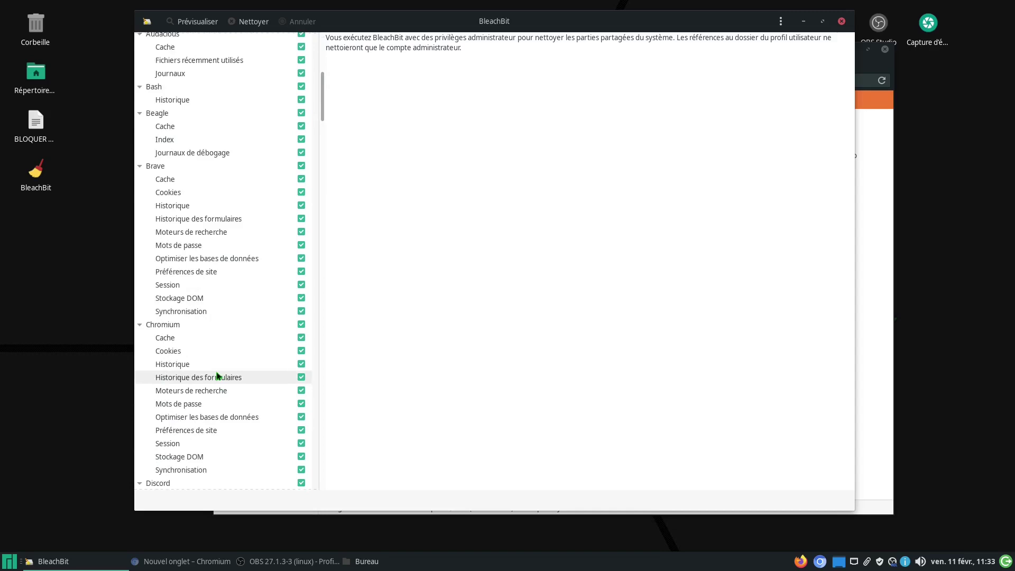
{"action": "scroll", "coordinate": [217, 376], "scroll_direction": "down", "scroll_amount": 2}
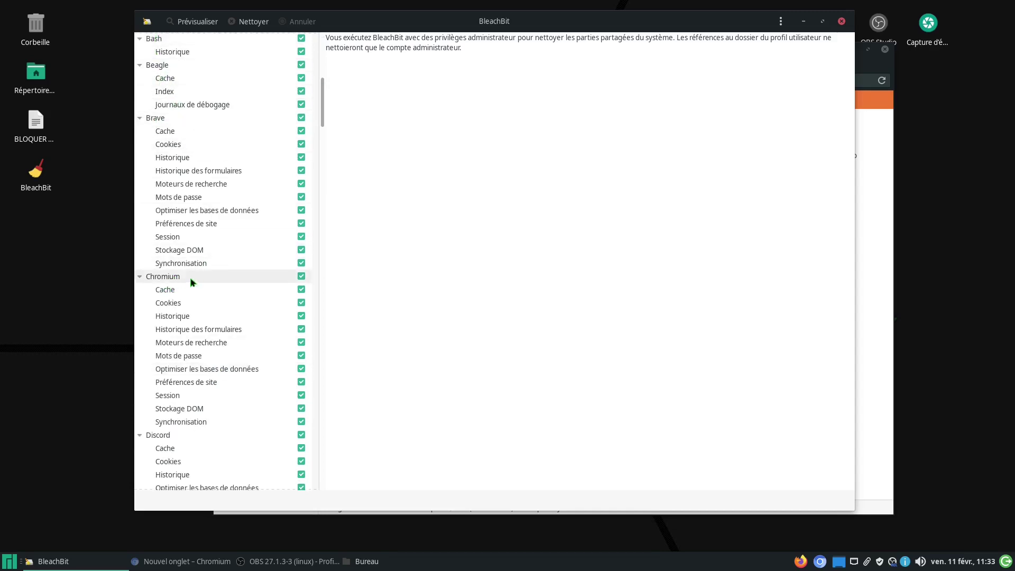
Step: Examine the cleaning options from Chromium through Discord, Epiphany and Firefox to Google Chrome
{"action": "scroll", "coordinate": [238, 307], "scroll_direction": "down", "scroll_amount": 2}
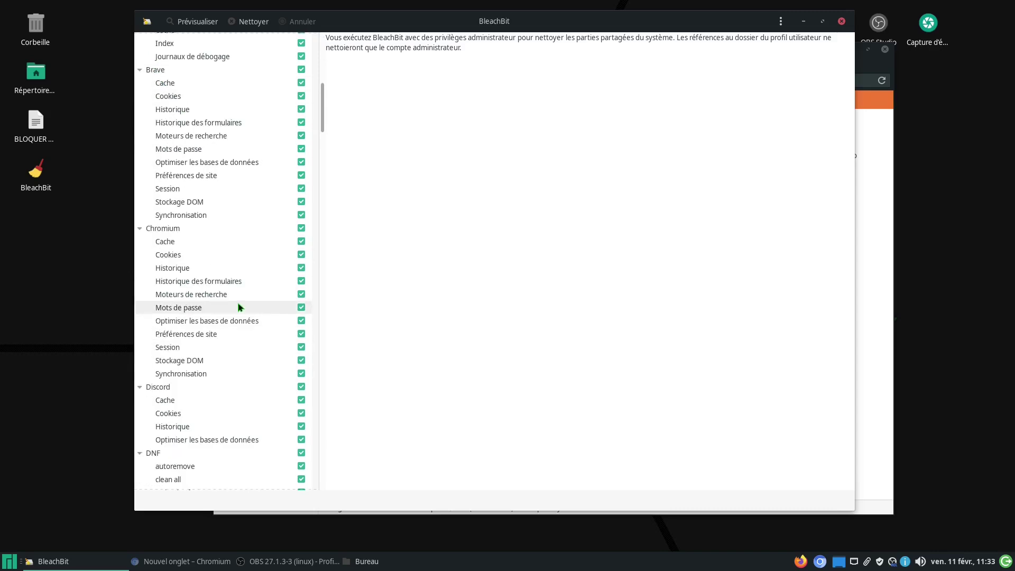
{"action": "scroll", "coordinate": [237, 310], "scroll_direction": "down", "scroll_amount": 3}
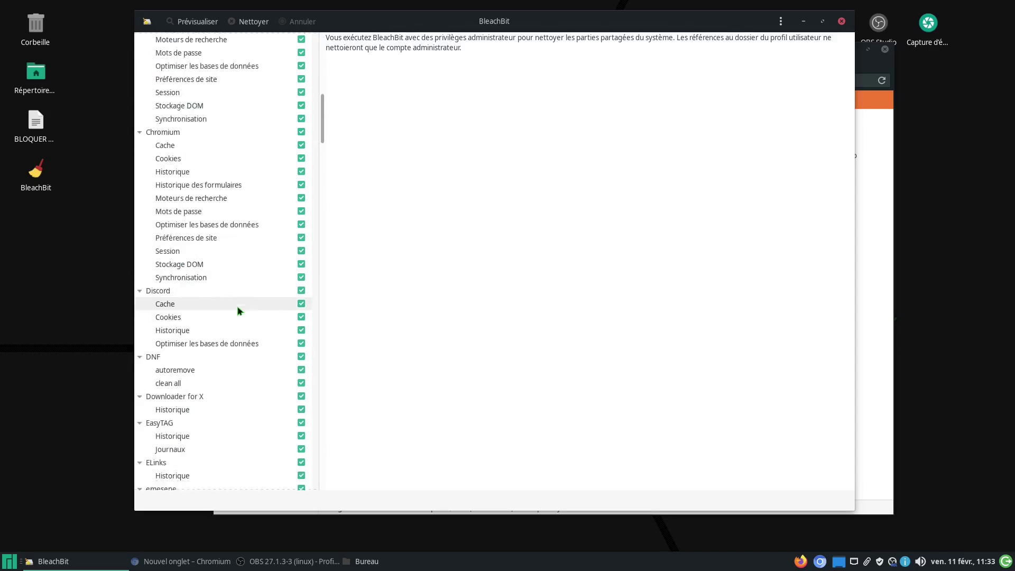
{"action": "scroll", "coordinate": [237, 310], "scroll_direction": "down", "scroll_amount": 1}
{"action": "scroll", "coordinate": [226, 247], "scroll_direction": "down", "scroll_amount": 1}
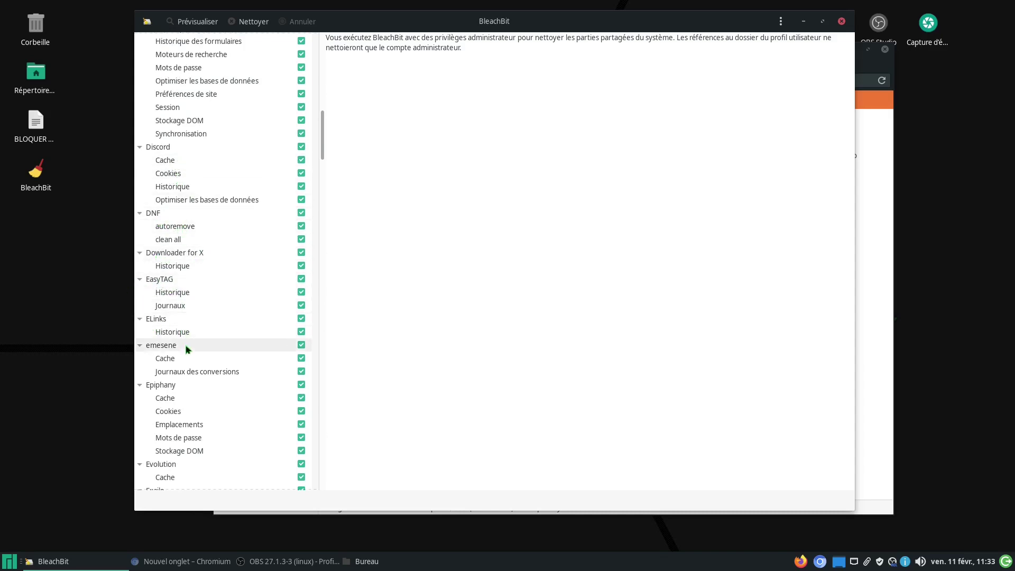
{"action": "scroll", "coordinate": [189, 440], "scroll_direction": "down", "scroll_amount": 5}
{"action": "scroll", "coordinate": [208, 428], "scroll_direction": "down", "scroll_amount": 5}
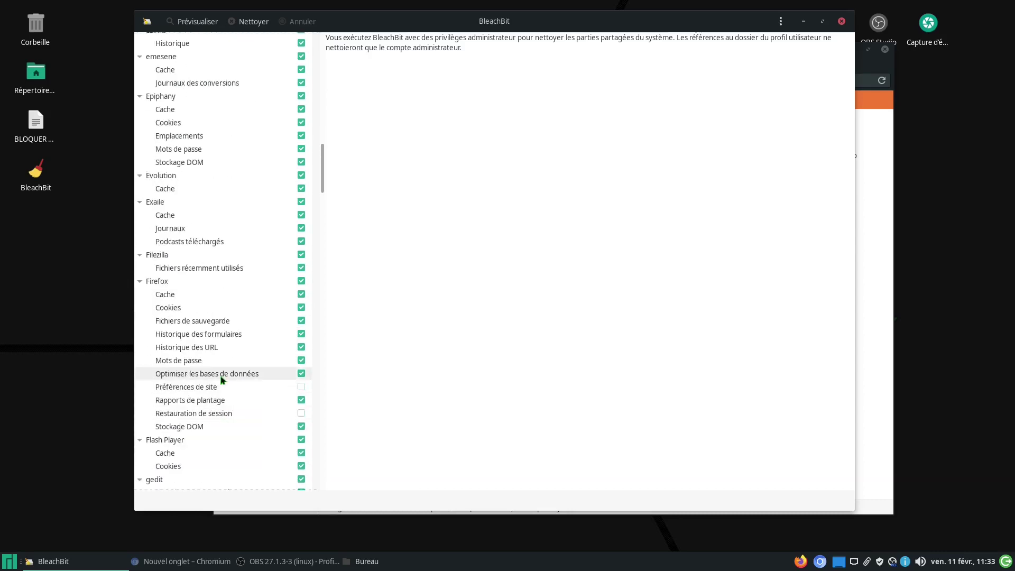
{"action": "scroll", "coordinate": [222, 378], "scroll_direction": "down", "scroll_amount": 2}
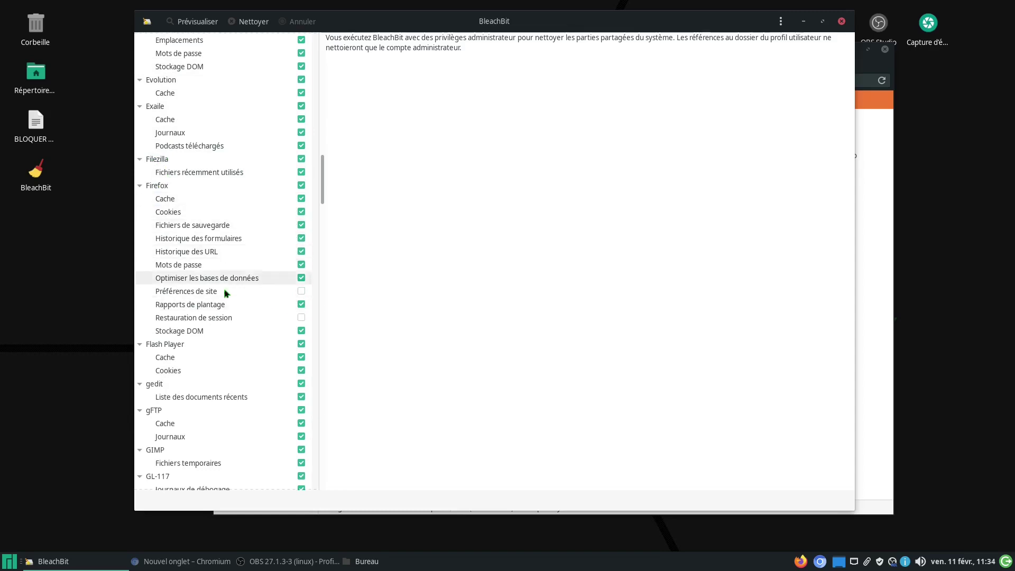
{"action": "scroll", "coordinate": [274, 269], "scroll_direction": "down", "scroll_amount": 1}
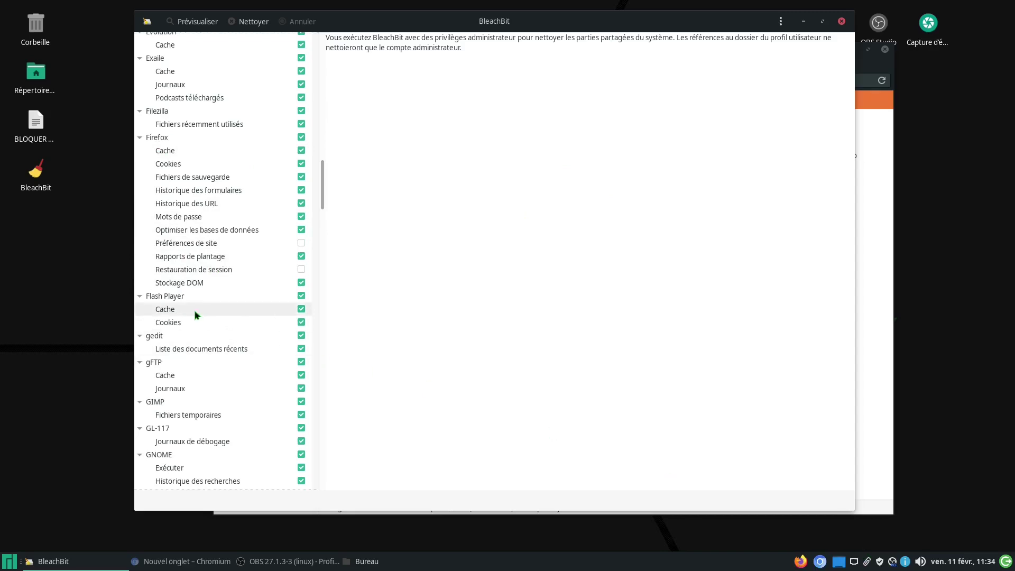
{"action": "scroll", "coordinate": [227, 300], "scroll_direction": "down", "scroll_amount": 1}
{"action": "scroll", "coordinate": [268, 278], "scroll_direction": "down", "scroll_amount": 3}
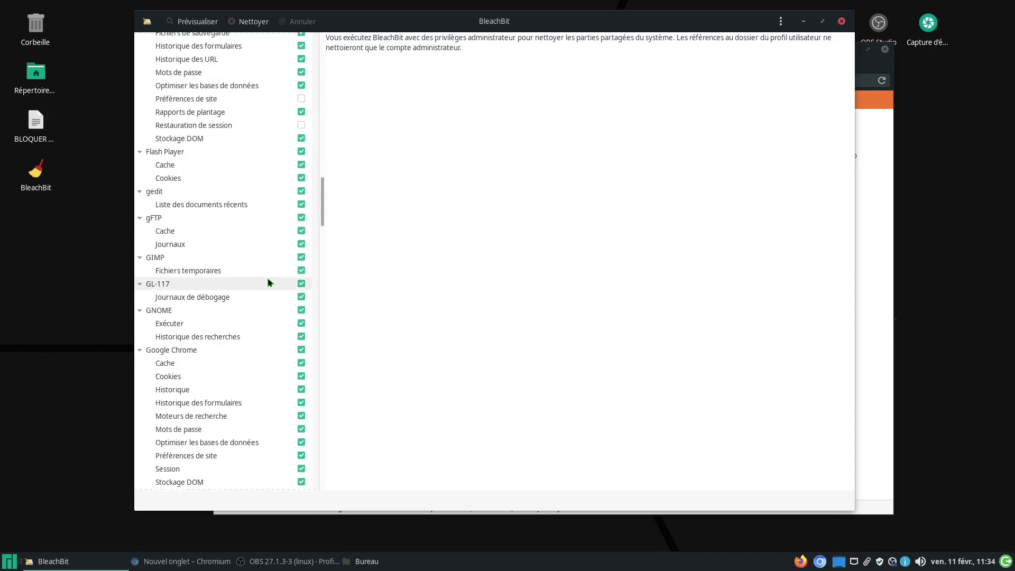
{"action": "scroll", "coordinate": [267, 277], "scroll_direction": "down", "scroll_amount": 1}
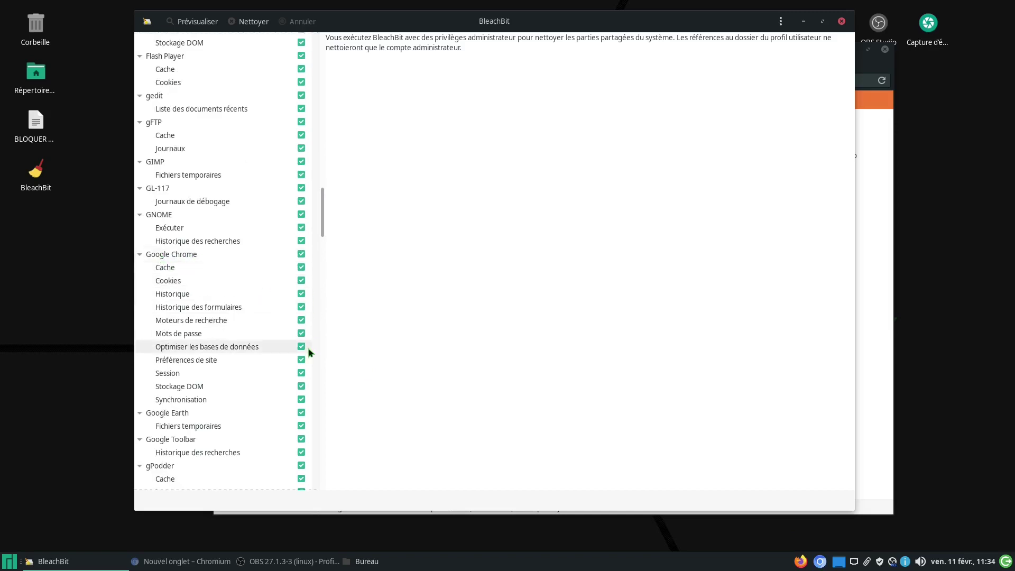
Step: Review the cleaning options after Google Chrome, through Opera, Pale Moon and SeaMonkey to Système
{"action": "scroll", "coordinate": [231, 289], "scroll_direction": "down", "scroll_amount": 2}
{"action": "scroll", "coordinate": [233, 290], "scroll_direction": "down", "scroll_amount": 5}
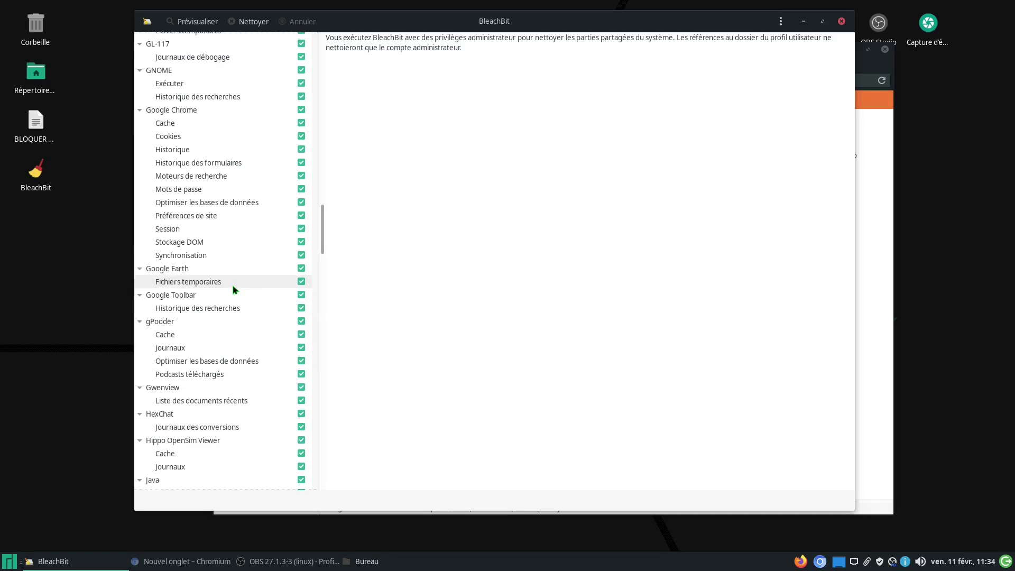
{"action": "scroll", "coordinate": [236, 290], "scroll_direction": "down", "scroll_amount": 1}
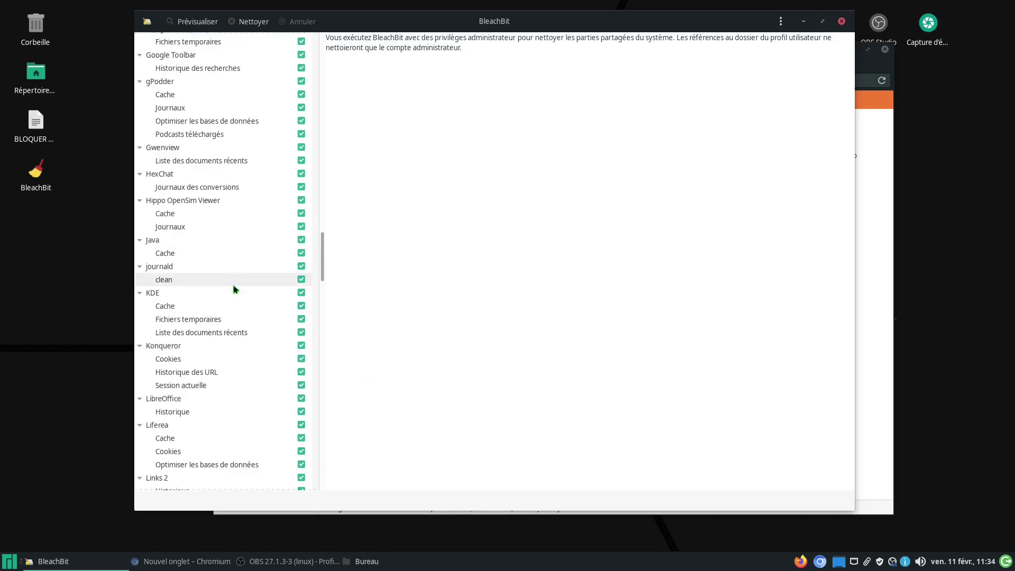
{"action": "scroll", "coordinate": [232, 284], "scroll_direction": "down", "scroll_amount": 5}
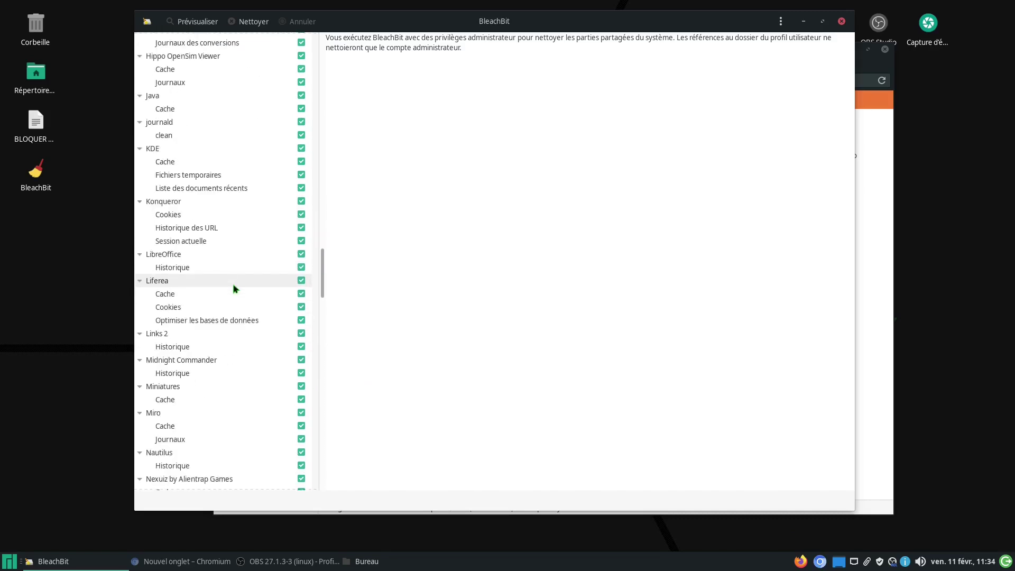
{"action": "scroll", "coordinate": [233, 286], "scroll_direction": "down", "scroll_amount": 2}
{"action": "scroll", "coordinate": [233, 286], "scroll_direction": "down", "scroll_amount": 2}
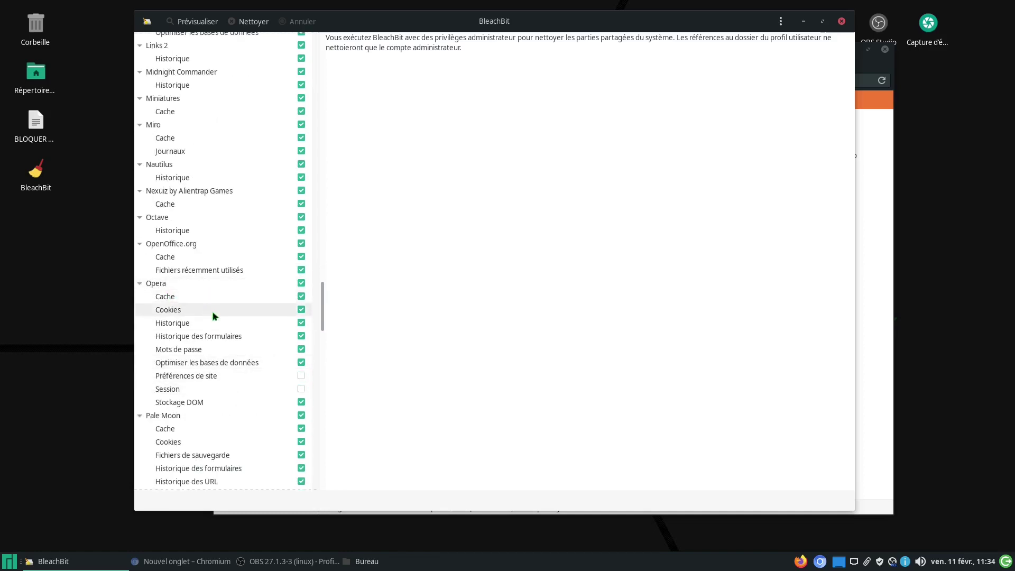
{"action": "scroll", "coordinate": [217, 314], "scroll_direction": "down", "scroll_amount": 8}
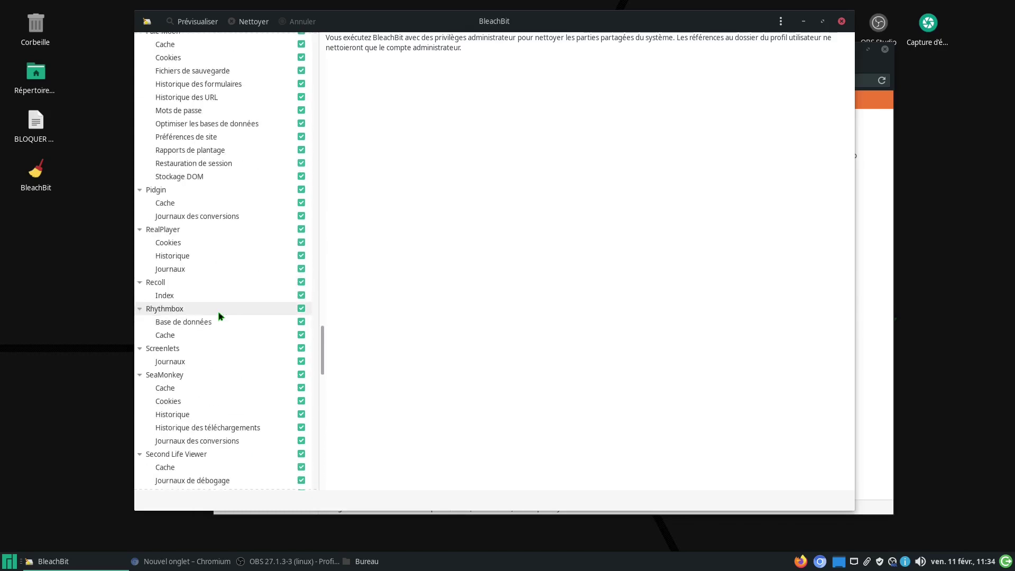
{"action": "scroll", "coordinate": [221, 316], "scroll_direction": "down", "scroll_amount": 2}
{"action": "scroll", "coordinate": [222, 316], "scroll_direction": "down", "scroll_amount": 5}
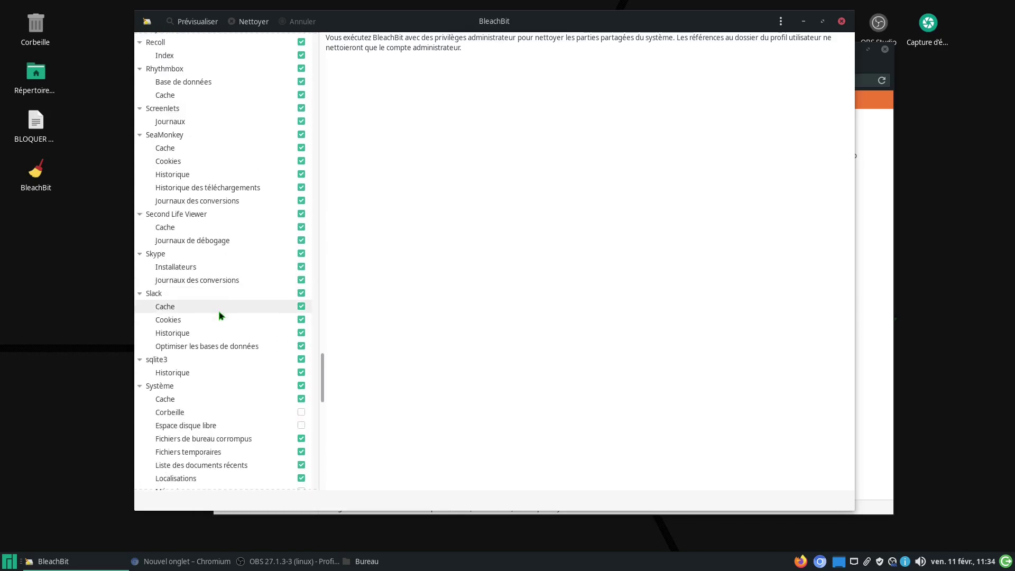
Step: Go back through the cleaning list from Système to Epiphany, rechecking Pale Moon, Opera, Google Chrome and Firefox
{"action": "scroll", "coordinate": [227, 344], "scroll_direction": "up", "scroll_amount": 11}
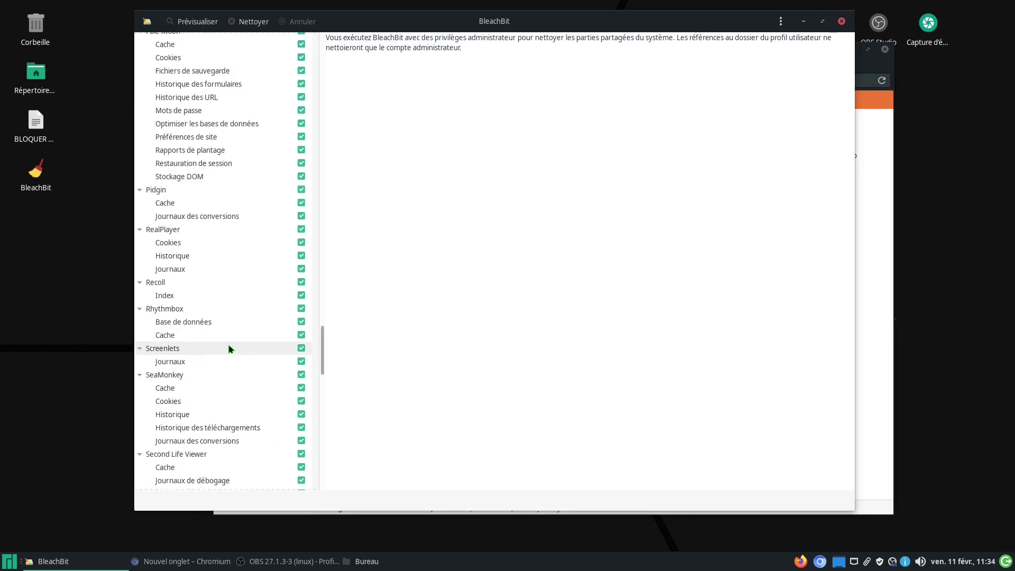
{"action": "scroll", "coordinate": [229, 347], "scroll_direction": "up", "scroll_amount": 6}
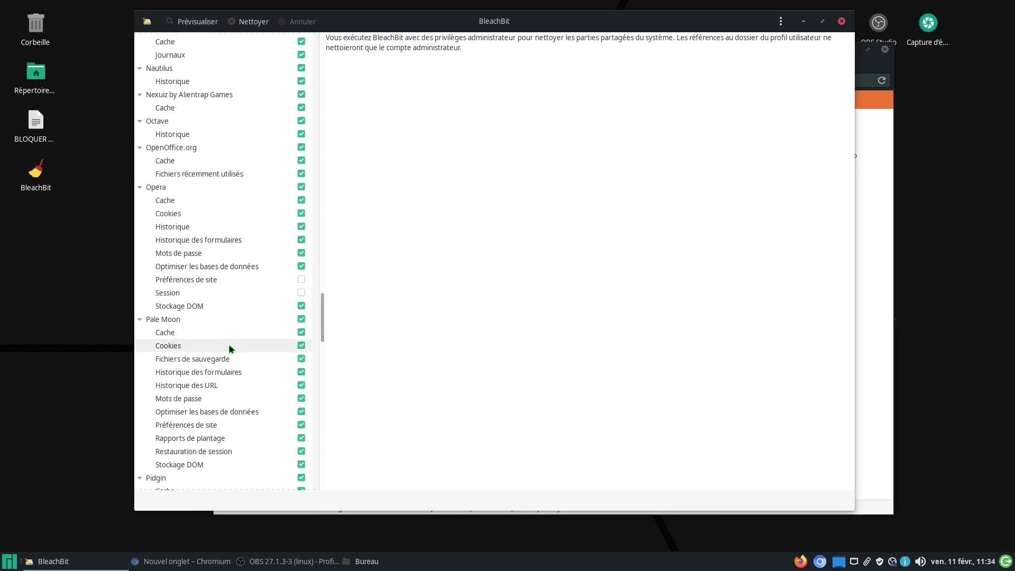
{"action": "scroll", "coordinate": [228, 343], "scroll_direction": "up", "scroll_amount": 3}
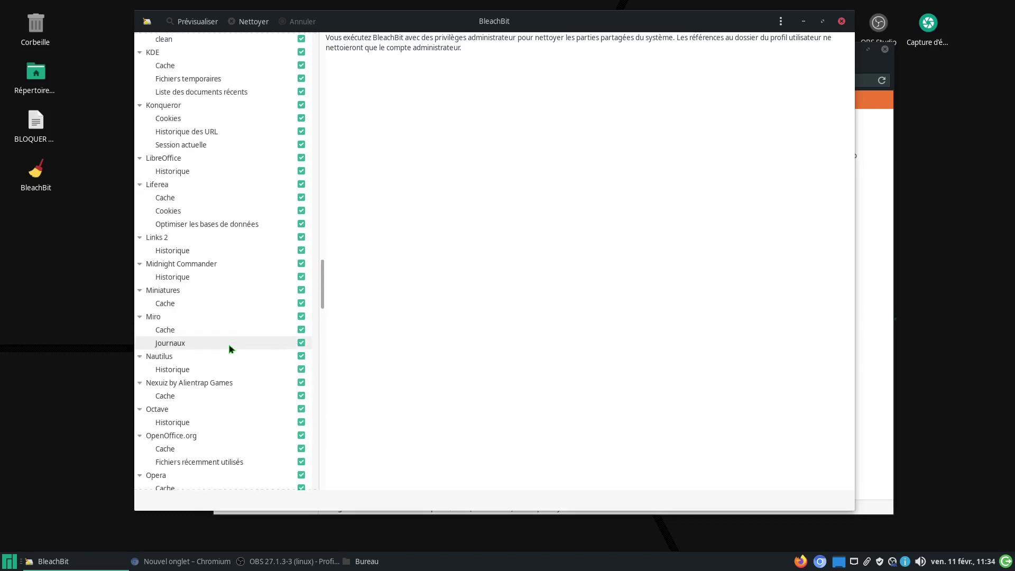
{"action": "scroll", "coordinate": [229, 344], "scroll_direction": "up", "scroll_amount": 3}
{"action": "scroll", "coordinate": [229, 343], "scroll_direction": "up", "scroll_amount": 2}
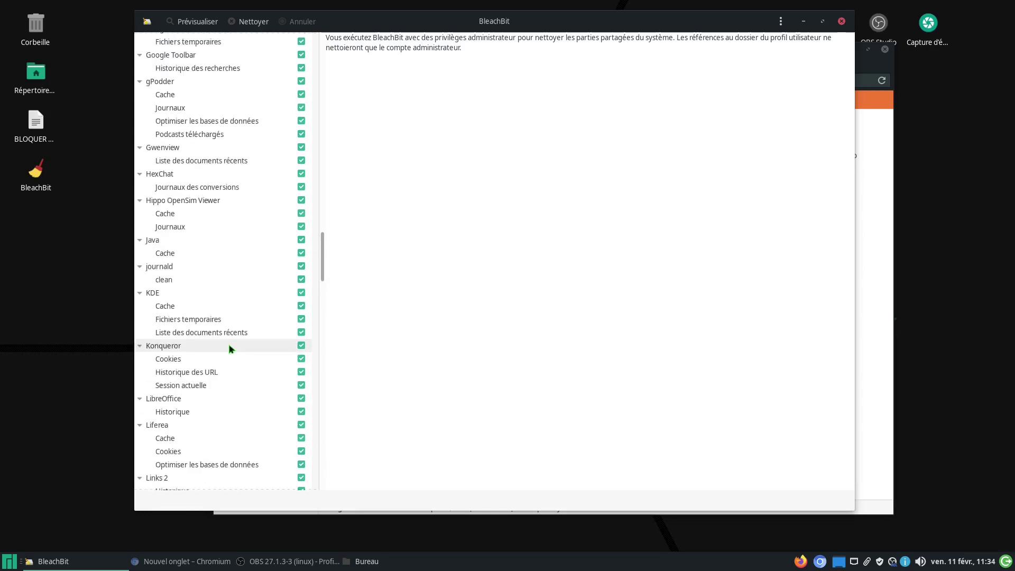
{"action": "scroll", "coordinate": [229, 345], "scroll_direction": "up", "scroll_amount": 2}
{"action": "scroll", "coordinate": [228, 345], "scroll_direction": "up", "scroll_amount": 2}
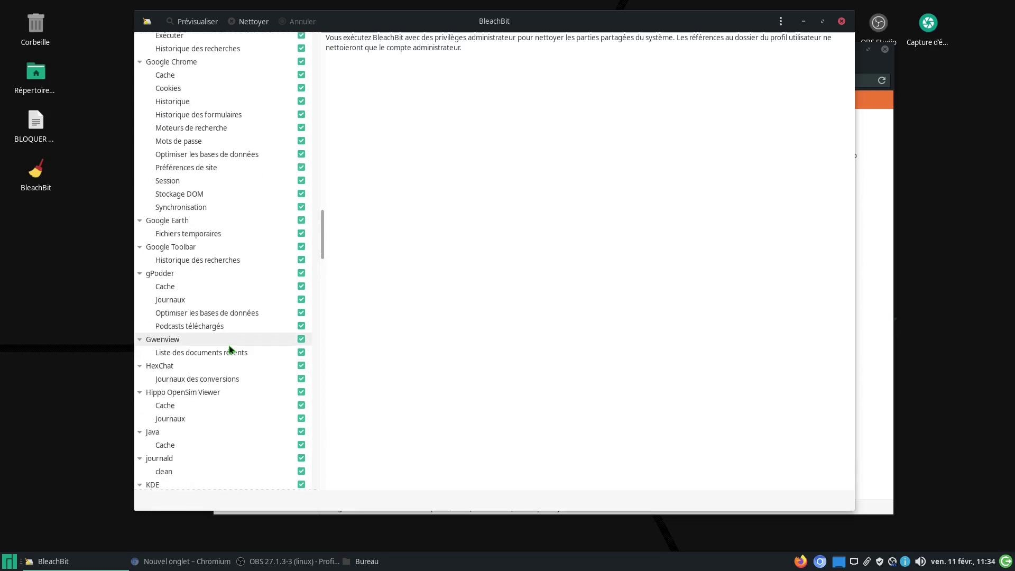
{"action": "scroll", "coordinate": [230, 349], "scroll_direction": "up", "scroll_amount": 2}
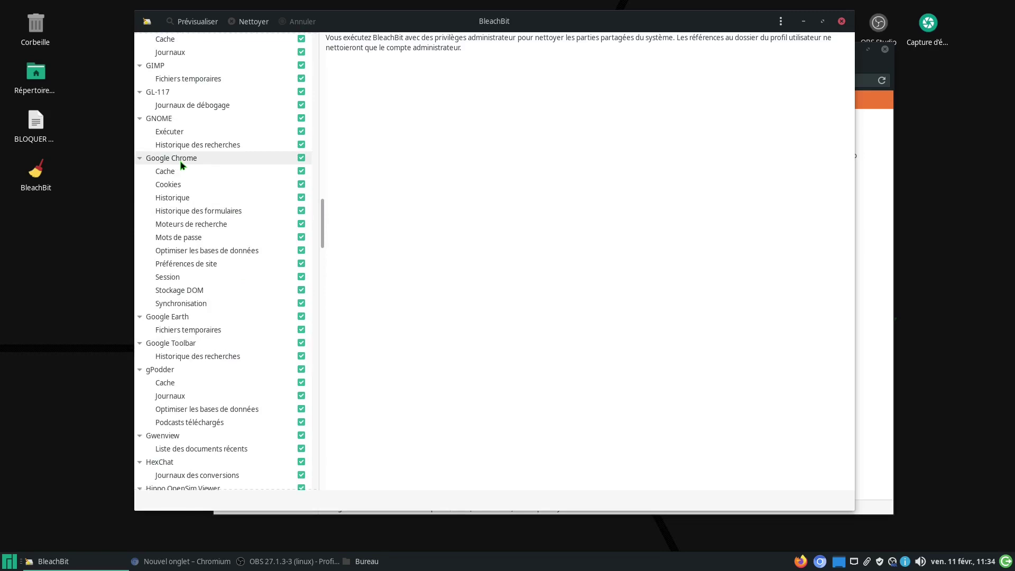
{"action": "scroll", "coordinate": [212, 179], "scroll_direction": "up", "scroll_amount": 1}
{"action": "scroll", "coordinate": [210, 220], "scroll_direction": "up", "scroll_amount": 3}
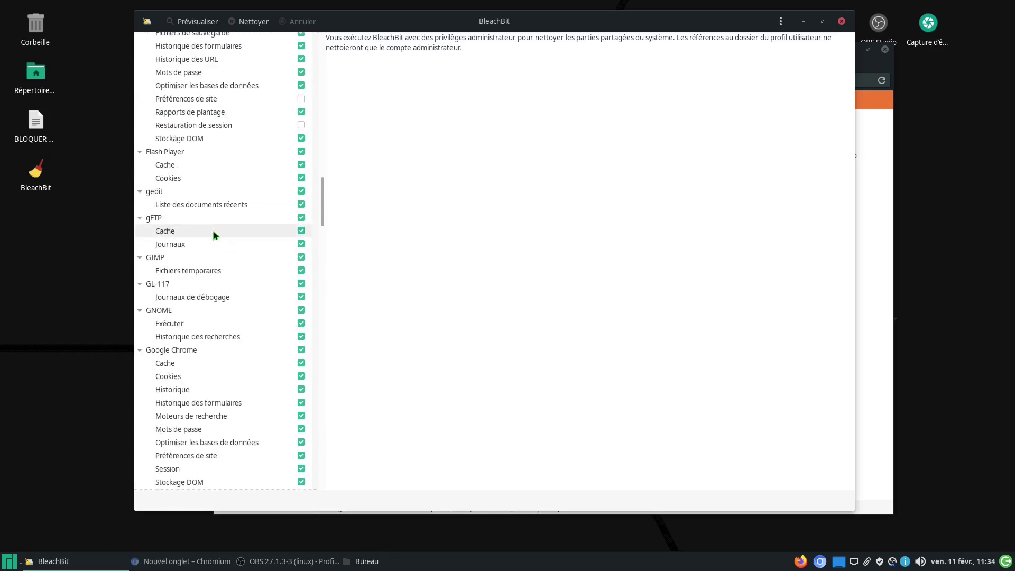
{"action": "scroll", "coordinate": [216, 235], "scroll_direction": "up", "scroll_amount": 1}
{"action": "scroll", "coordinate": [215, 235], "scroll_direction": "up", "scroll_amount": 3}
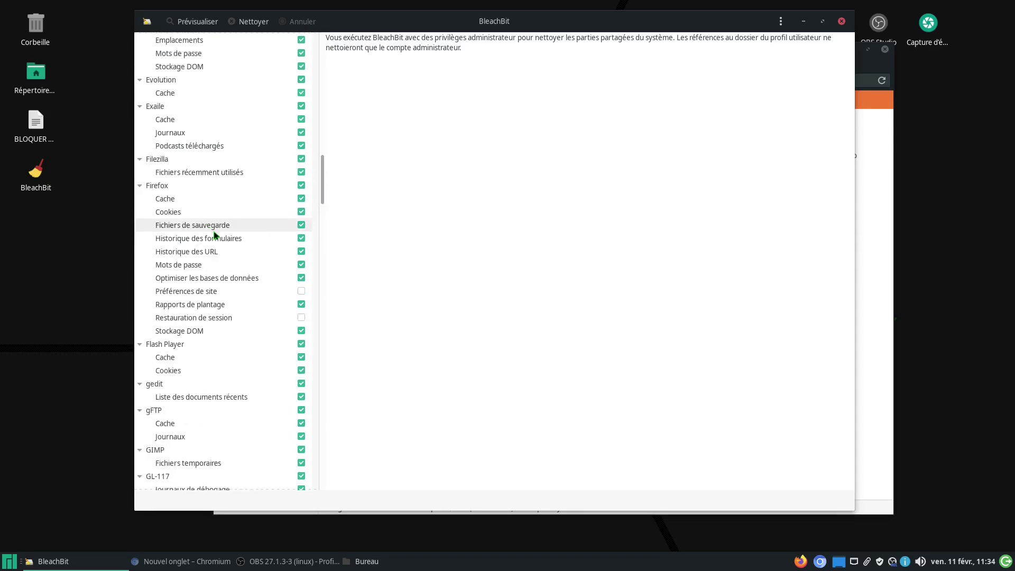
{"action": "scroll", "coordinate": [223, 251], "scroll_direction": "up", "scroll_amount": 2}
{"action": "scroll", "coordinate": [223, 252], "scroll_direction": "up", "scroll_amount": 2}
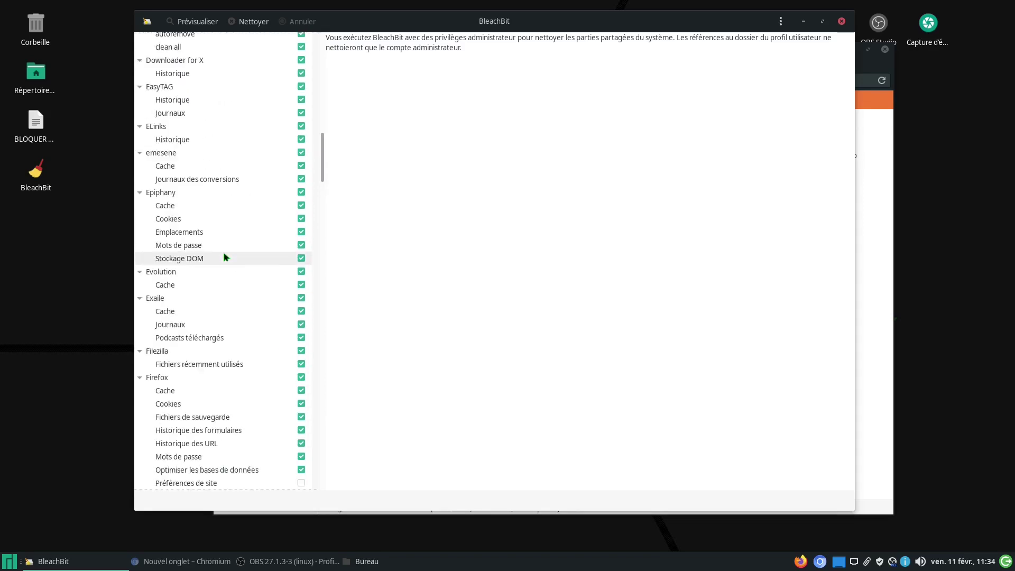
{"action": "scroll", "coordinate": [223, 252], "scroll_direction": "up", "scroll_amount": 2}
Step: Check the cleaning options near the end of the list, covering Thunderbird, Waterfox and Système
{"action": "scroll", "coordinate": [223, 251], "scroll_direction": "down", "scroll_amount": 20}
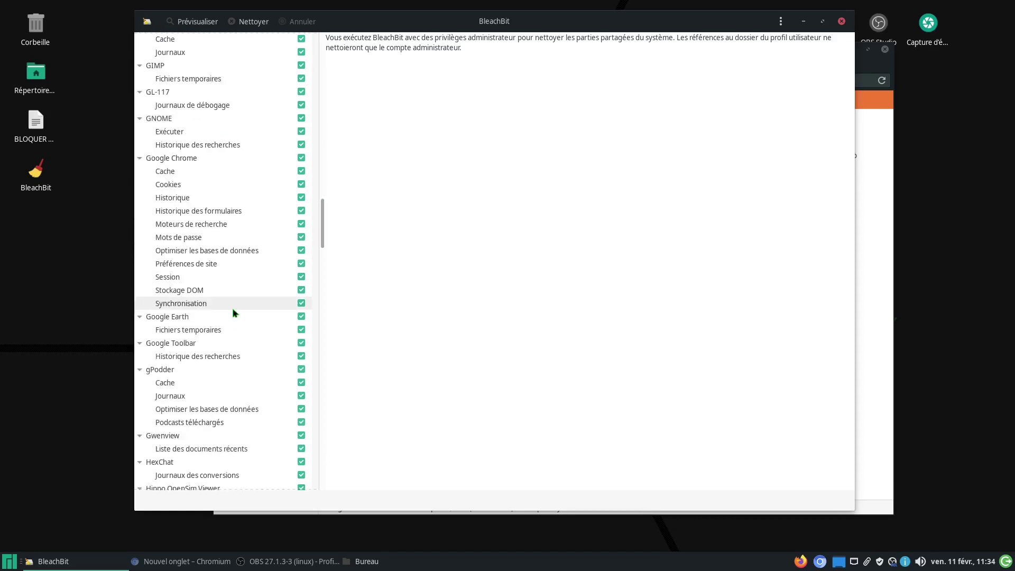
{"action": "scroll", "coordinate": [249, 336], "scroll_direction": "down", "scroll_amount": 16}
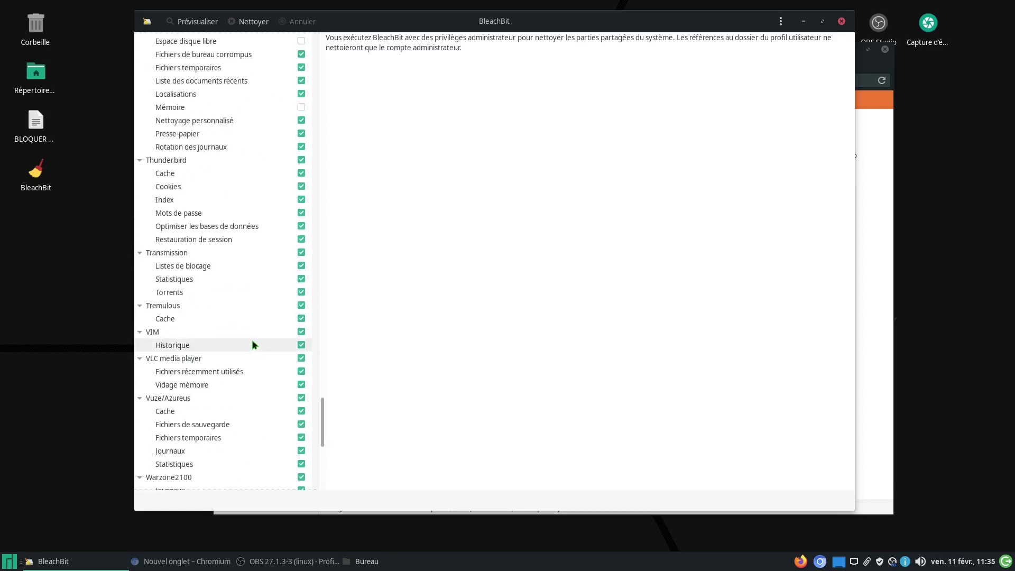
{"action": "scroll", "coordinate": [208, 276], "scroll_direction": "down", "scroll_amount": 5}
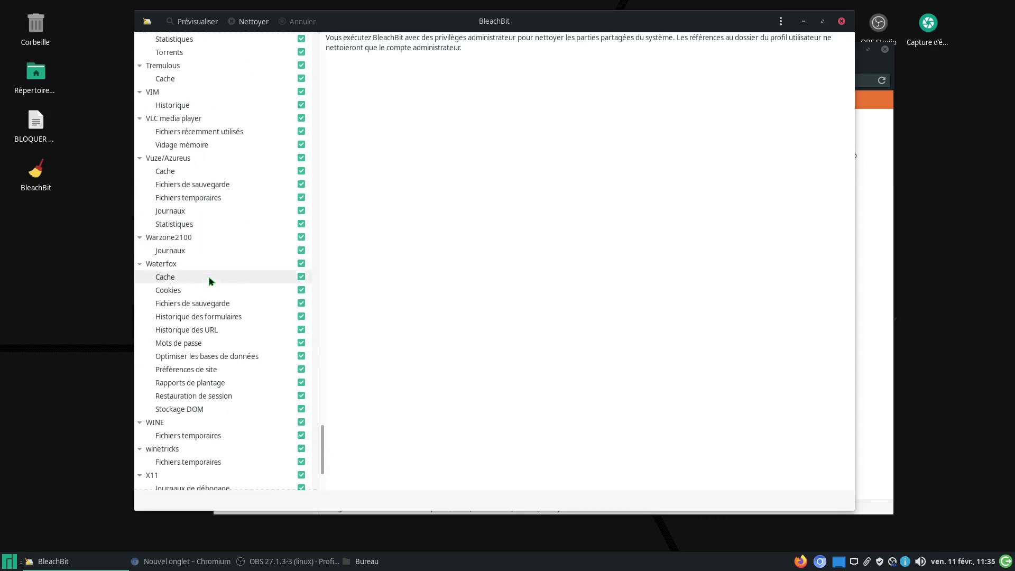
{"action": "scroll", "coordinate": [207, 299], "scroll_direction": "down", "scroll_amount": 3}
{"action": "scroll", "coordinate": [227, 316], "scroll_direction": "up", "scroll_amount": 15}
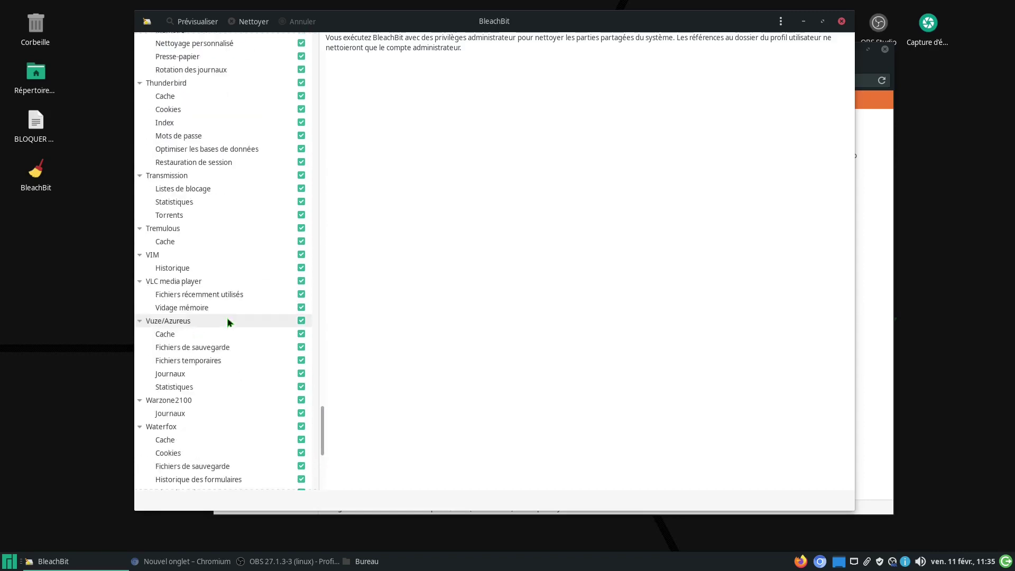
{"action": "scroll", "coordinate": [227, 318], "scroll_direction": "up", "scroll_amount": 5}
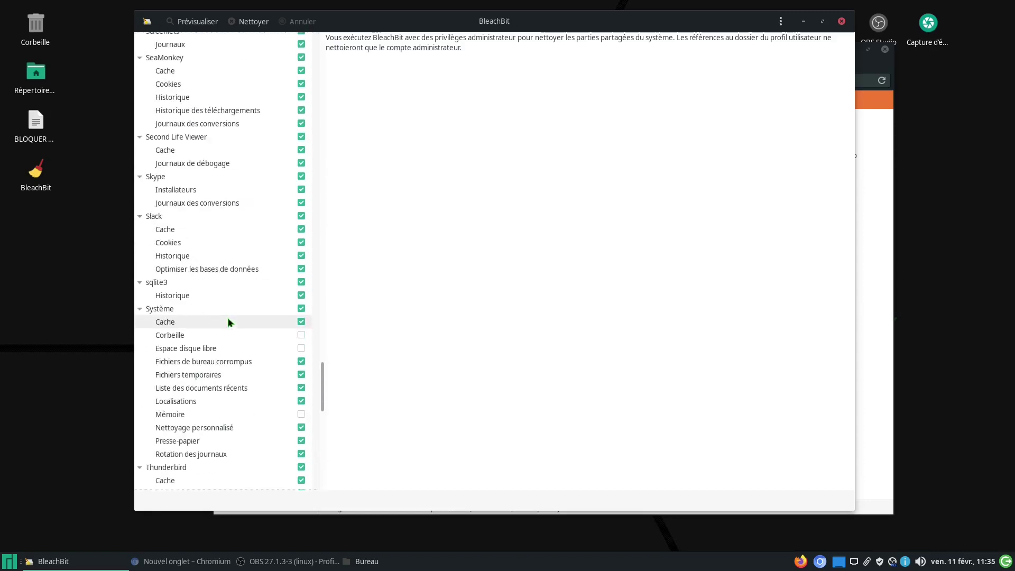
{"action": "scroll", "coordinate": [228, 322], "scroll_direction": "up", "scroll_amount": 3}
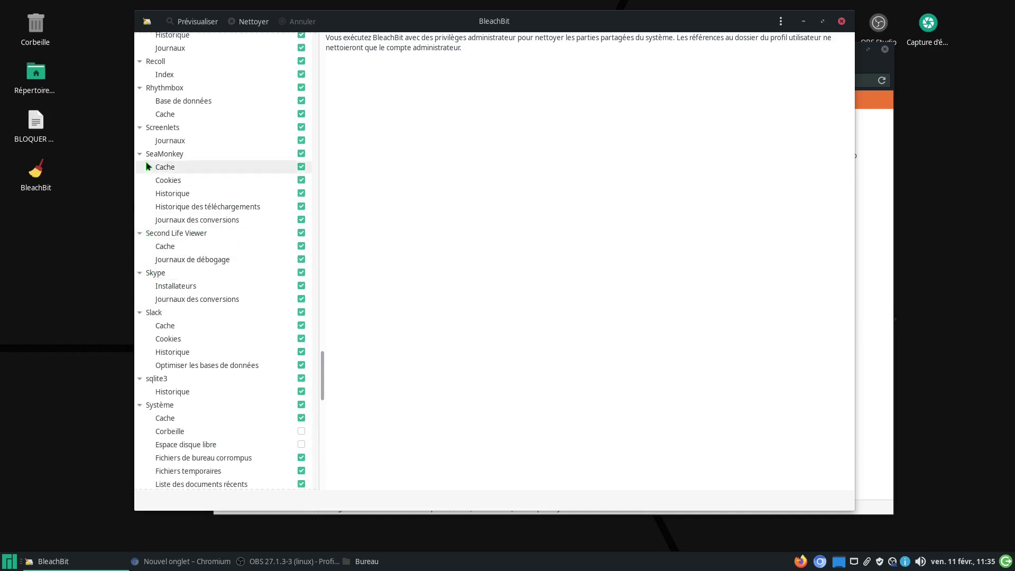
Step: Recheck the cleaning options from SeaMonkey back through Pale Moon, Opera and Google Toolbar to Google Chrome
{"action": "scroll", "coordinate": [180, 284], "scroll_direction": "up", "scroll_amount": 2}
{"action": "scroll", "coordinate": [180, 284], "scroll_direction": "up", "scroll_amount": 1}
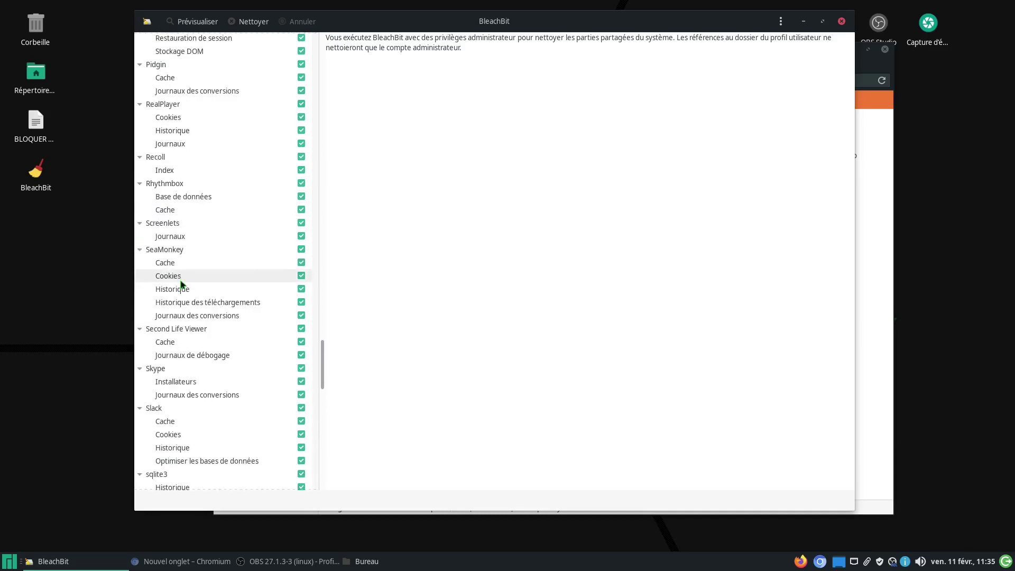
{"action": "scroll", "coordinate": [205, 288], "scroll_direction": "up", "scroll_amount": 3}
{"action": "scroll", "coordinate": [207, 294], "scroll_direction": "up", "scroll_amount": 6}
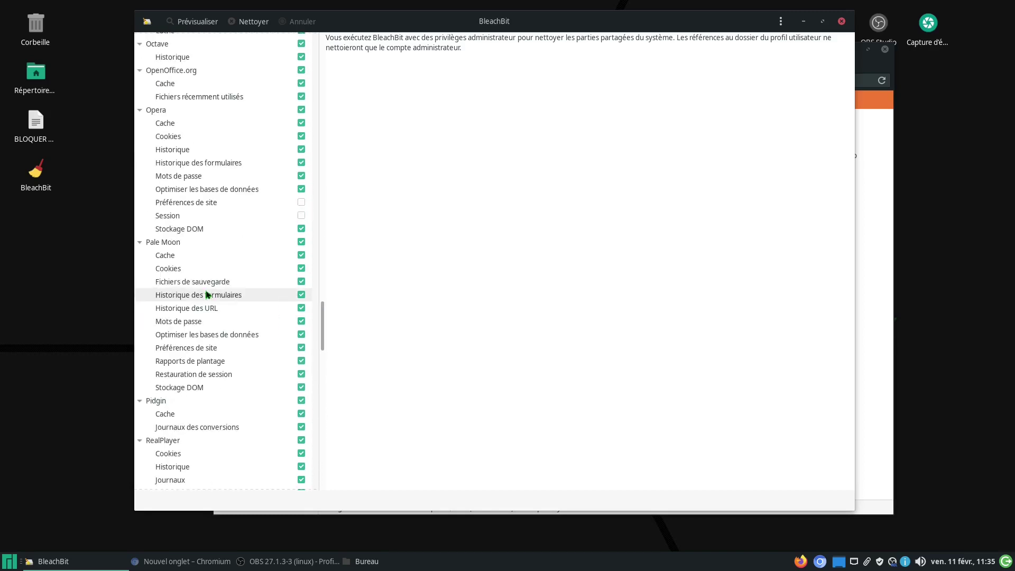
{"action": "scroll", "coordinate": [207, 295], "scroll_direction": "up", "scroll_amount": 2}
{"action": "scroll", "coordinate": [207, 292], "scroll_direction": "up", "scroll_amount": 6}
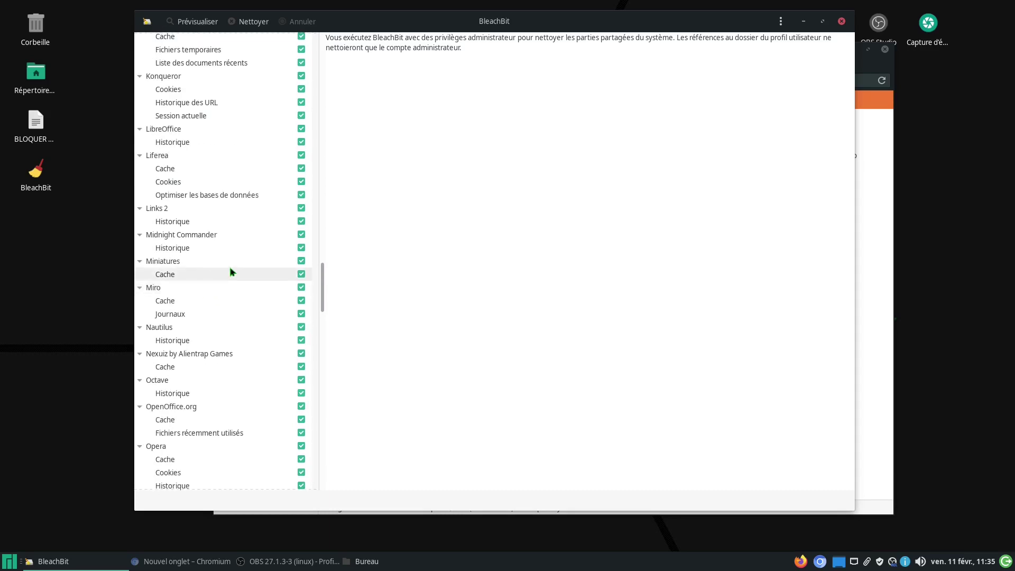
{"action": "scroll", "coordinate": [228, 273], "scroll_direction": "up", "scroll_amount": 2}
{"action": "scroll", "coordinate": [225, 274], "scroll_direction": "up", "scroll_amount": 4}
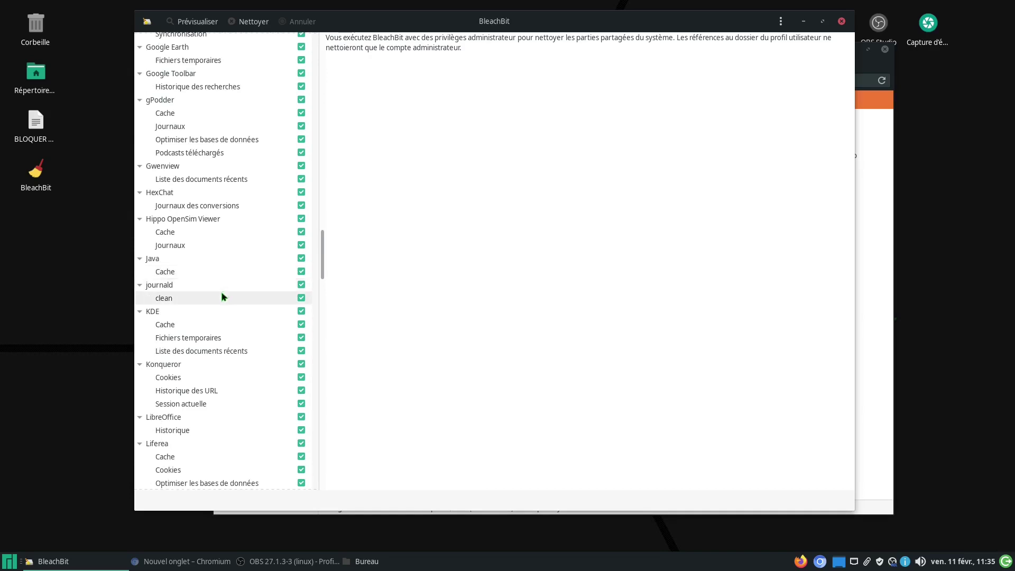
{"action": "scroll", "coordinate": [221, 292], "scroll_direction": "up", "scroll_amount": 1}
{"action": "scroll", "coordinate": [222, 296], "scroll_direction": "up", "scroll_amount": 3}
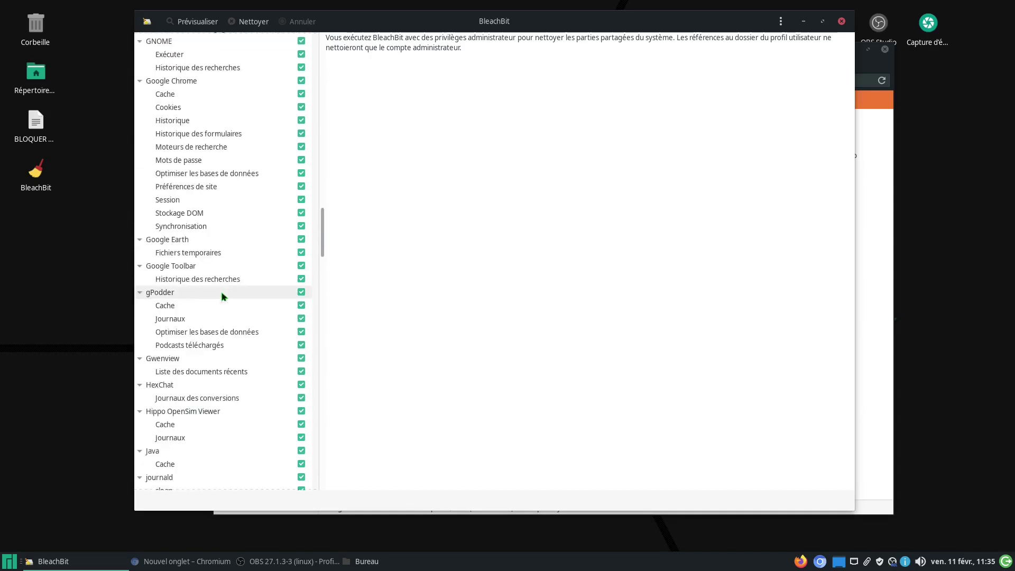
{"action": "scroll", "coordinate": [222, 296], "scroll_direction": "up", "scroll_amount": 3}
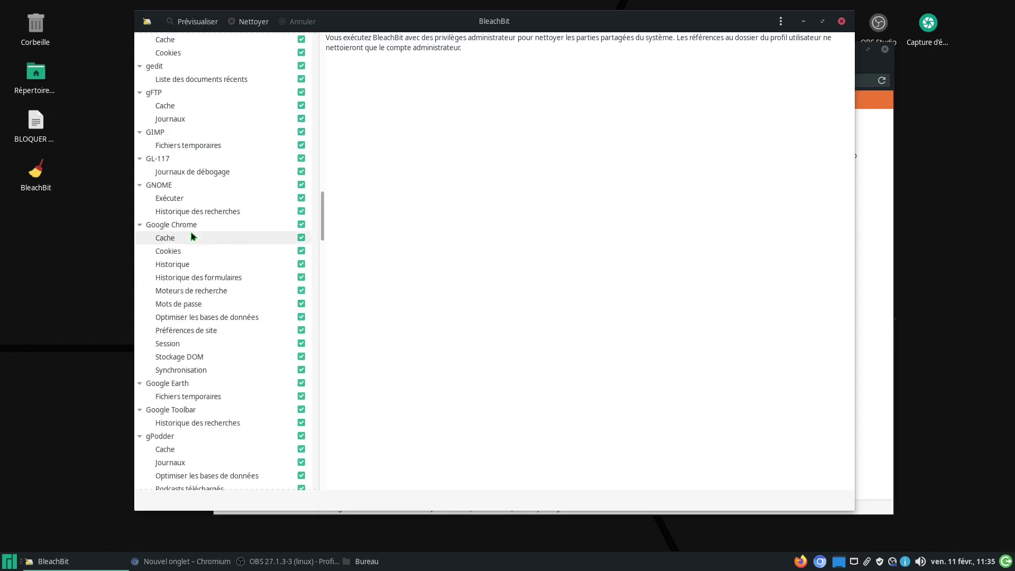
Step: Run the permanent cleaning of all checked items, including every Chromium option, and confirm the deletion
{"action": "scroll", "coordinate": [198, 254], "scroll_direction": "up", "scroll_amount": 3}
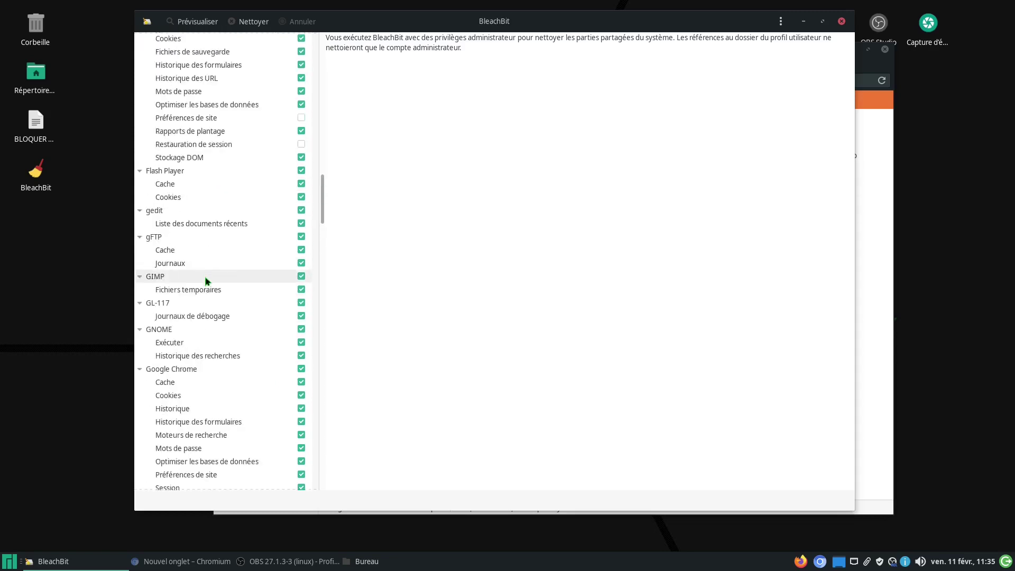
{"action": "scroll", "coordinate": [206, 281], "scroll_direction": "up", "scroll_amount": 1}
{"action": "scroll", "coordinate": [206, 280], "scroll_direction": "up", "scroll_amount": 1}
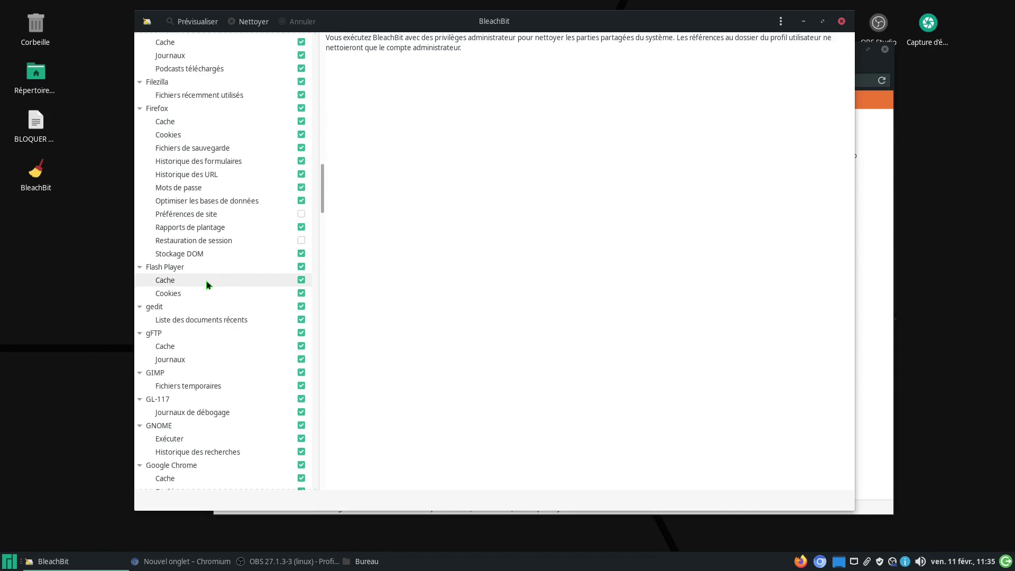
{"action": "scroll", "coordinate": [208, 285], "scroll_direction": "up", "scroll_amount": 1}
{"action": "scroll", "coordinate": [207, 285], "scroll_direction": "up", "scroll_amount": 4}
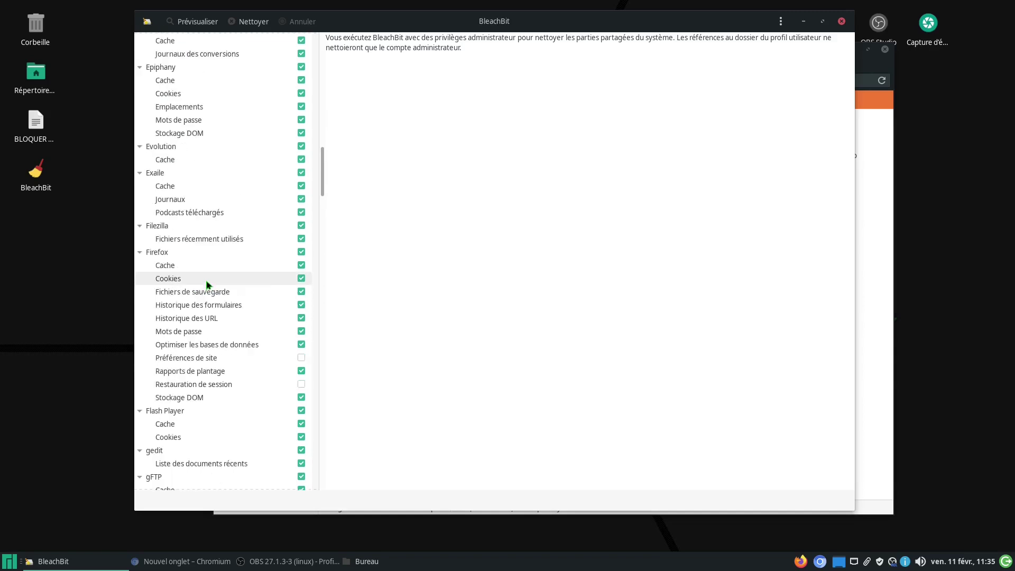
{"action": "scroll", "coordinate": [206, 285], "scroll_direction": "up", "scroll_amount": 5}
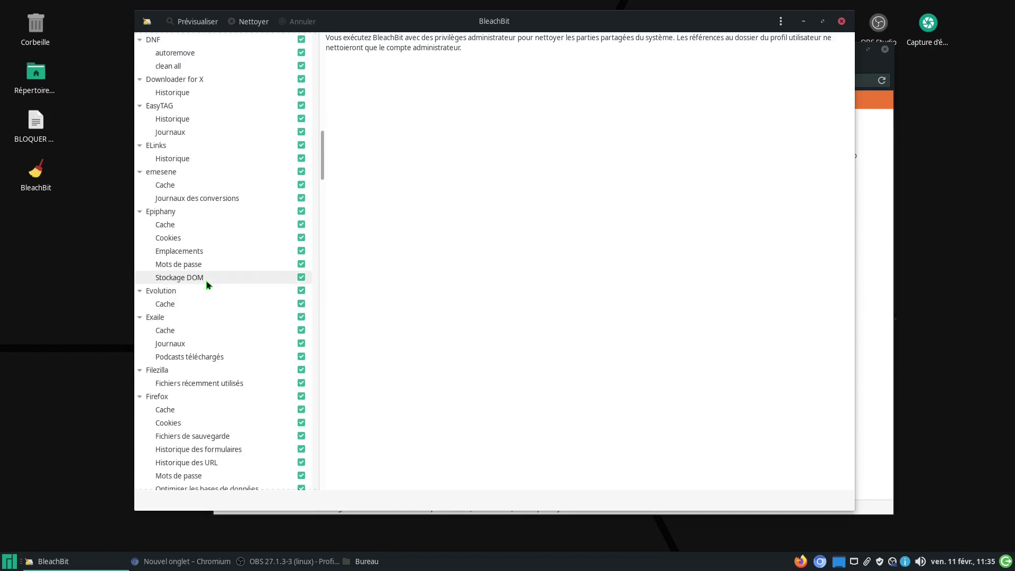
{"action": "scroll", "coordinate": [206, 283], "scroll_direction": "up", "scroll_amount": 4}
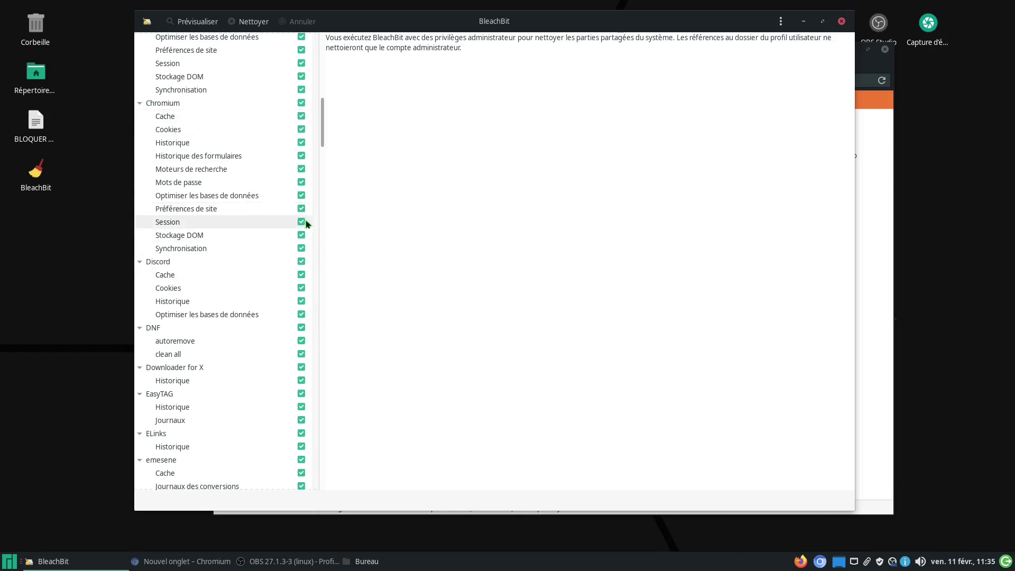
{"action": "left_click", "coordinate": [253, 22]}
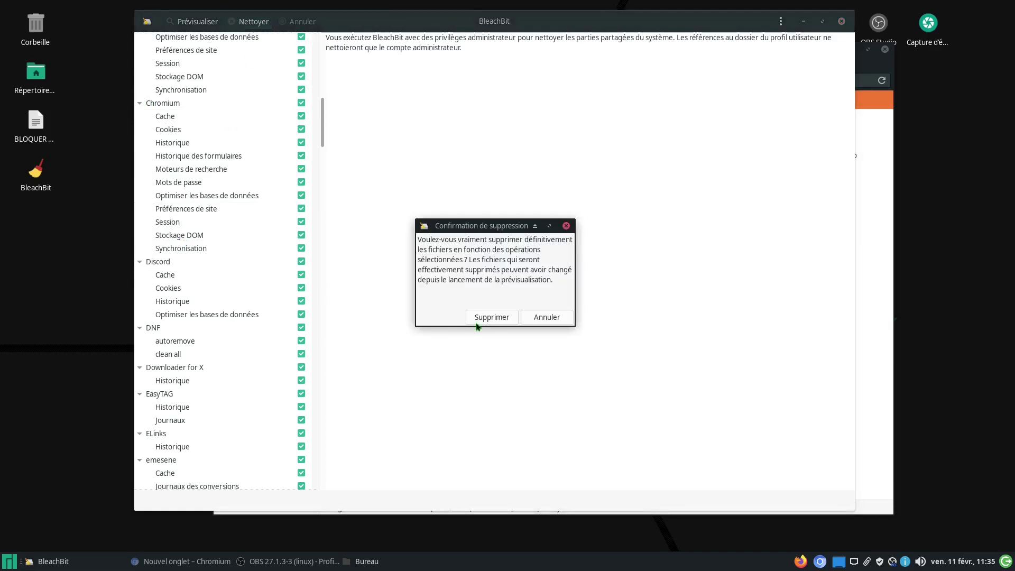
{"action": "left_click", "coordinate": [491, 318]}
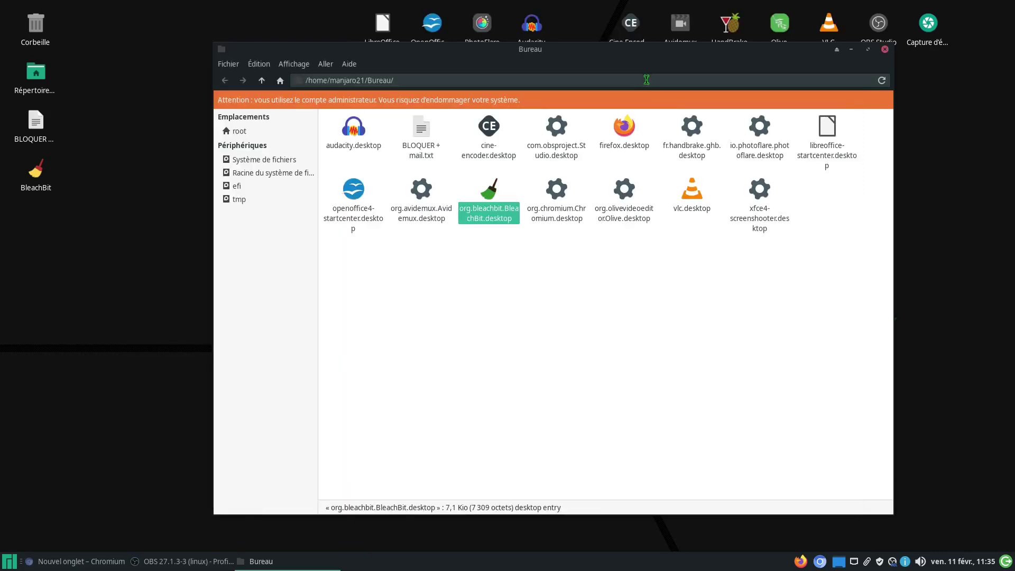
Step: Close the Chromium browser, then relaunch BleachBit from the administrator's Bureau folder and run the cleaning again
{"action": "left_click", "coordinate": [98, 558]}
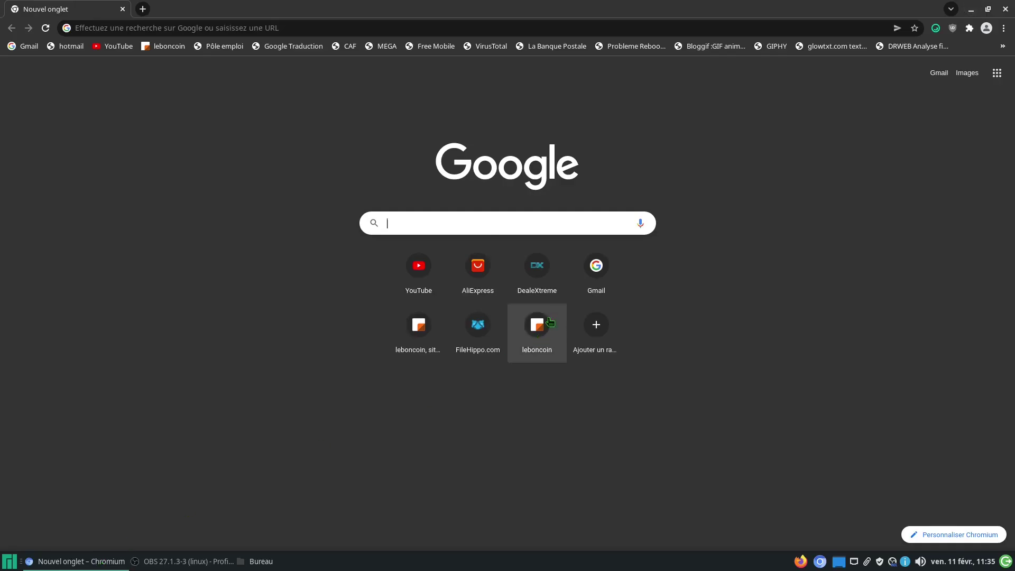
{"action": "left_click", "coordinate": [1006, 9]}
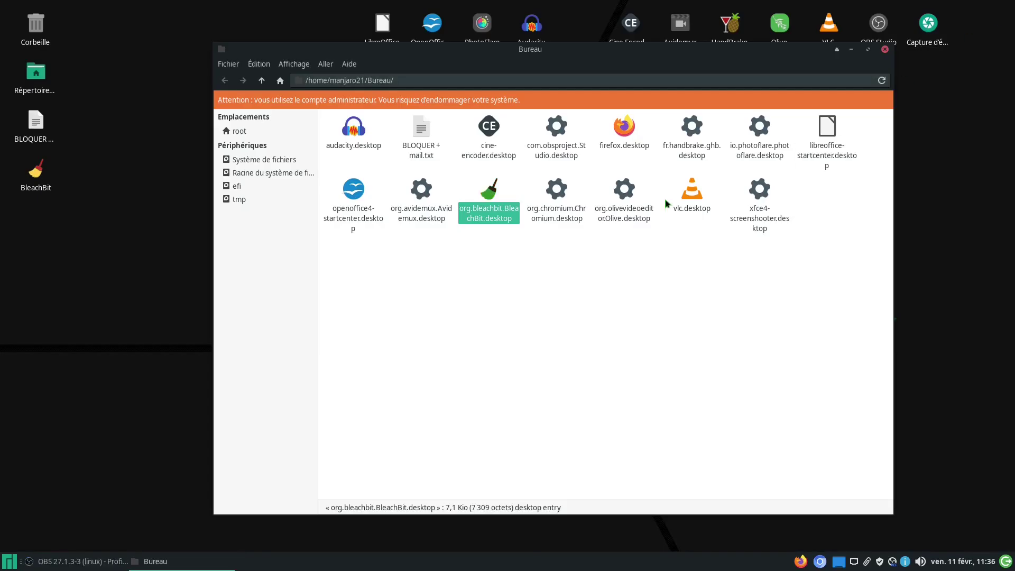
{"action": "double_click", "coordinate": [488, 204]}
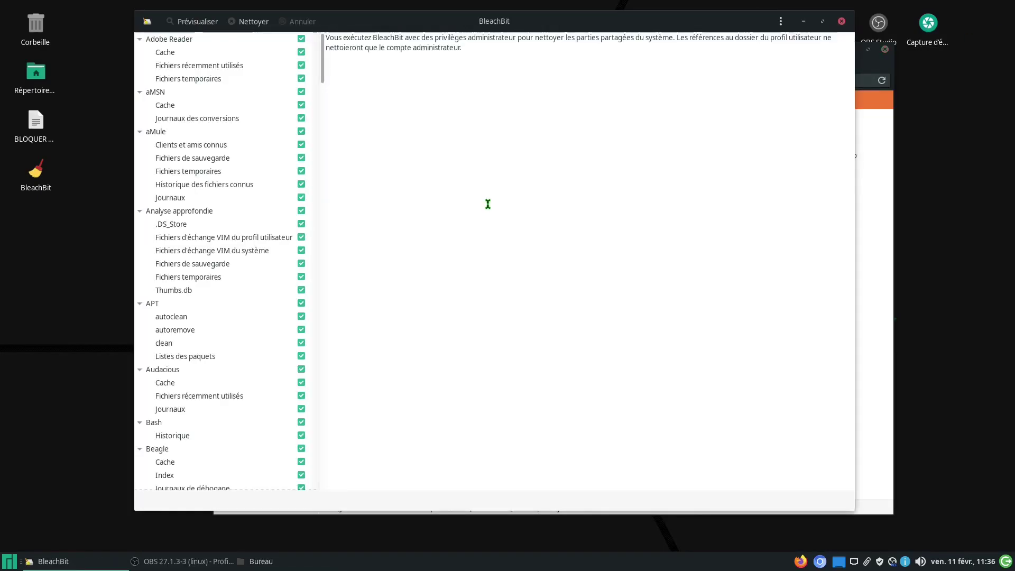
{"action": "left_click", "coordinate": [254, 26]}
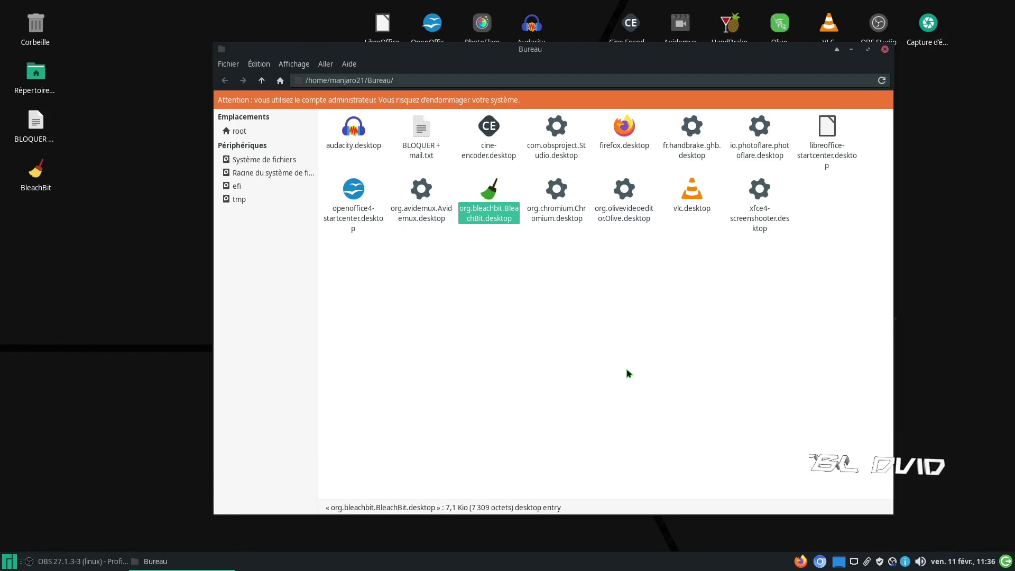
{"action": "left_click", "coordinate": [885, 48]}
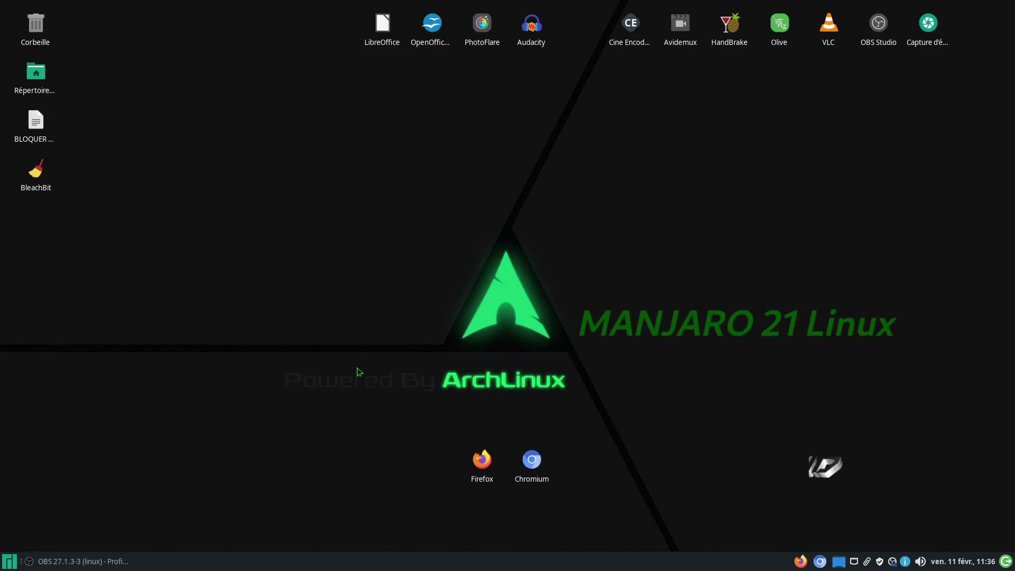
Step: Reopen Chromium, dismiss the keyring unlock dialog, and check the Google search box for remembered searches before closing the browser
{"action": "double_click", "coordinate": [533, 462]}
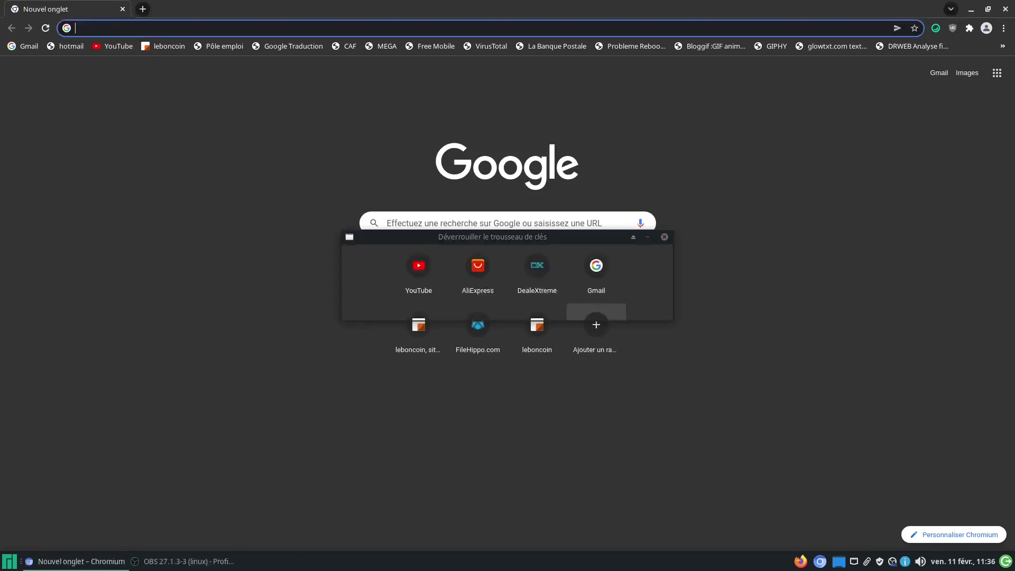
{"action": "left_click", "coordinate": [582, 313]}
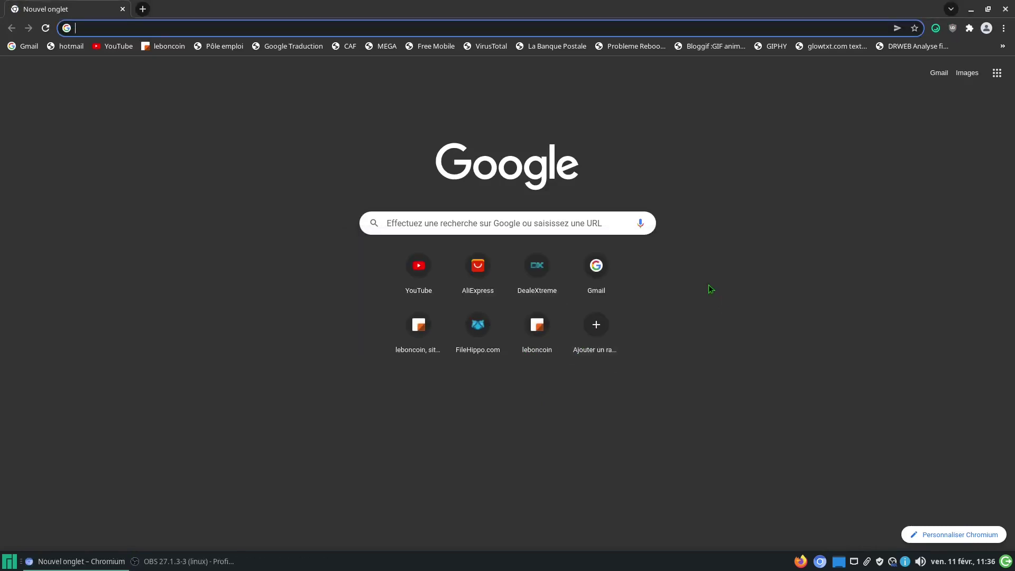
{"action": "left_click", "coordinate": [450, 226]}
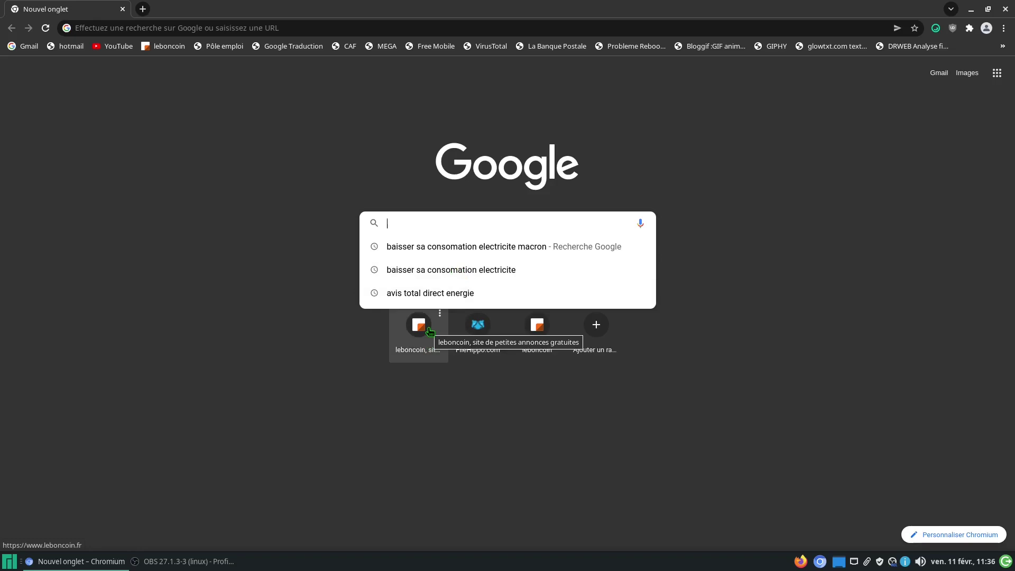
{"action": "left_click", "coordinate": [867, 170]}
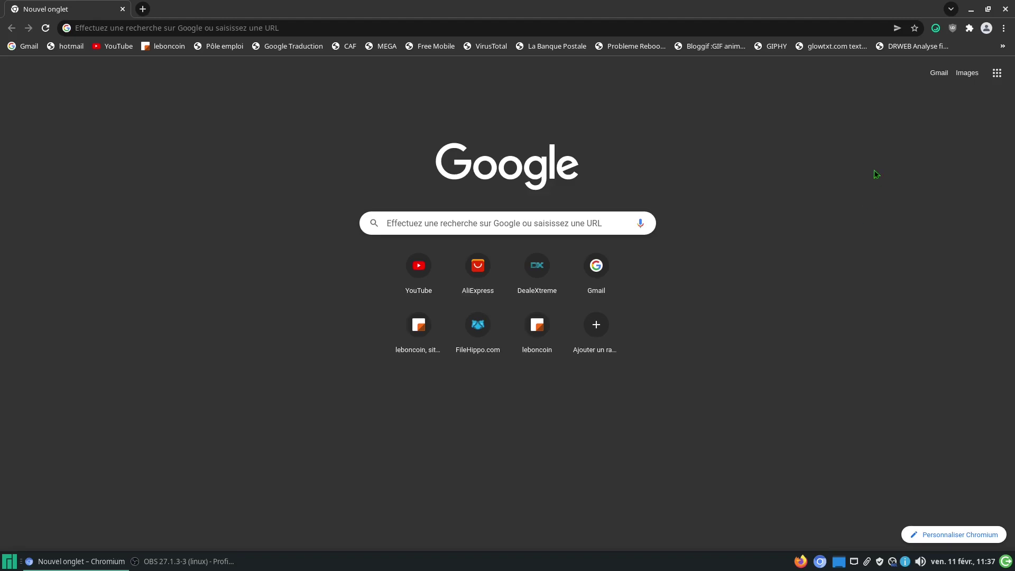
{"action": "left_click", "coordinate": [1006, 9]}
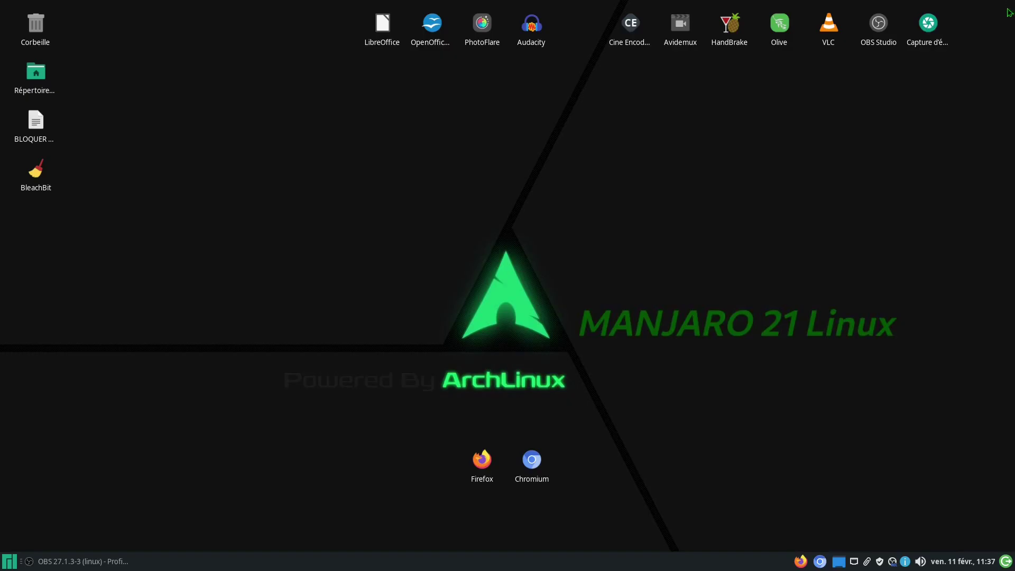